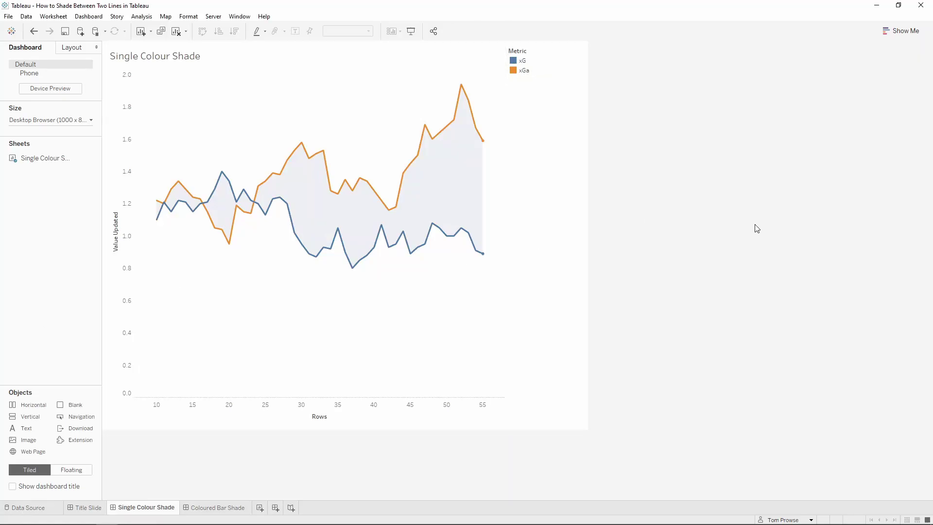
- Inspect the shaded segments between the xG and xGa lines on the Single Colour Shade dashboard
mouse_move(158, 225)
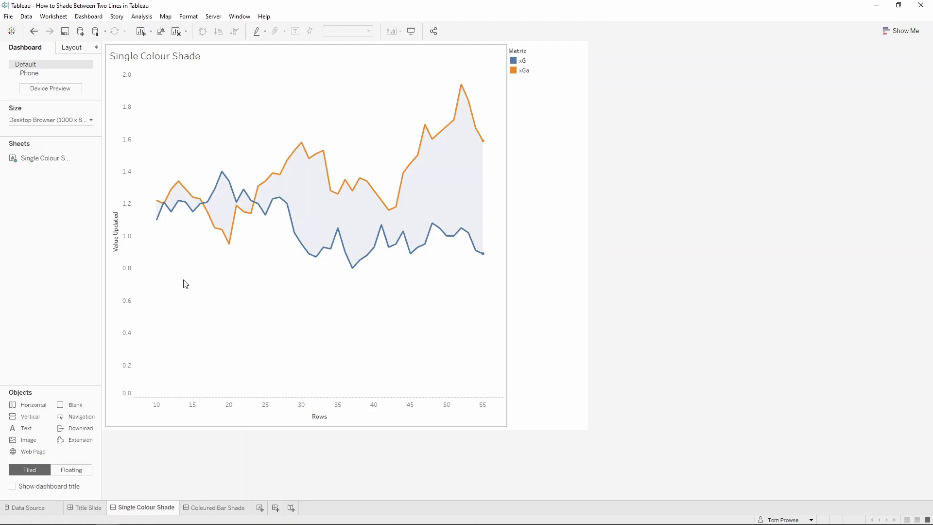
mouse_move(481, 214)
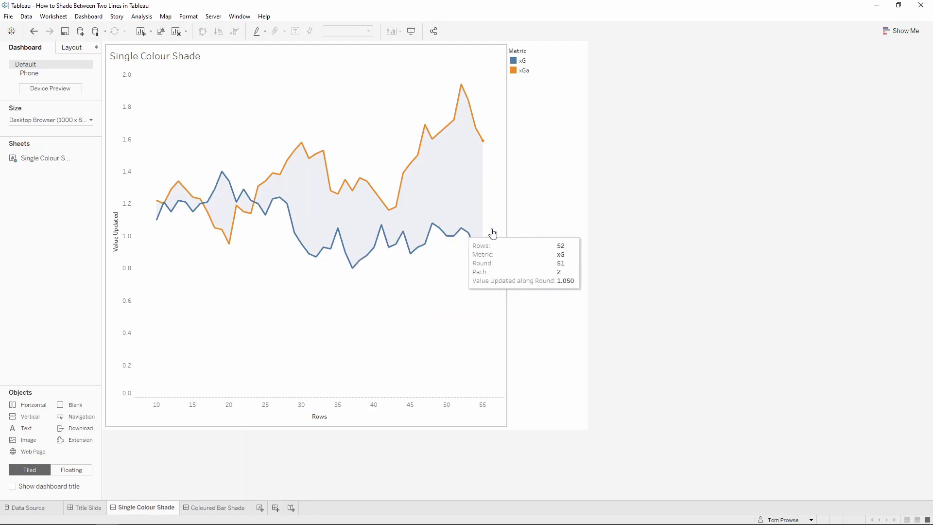
click(475, 203)
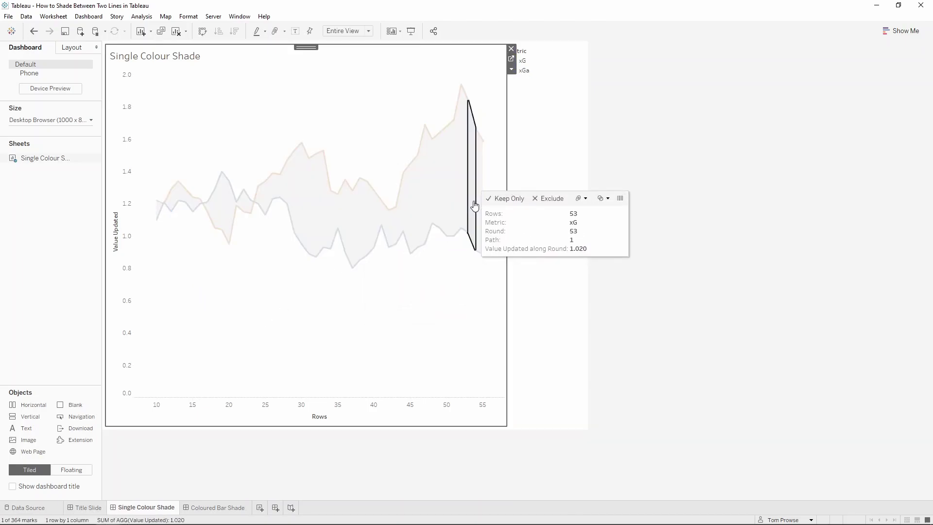
click(469, 202)
click(438, 194)
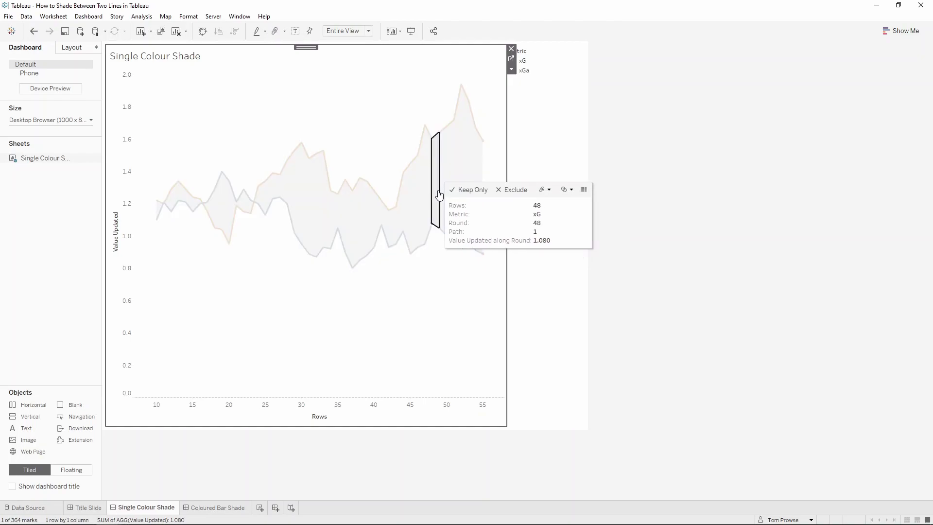
click(436, 194)
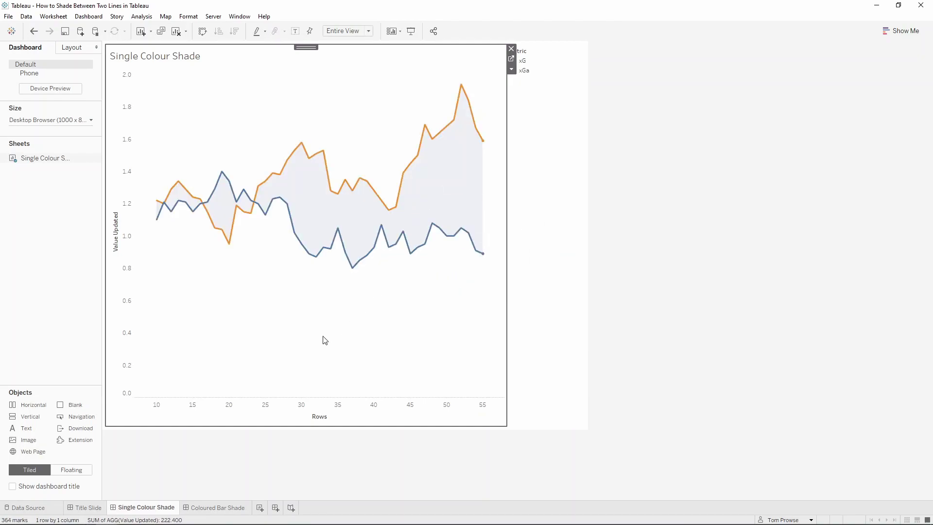
- View the Coloured Bar Shade dashboard and inspect the shaded bar at round 52
click(210, 508)
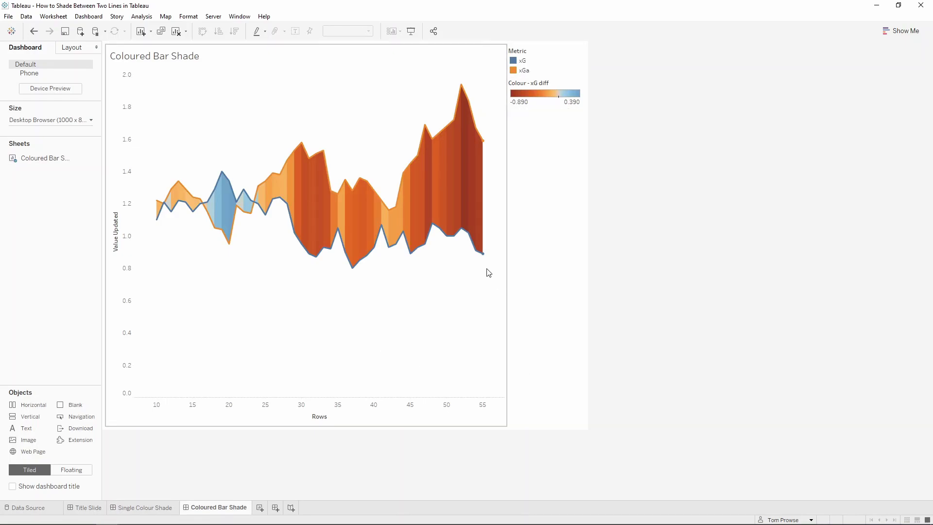
mouse_move(467, 225)
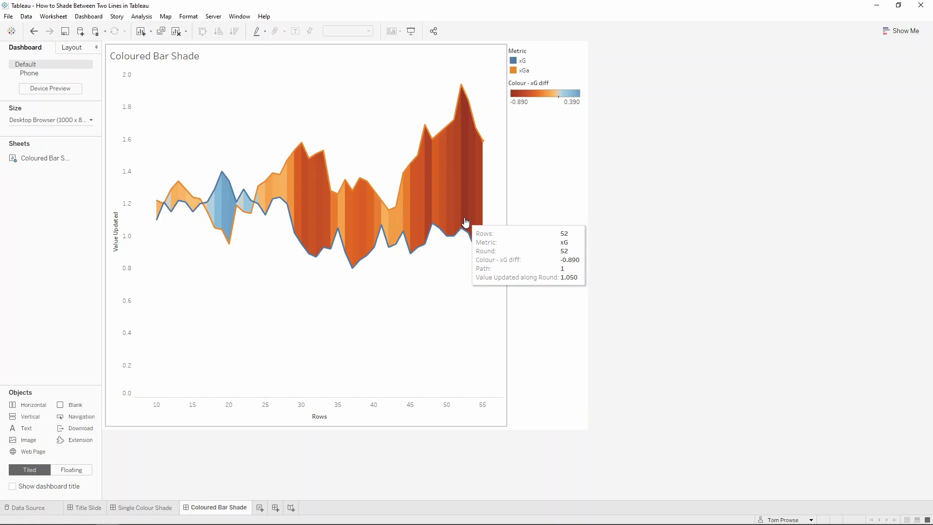
click(465, 222)
click(422, 305)
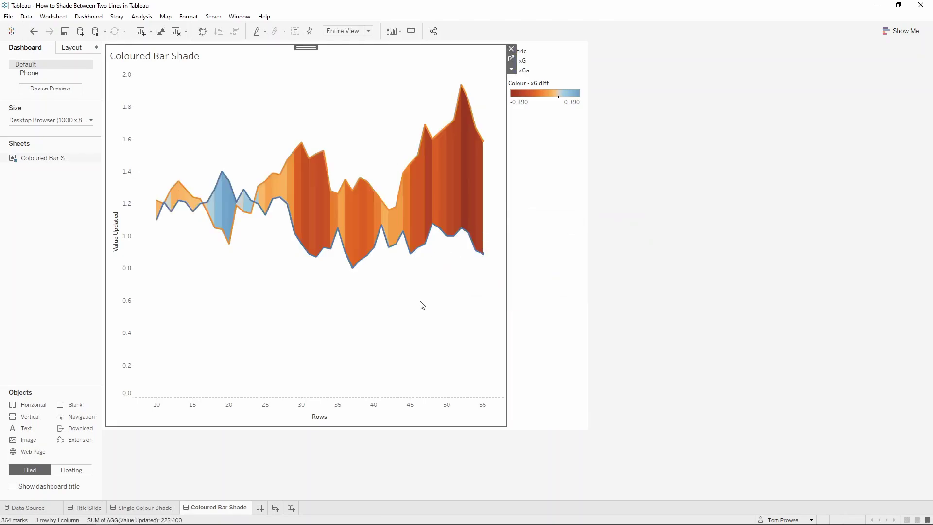
- Switch to the Book2 workbook with the SheffUtd-xG data source and show its empty Sheet 1
mouse_move(187, 520)
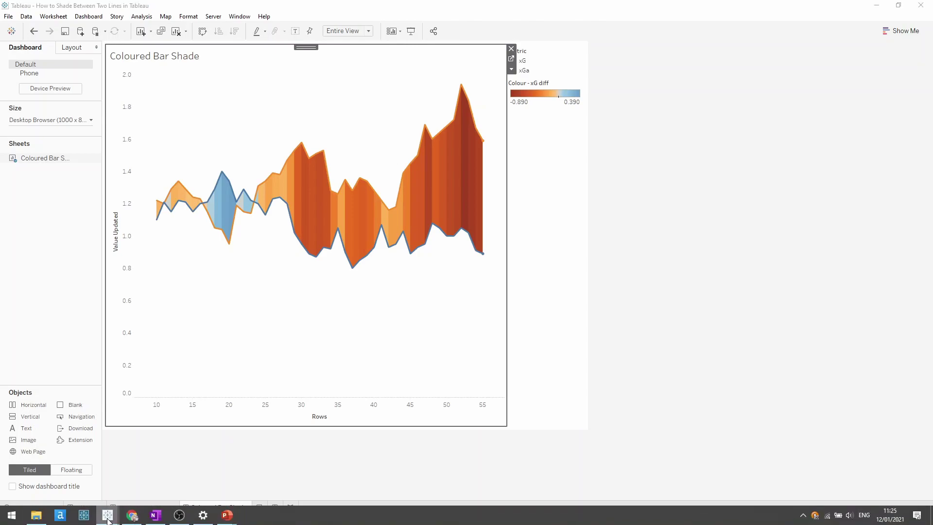
mouse_move(107, 519)
click(152, 486)
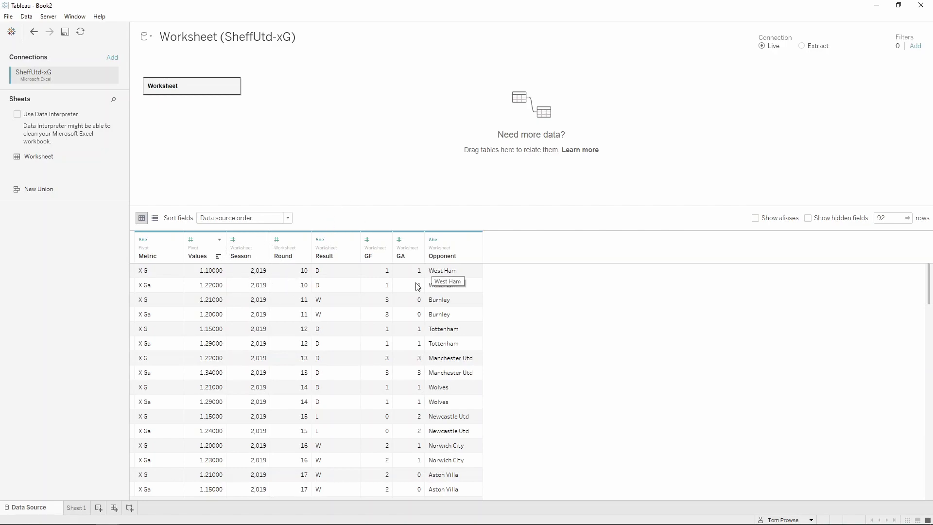
click(76, 508)
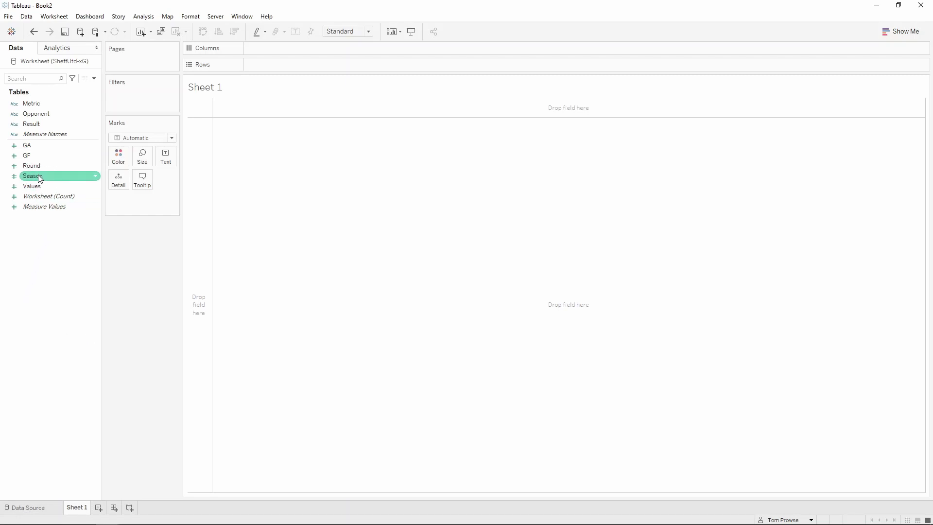
- Place Round as a discrete dimension on Columns and the sum of Values on Rows
drag(41, 165, 267, 47)
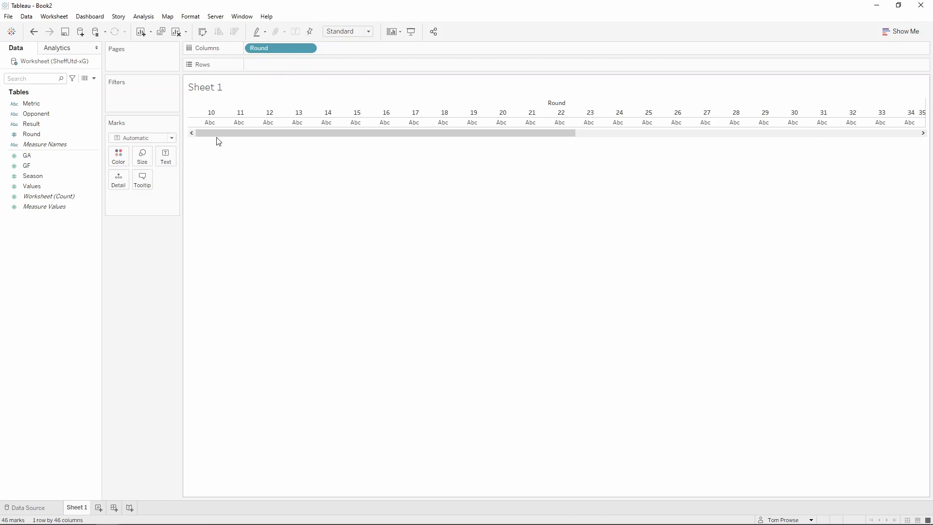
drag(535, 133, 292, 195)
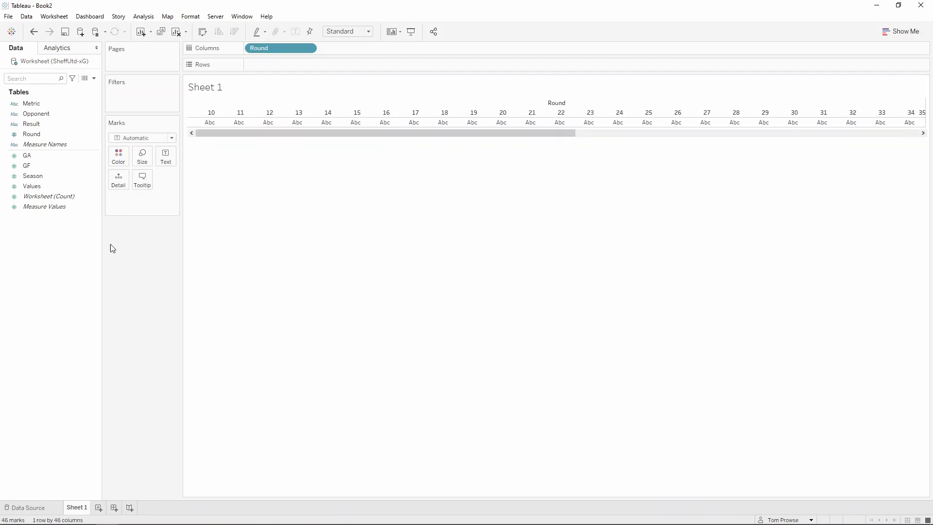
drag(35, 190, 267, 65)
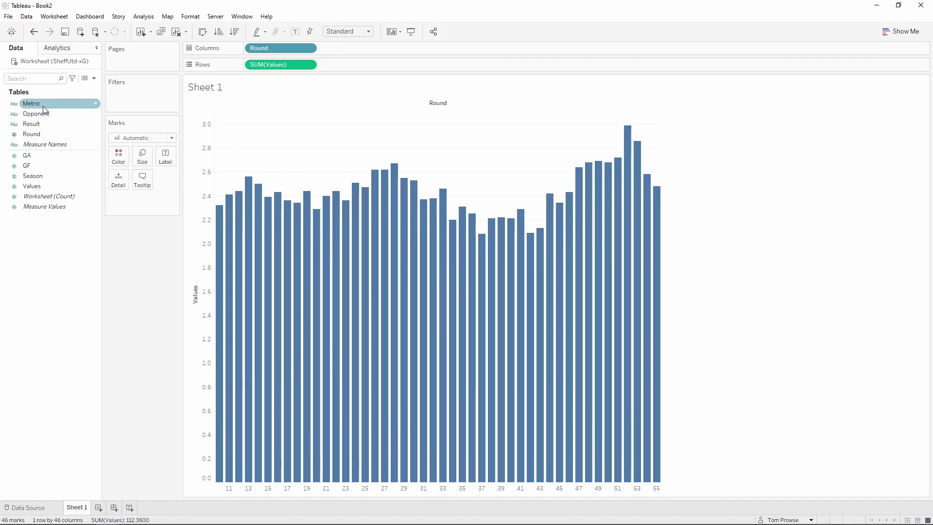
- Colour the marks by Metric and set the mark type to Line
drag(40, 104, 119, 155)
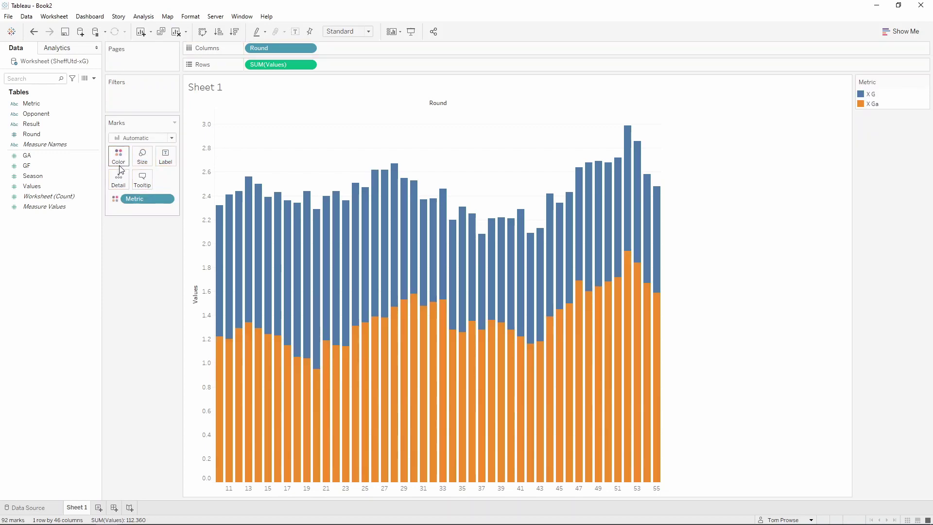
click(140, 138)
click(136, 173)
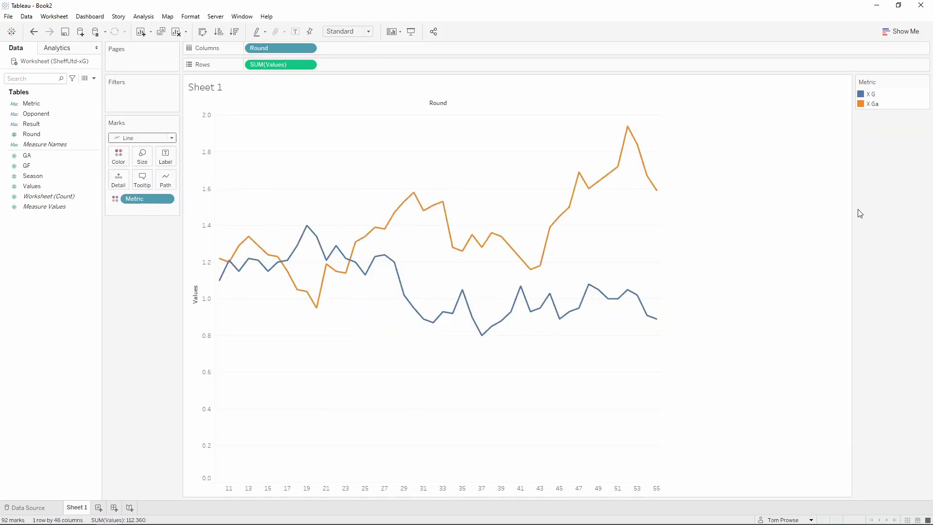
- Highlight the X G line and the X Ga line in turn from the Metric legend, then clear the highlighting
click(873, 96)
click(873, 96)
click(874, 104)
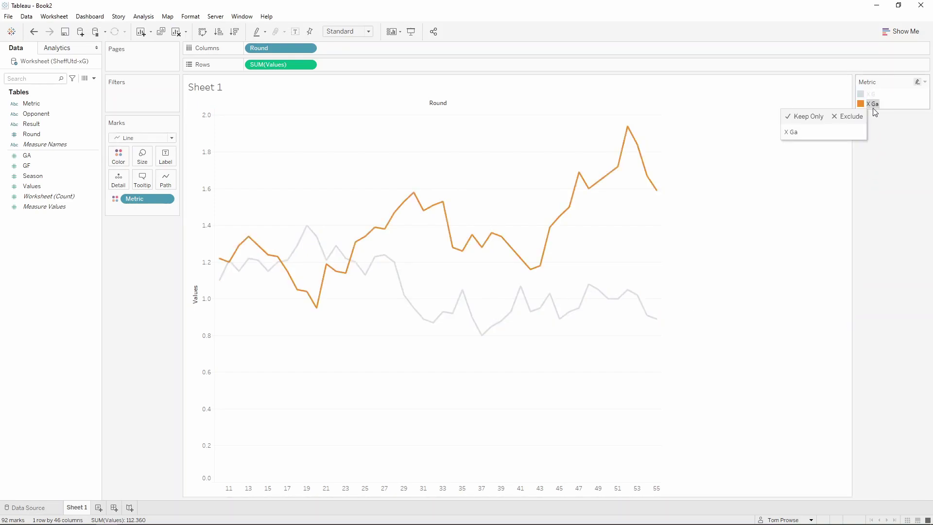
click(875, 104)
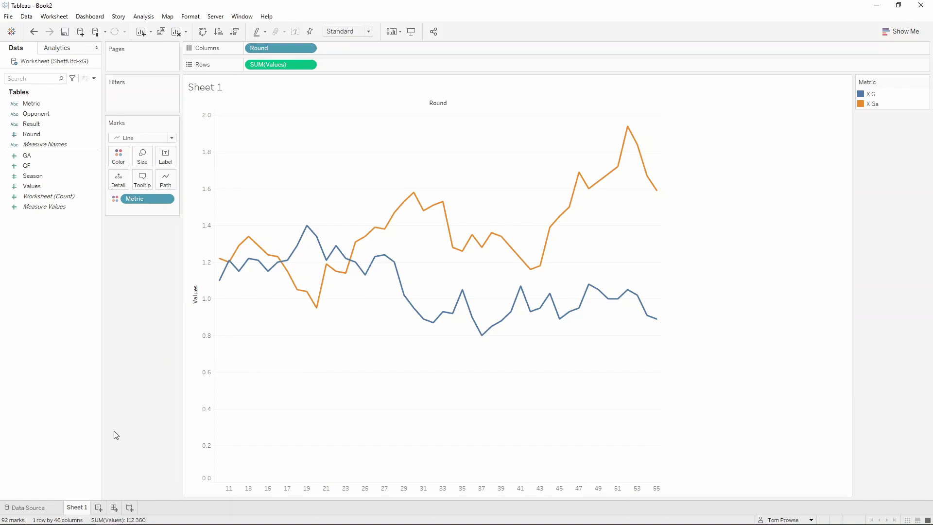
- Union the Worksheet table with a second copy of itself in the data source
click(33, 508)
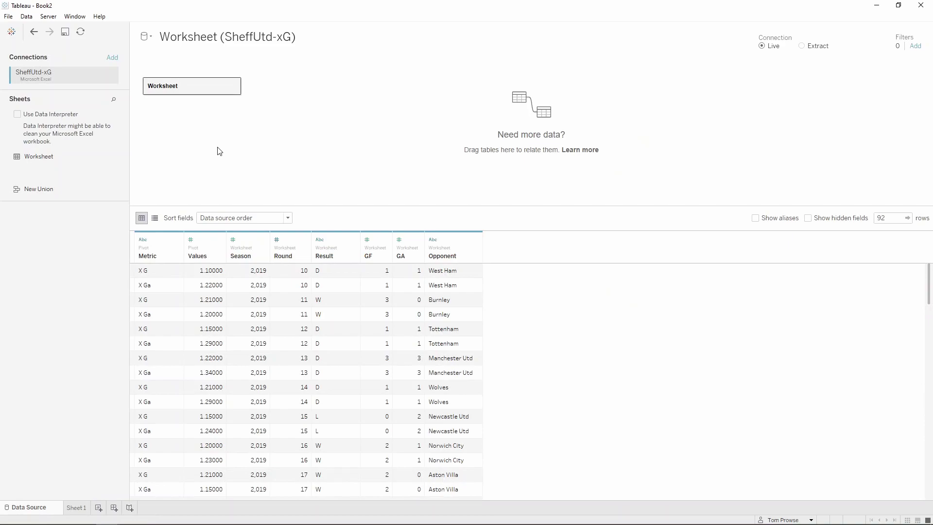
double_click(169, 93)
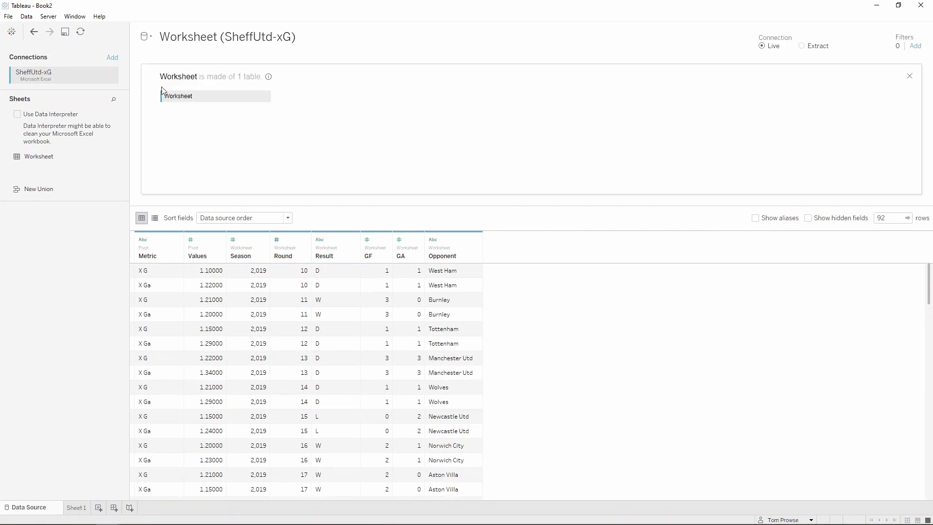
drag(49, 157, 182, 110)
double_click(198, 94)
- Review the tables included in the union and the Table Name values across the combined rows
click(265, 96)
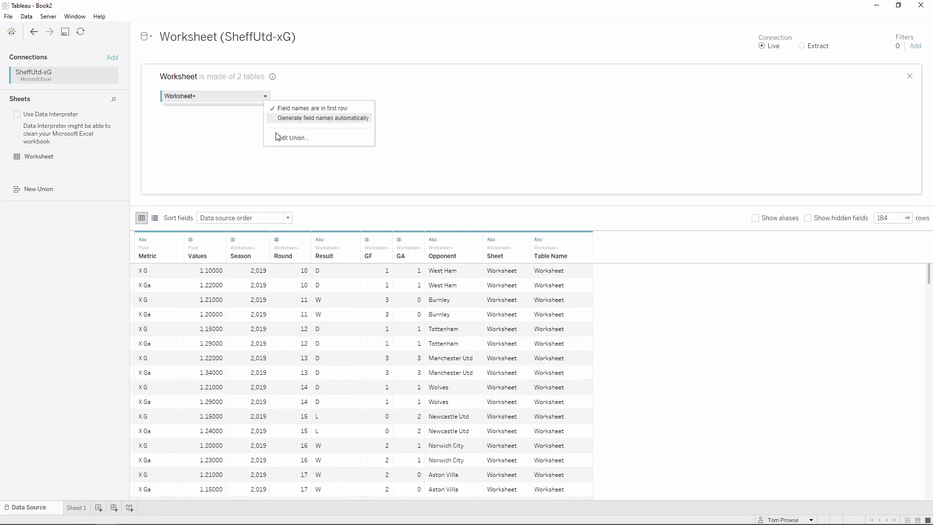
click(274, 138)
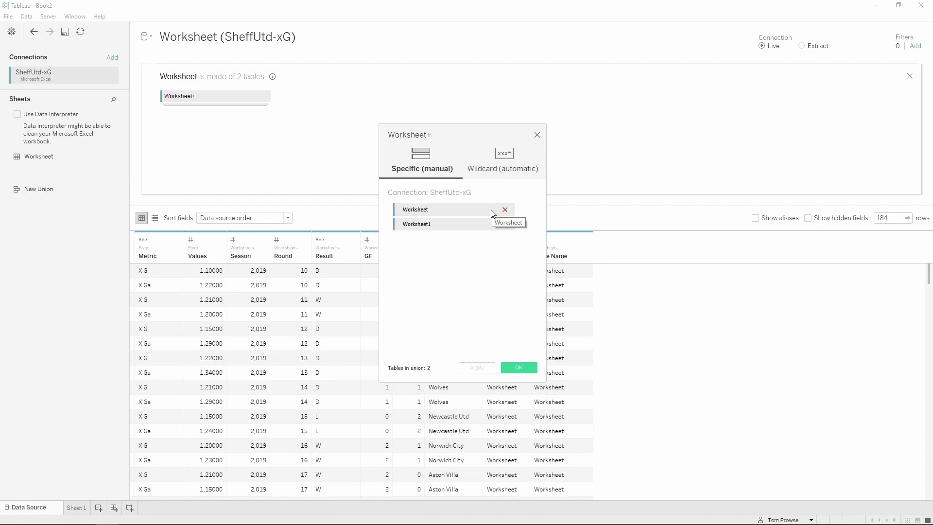
click(537, 135)
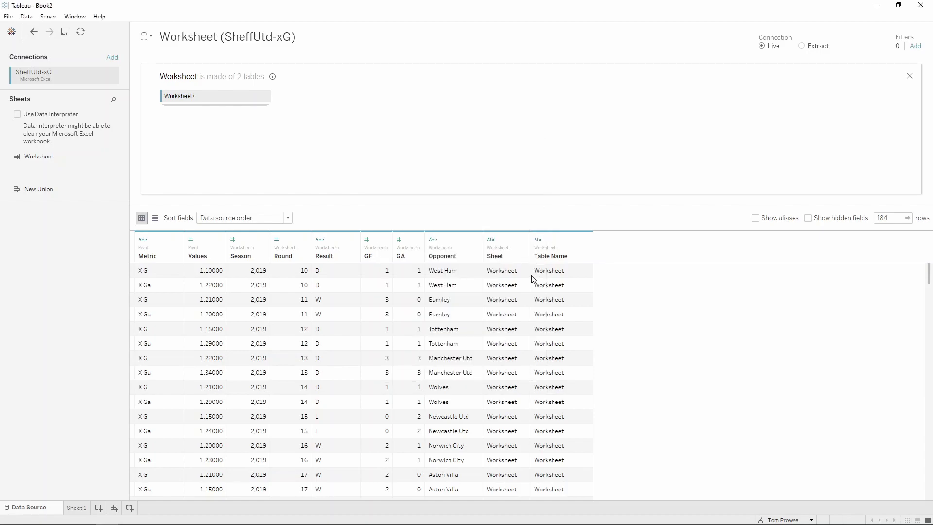
scroll(582, 296, down, 18)
scroll(578, 311, down, 10)
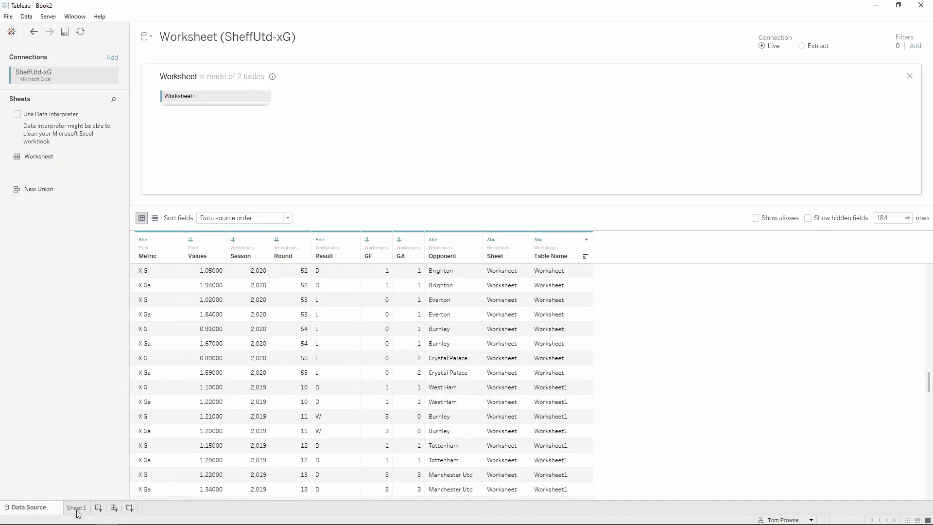
- Create a calculated field from Table Name called Actual or Next, beginning with IF [Table Name] = 'Worksheet1' THEN 'Next'
click(586, 240)
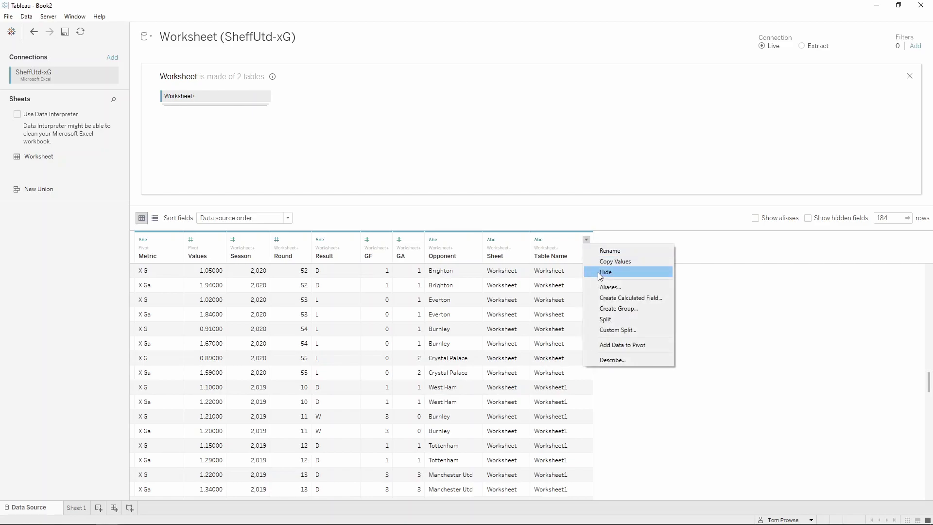
click(616, 298)
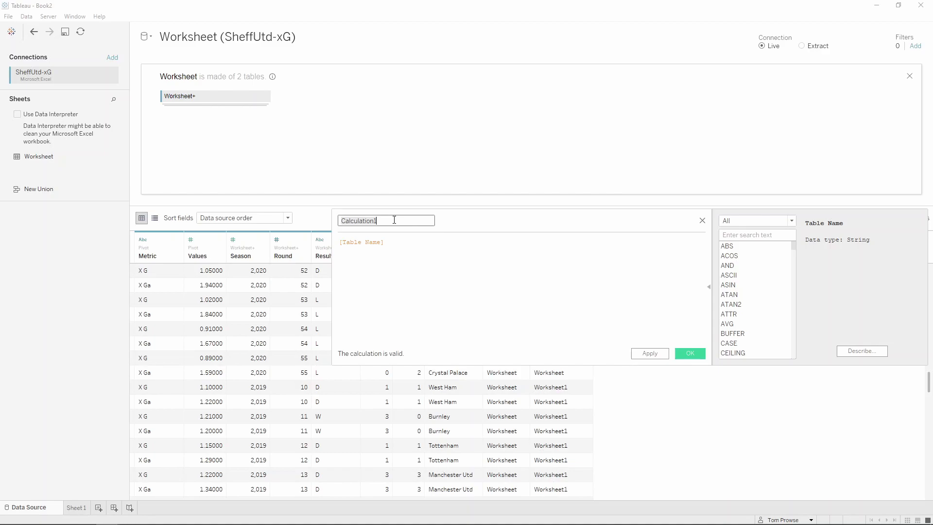
text(Actual or NMe)
click(340, 242)
text(IF )
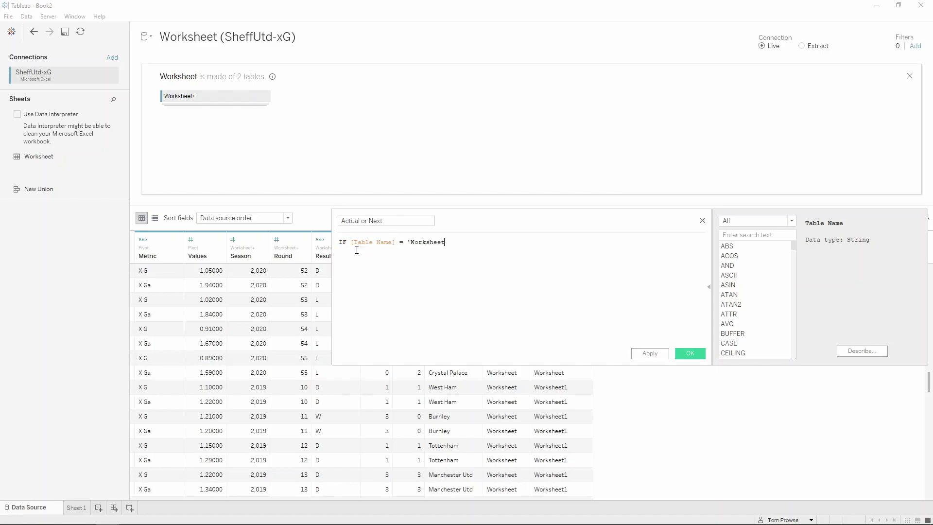
text(' then)
key(Return)
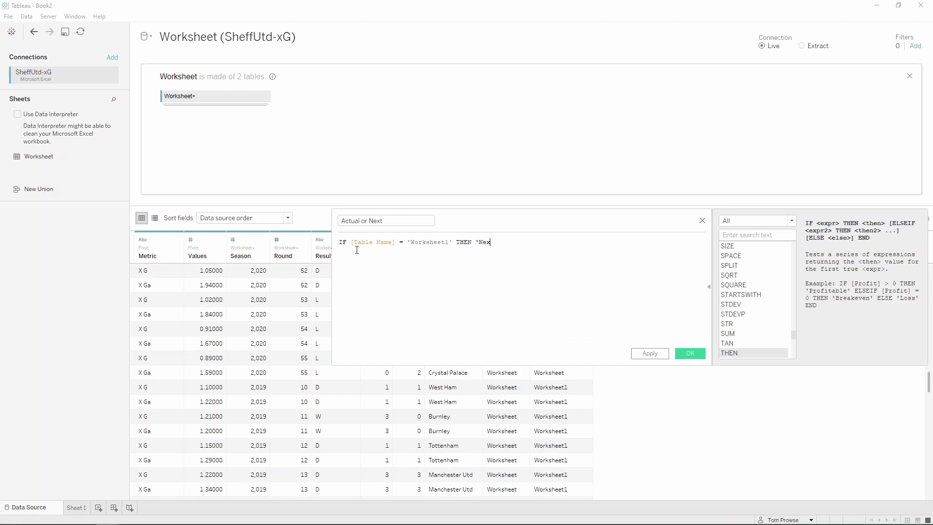
- Complete the Actual or Next formula with Else 'Actual' and END, and save the field
text(Else )
text('Actaul)
key(BackSpace)
key(BackSpace)
text(ual')
key(Return)
text(END)
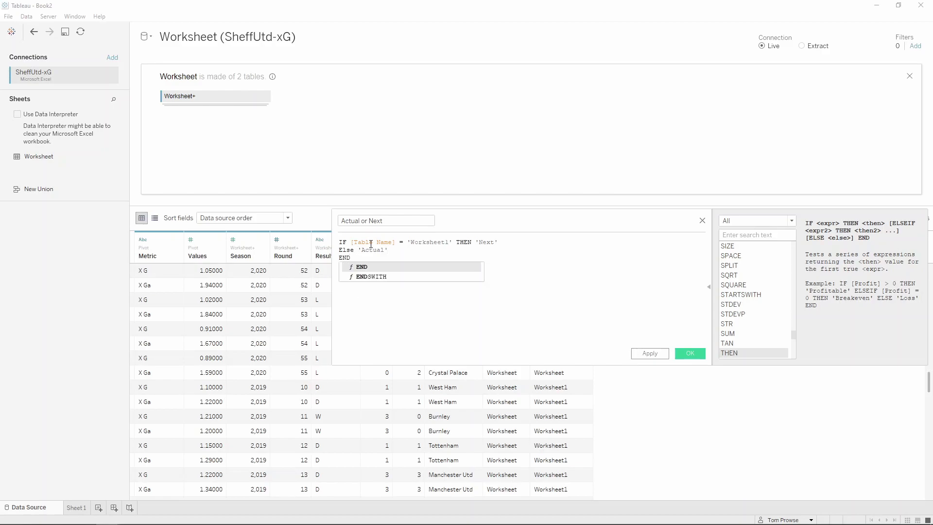
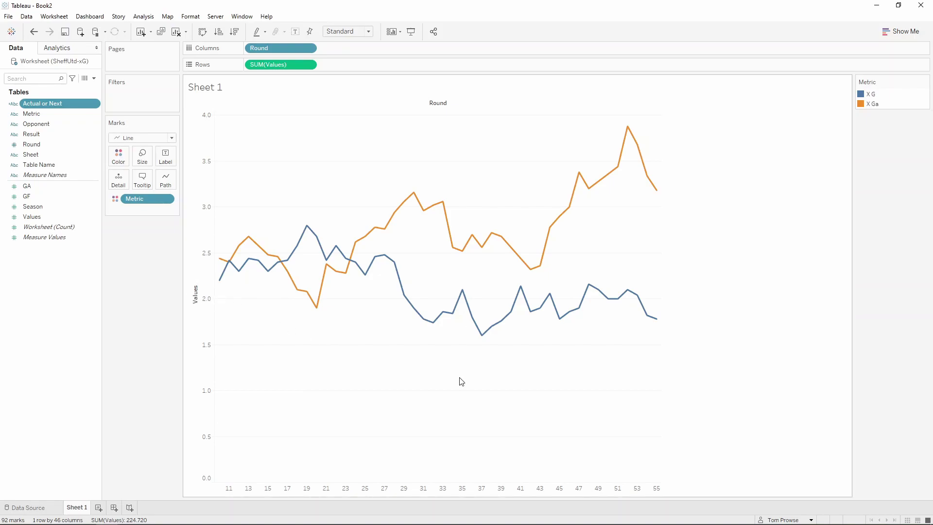
- Examine rounds 54 and 55 on the Sheet 1 line chart and check points along the X G line
click(657, 488)
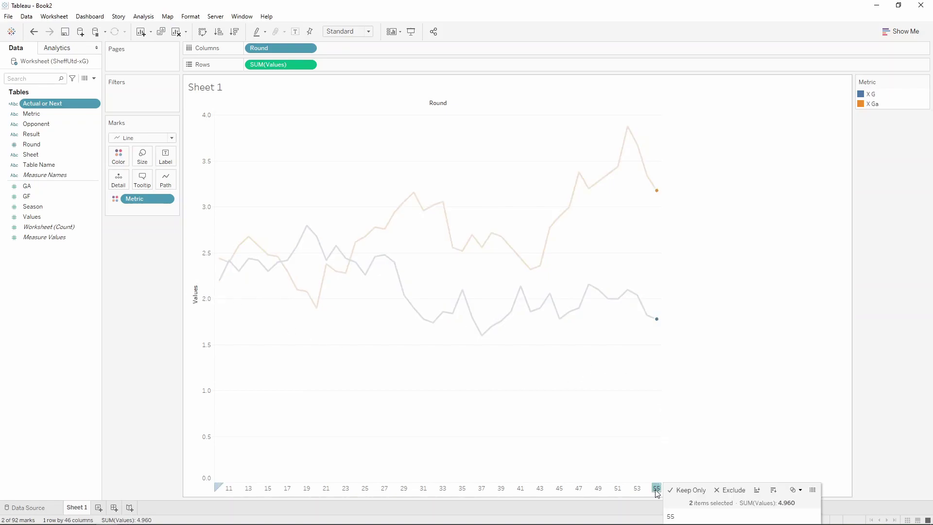
ctrl+click(647, 488)
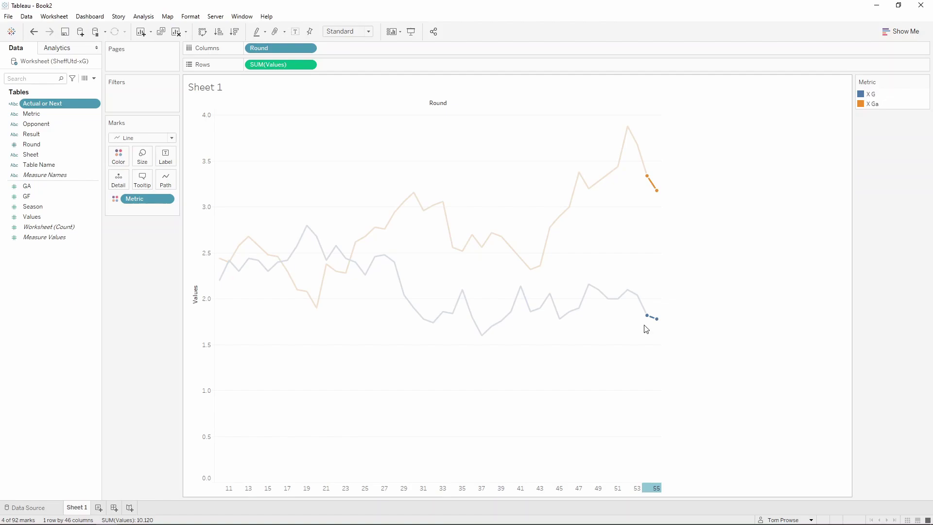
click(647, 361)
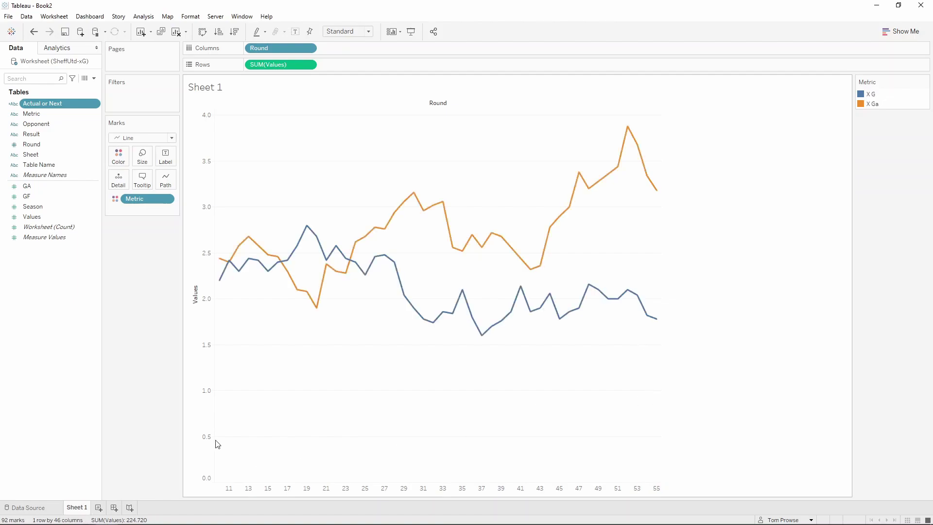
mouse_move(220, 286)
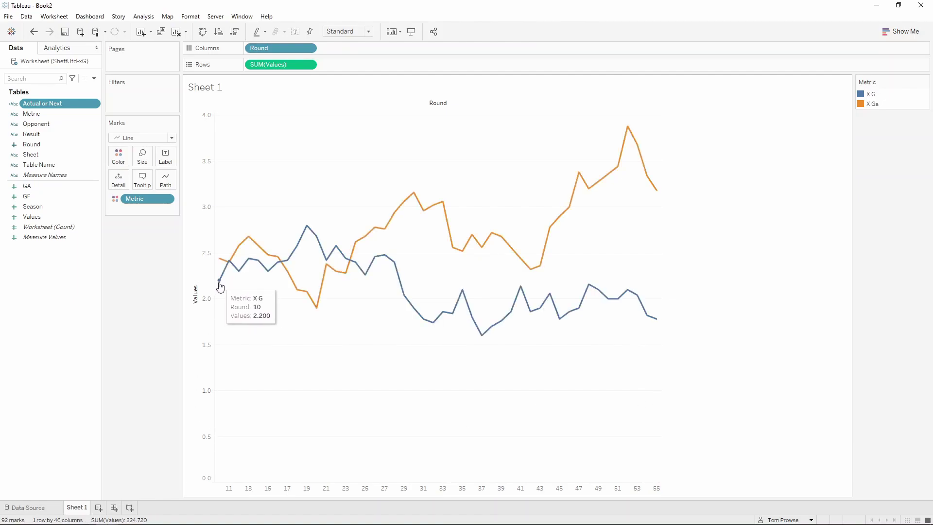
mouse_move(643, 297)
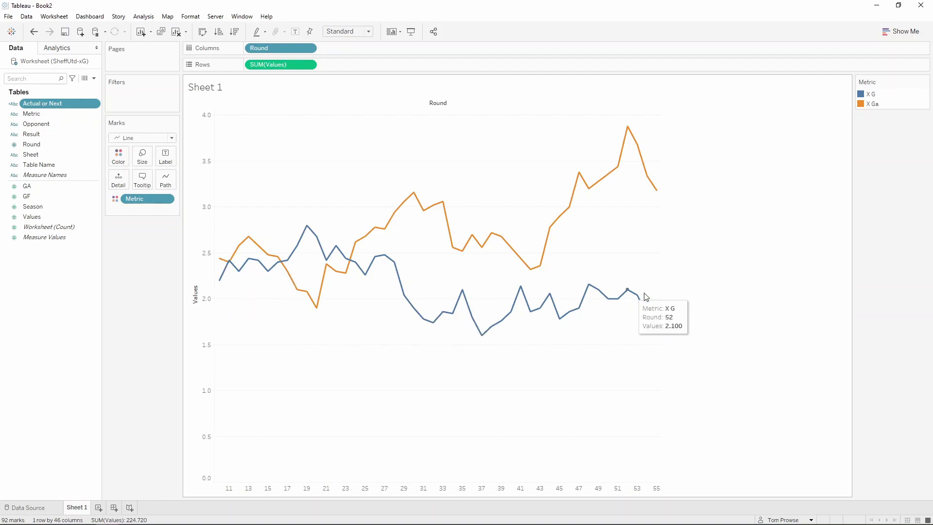
- Create a calculated field named Index 1 with the formula index()
mouse_move(660, 323)
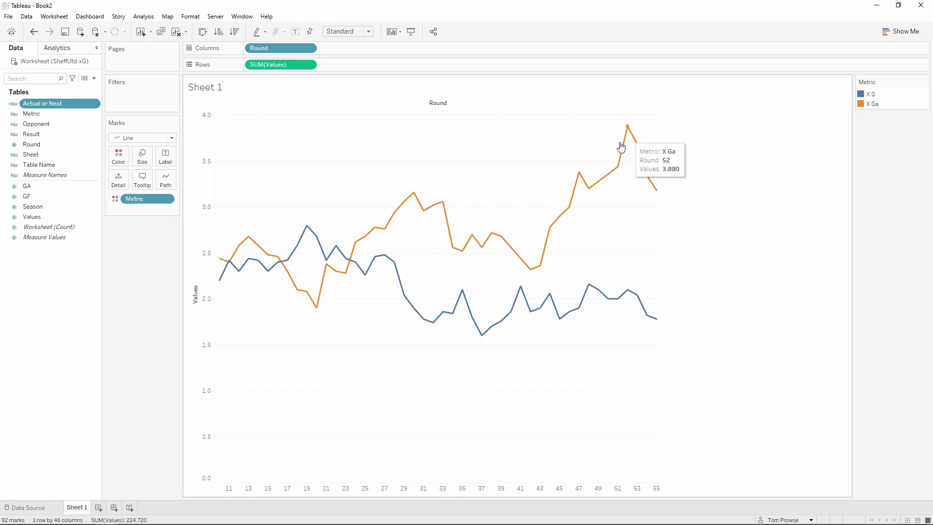
mouse_move(215, 258)
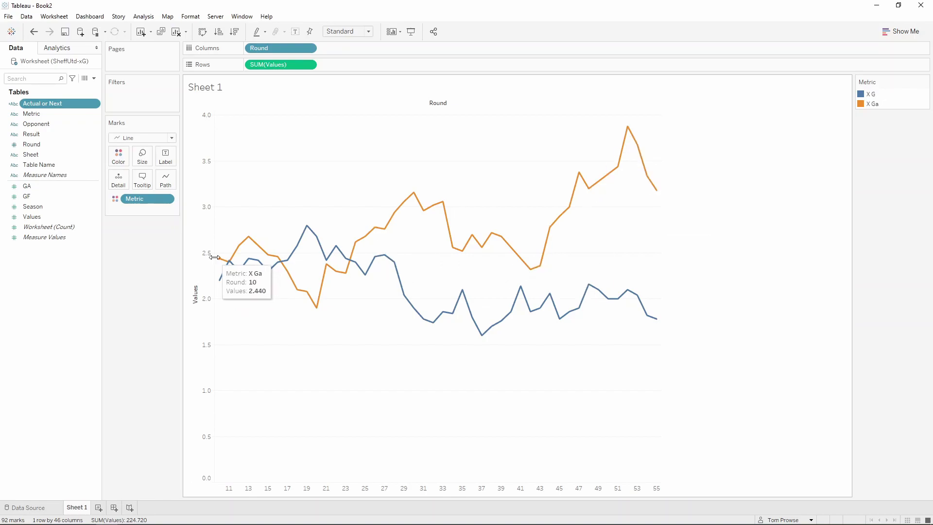
click(94, 79)
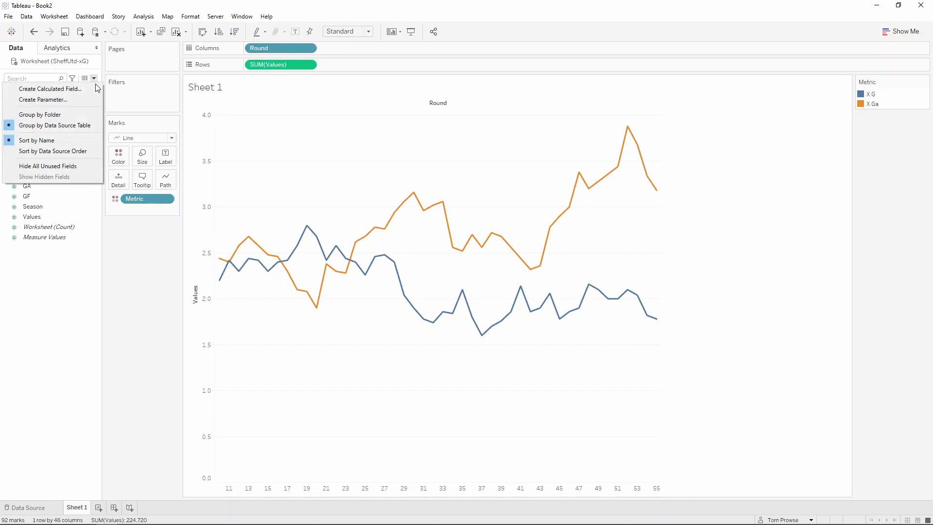
click(68, 89)
key(BackSpace)
click(363, 247)
text(index)
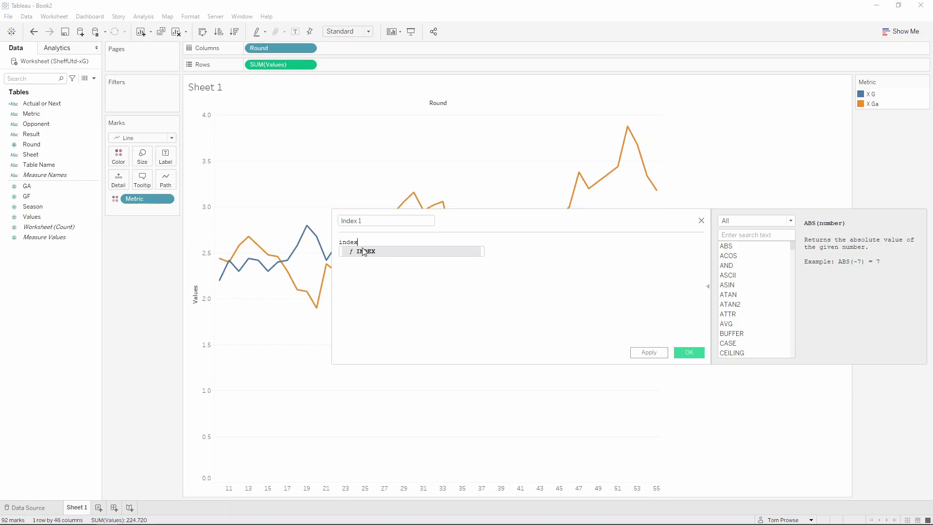
text(())
key(ctrl+a)
ctrl+scroll(363, 248, up, 2)
click(398, 242)
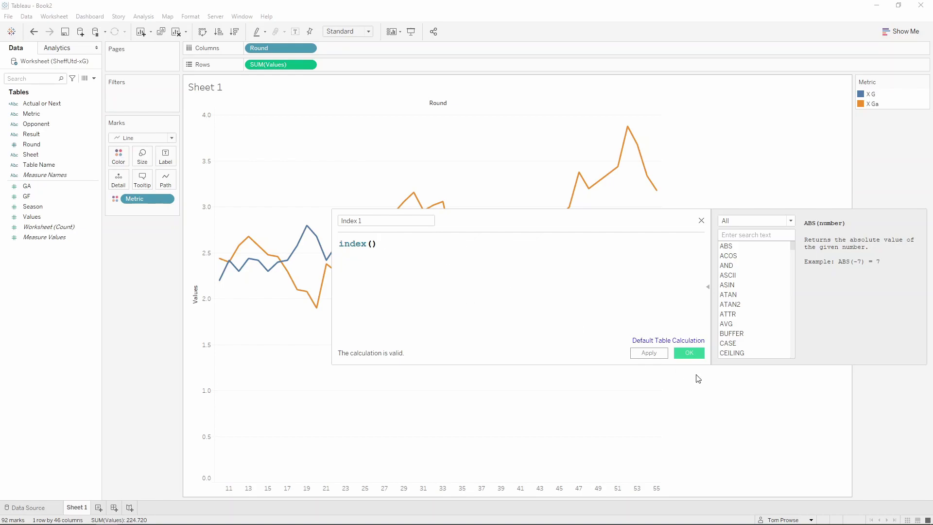
click(689, 352)
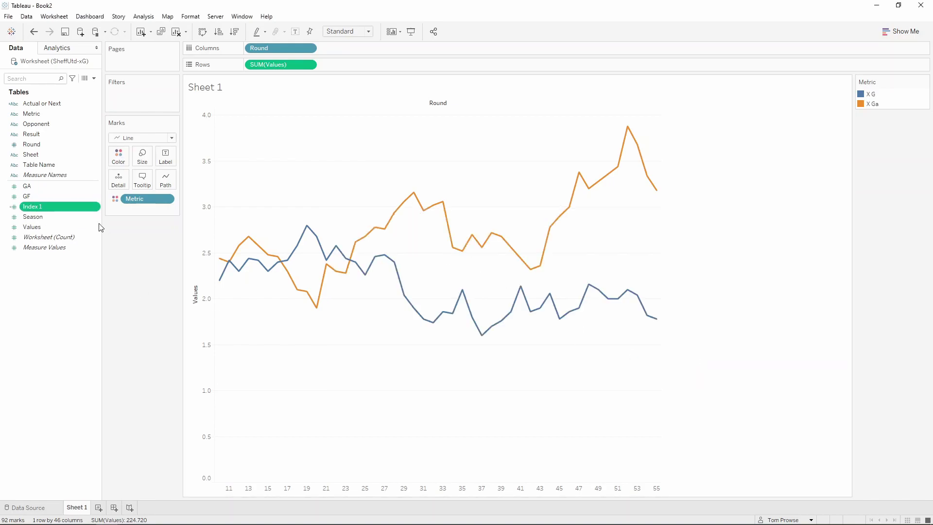
- Label the line chart's marks with Index 1 and check the numbering by highlighting X G and X Ga in turn
drag(53, 205, 166, 158)
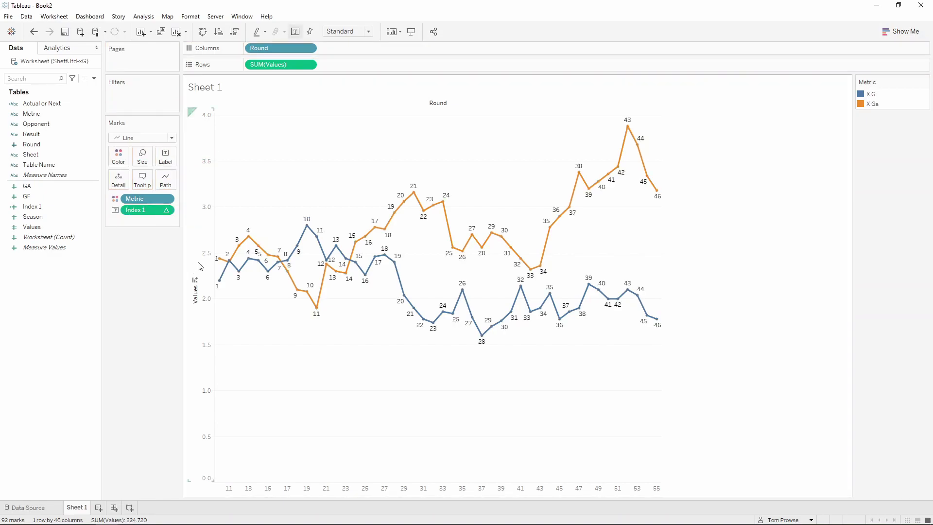
click(869, 96)
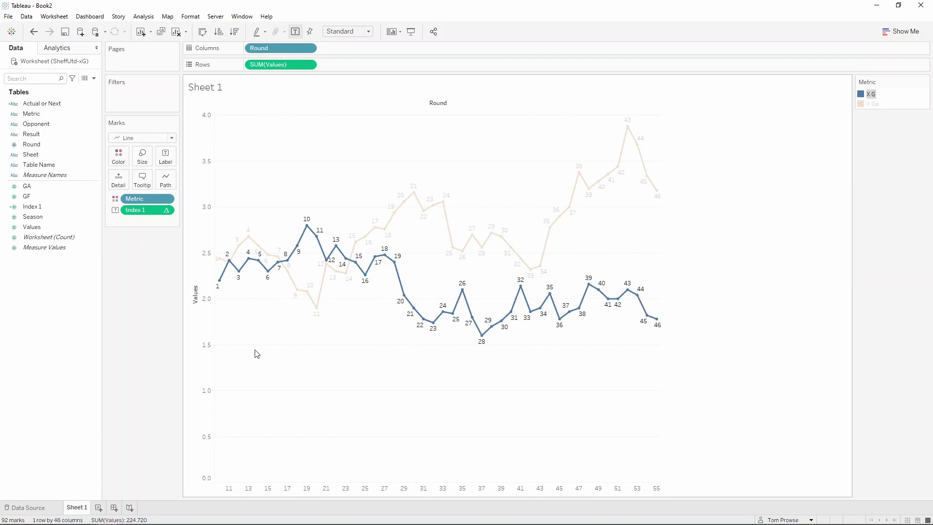
click(873, 104)
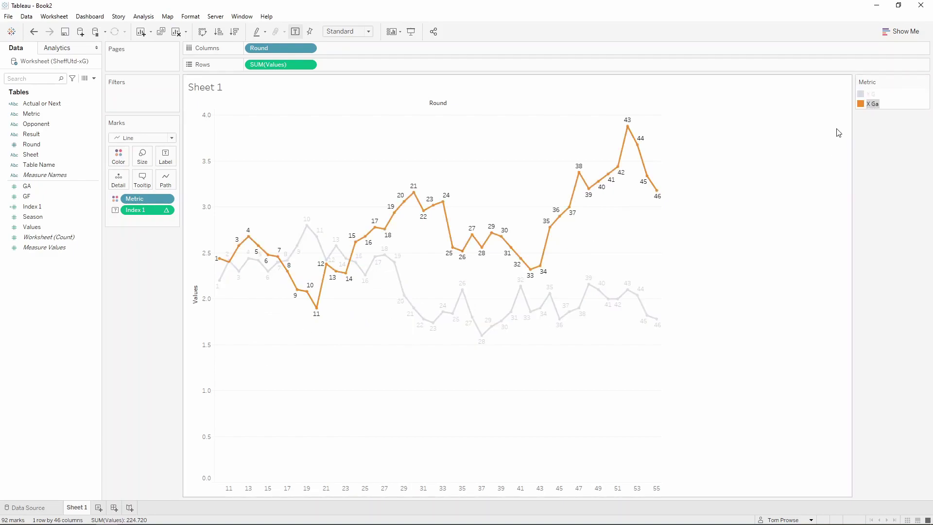
key(Escape)
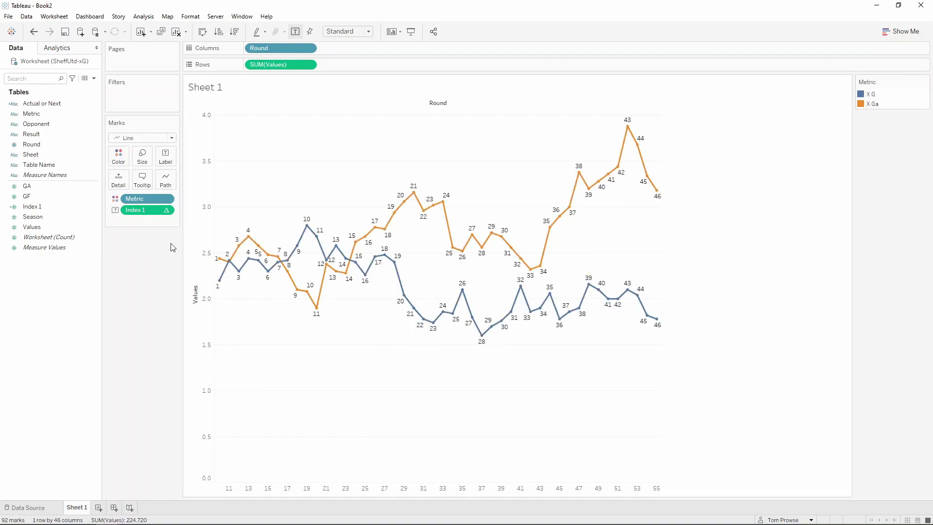
- Compute the Index 1 label using specific dimensions with only Metric included, and check it on the X G and X Ga lines
click(166, 212)
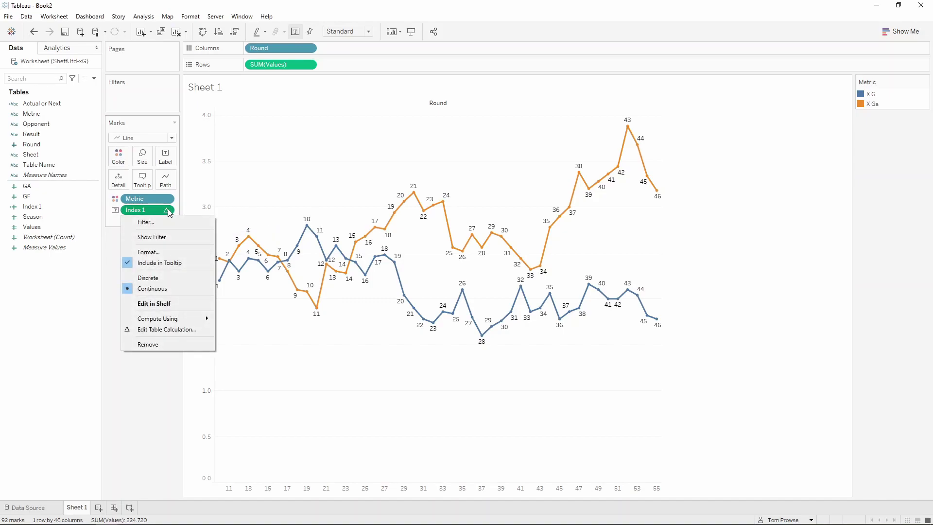
click(196, 329)
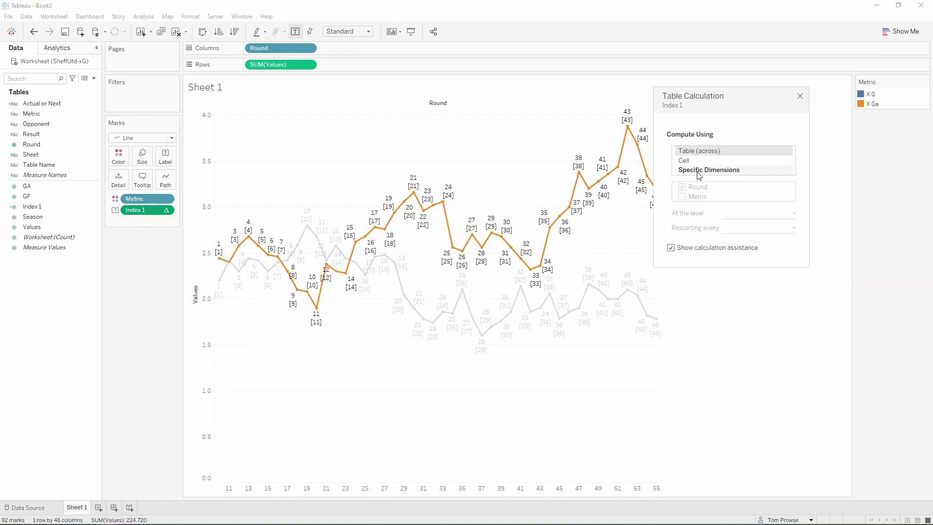
click(699, 172)
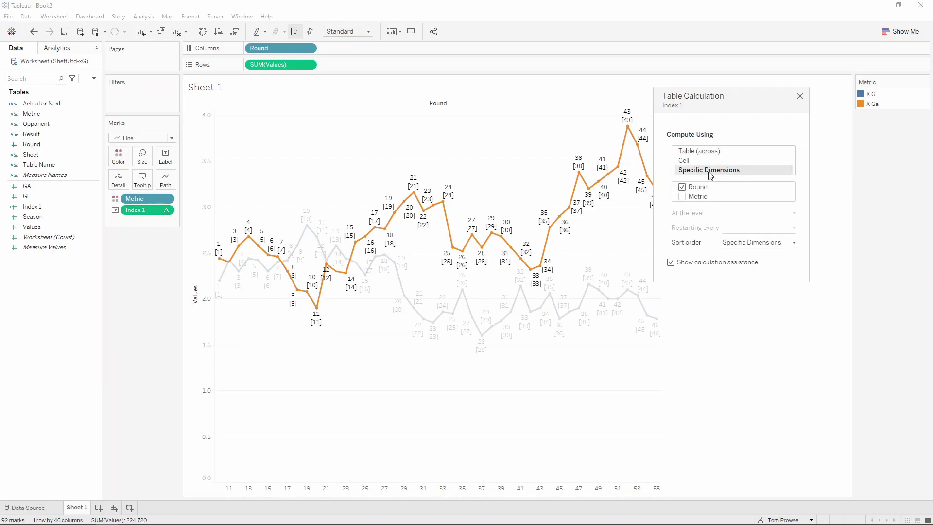
click(682, 187)
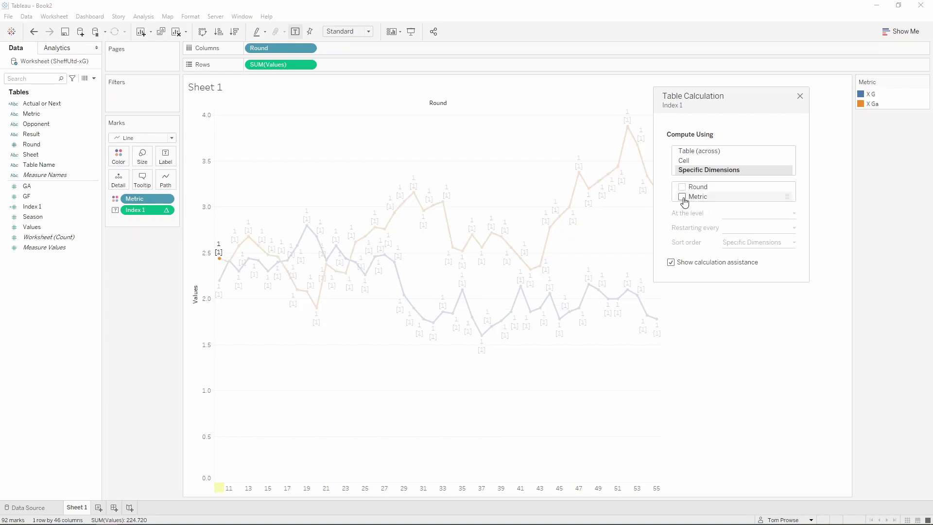
click(683, 197)
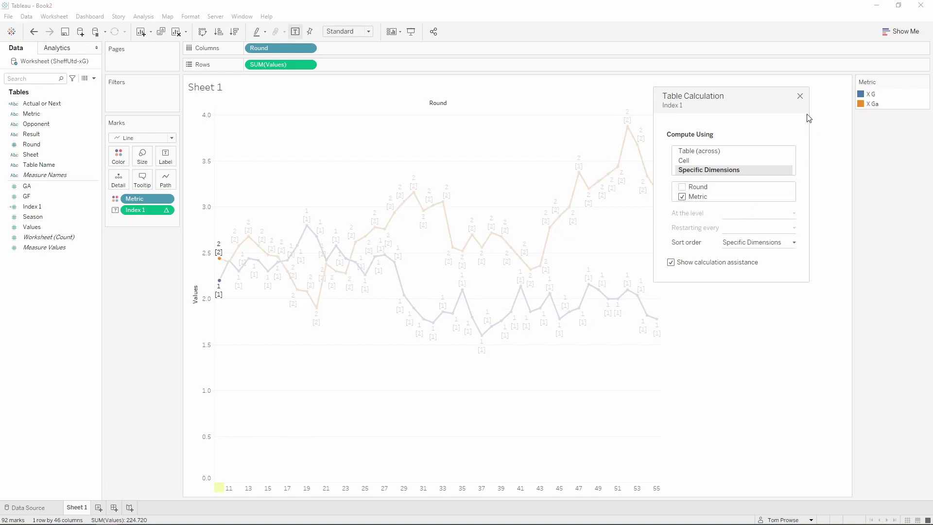
click(800, 96)
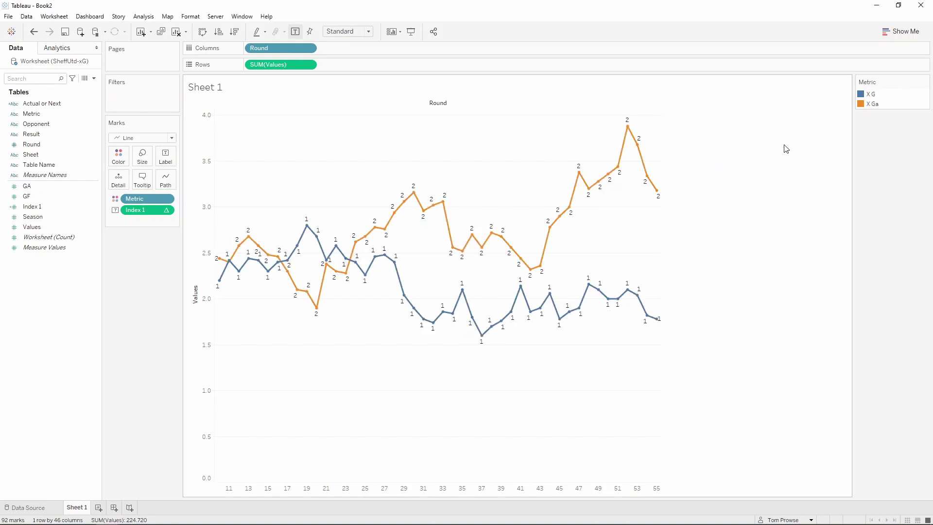
click(874, 98)
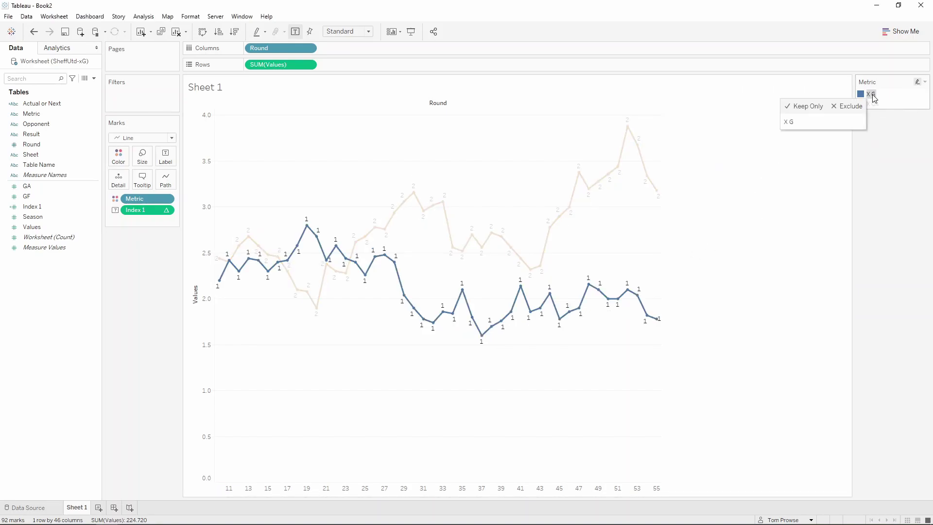
click(874, 104)
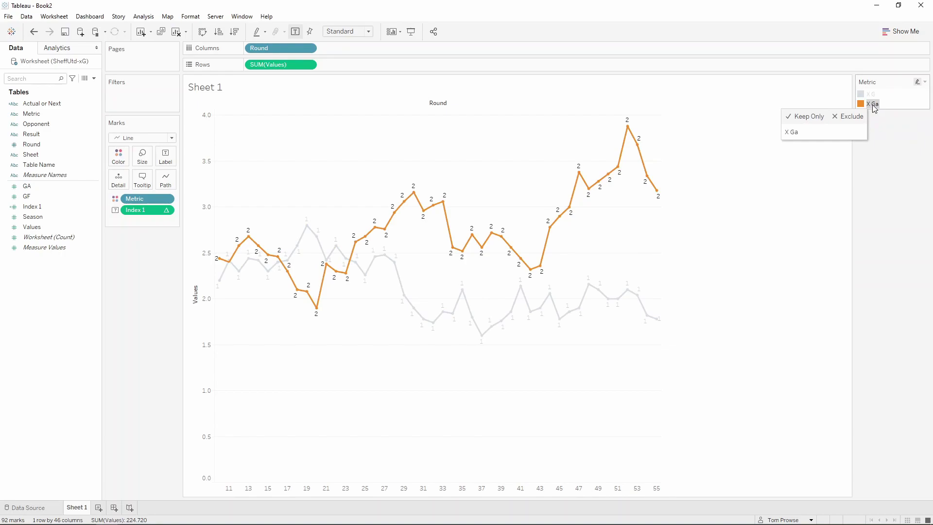
click(875, 105)
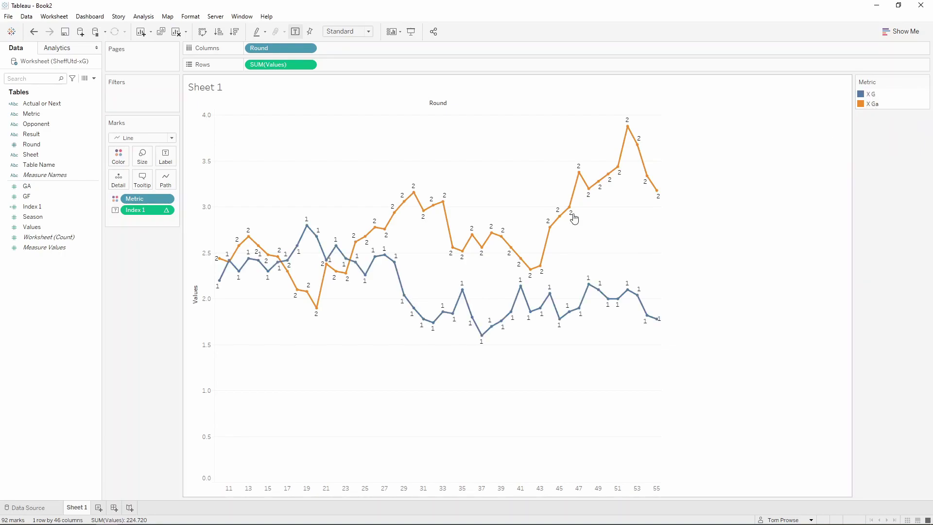
- Create a second calculated field named Index 2 with the formula Index()
click(94, 79)
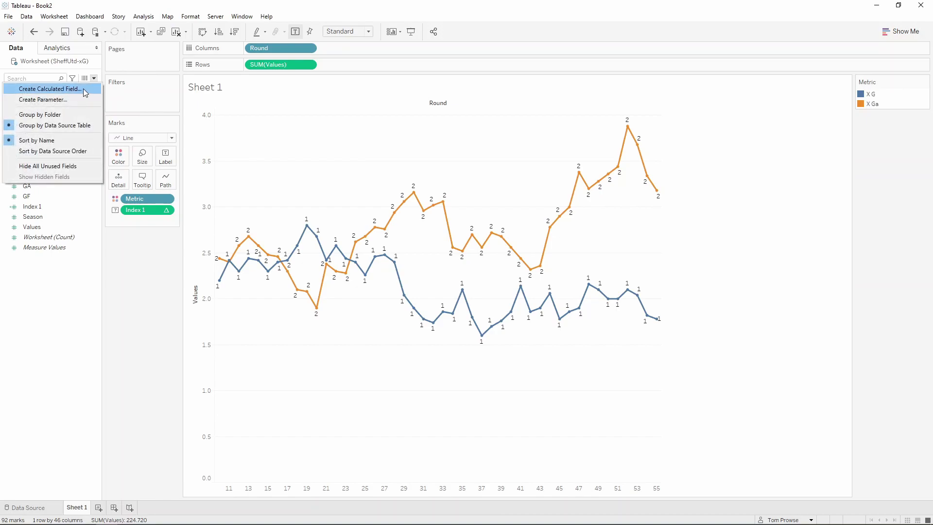
click(81, 92)
text(In)
key(Tab)
text(Index)
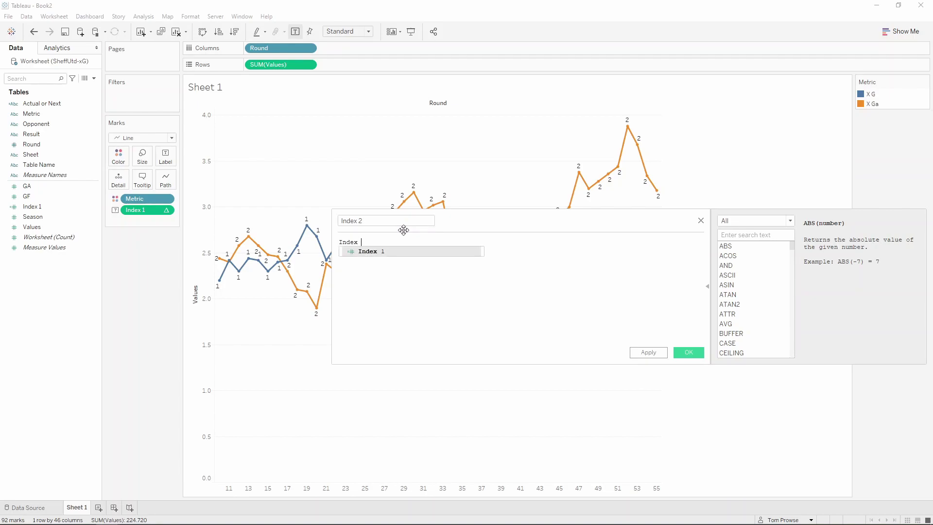
key(BackSpace)
text(())
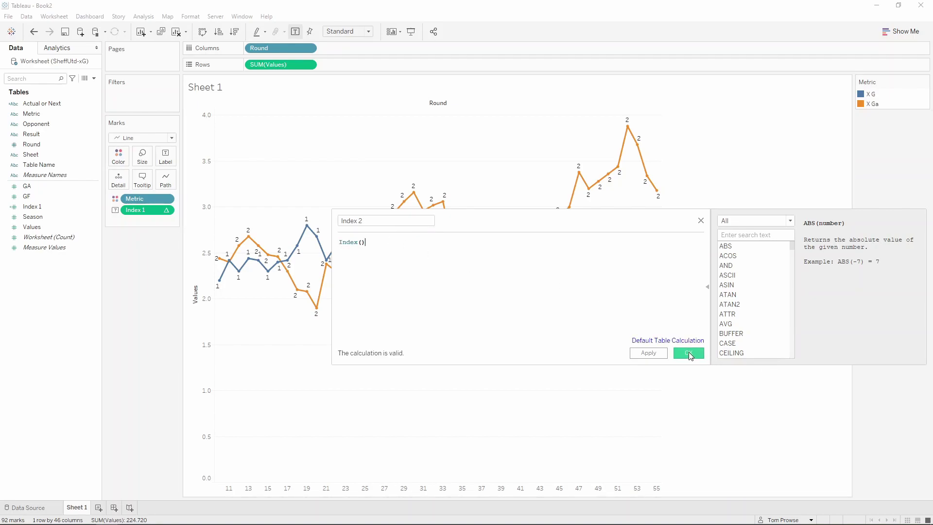
click(689, 353)
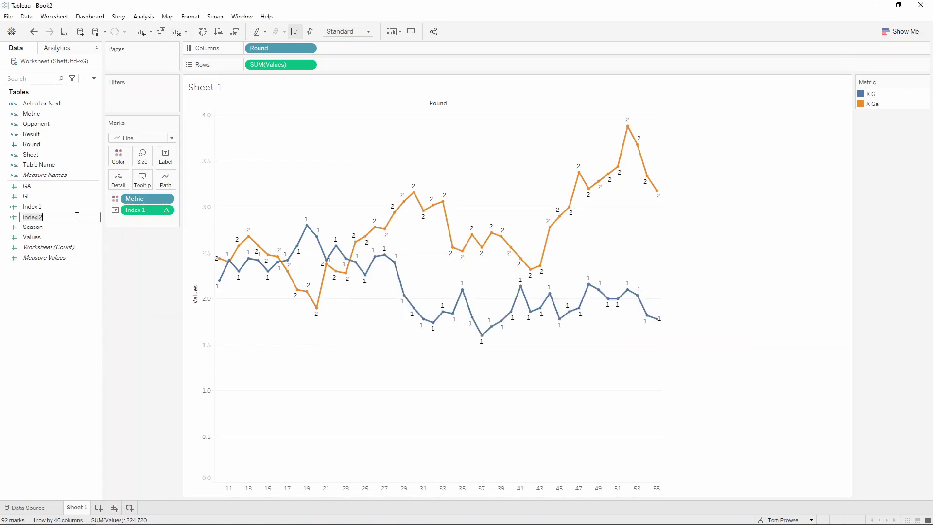
- Replace the Index 1 label with Index 2 and compute it using specific dimensions with only Round included
drag(63, 214, 153, 207)
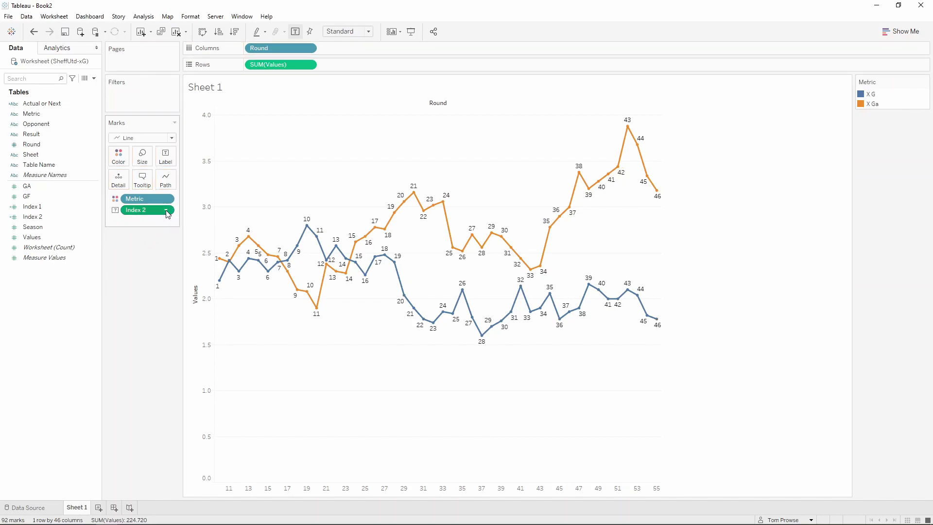
click(168, 212)
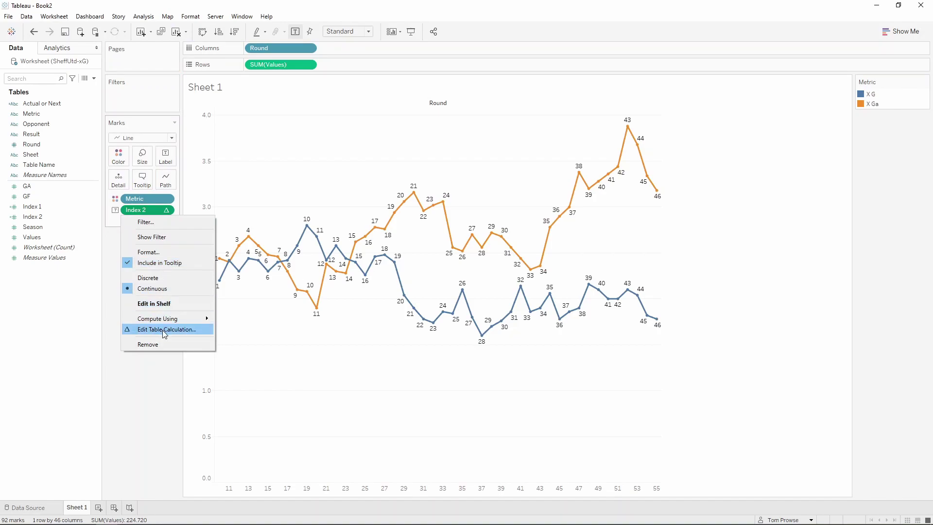
click(174, 365)
click(166, 210)
click(164, 329)
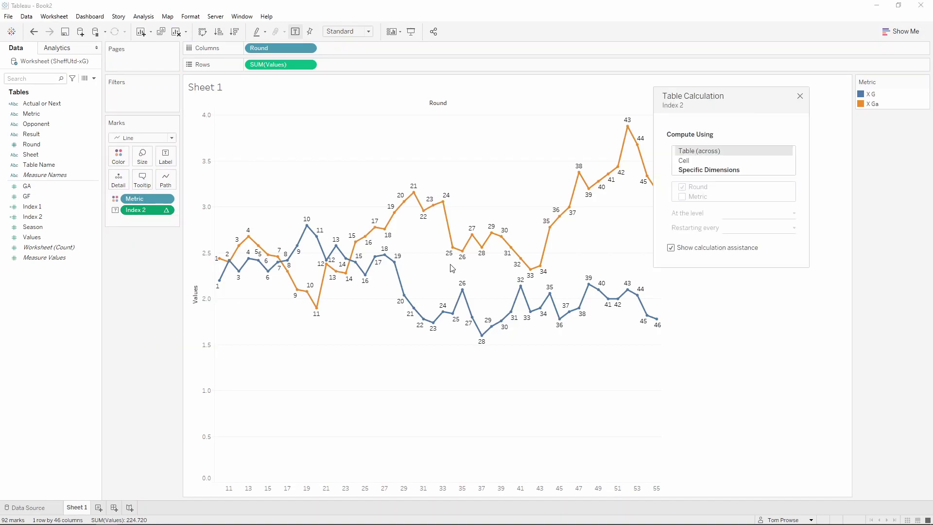
click(705, 170)
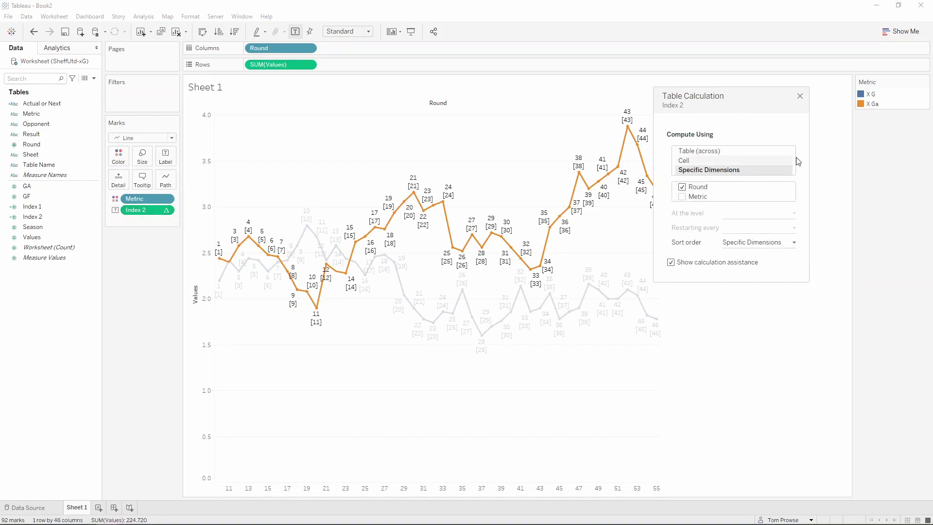
click(800, 97)
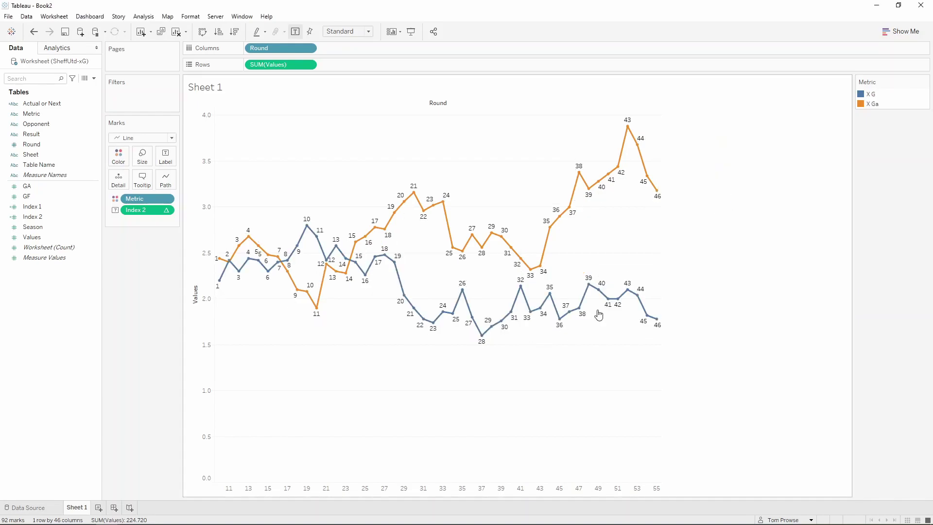
- Highlight the X G and X Ga lines in turn to check how Index 2 numbers their points by round
click(871, 94)
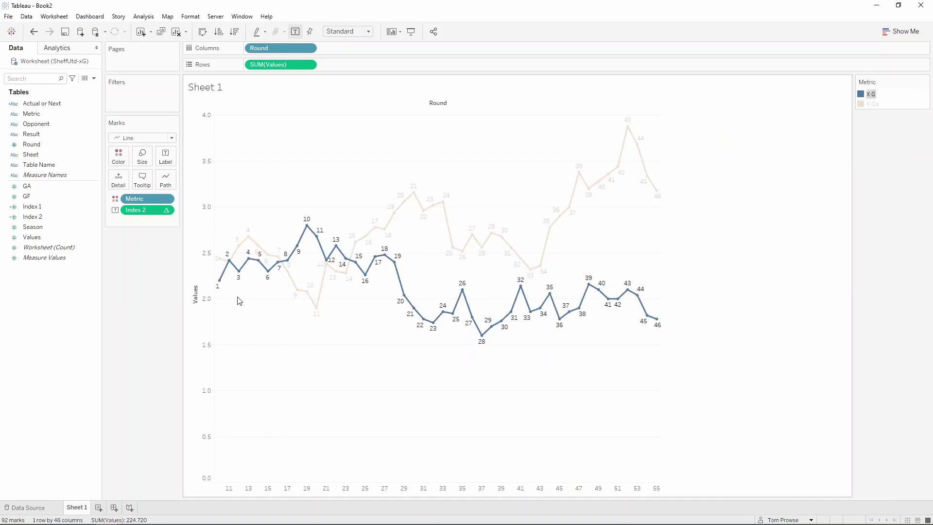
click(871, 103)
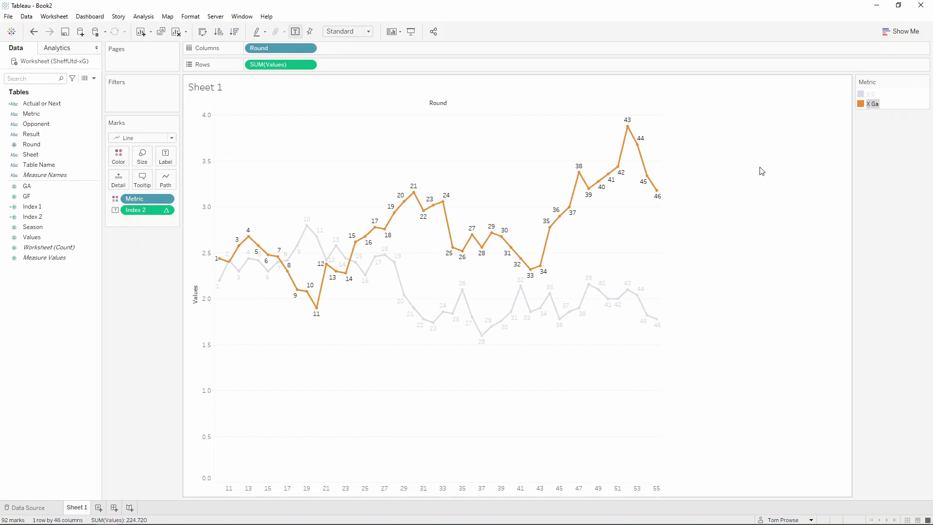
click(890, 103)
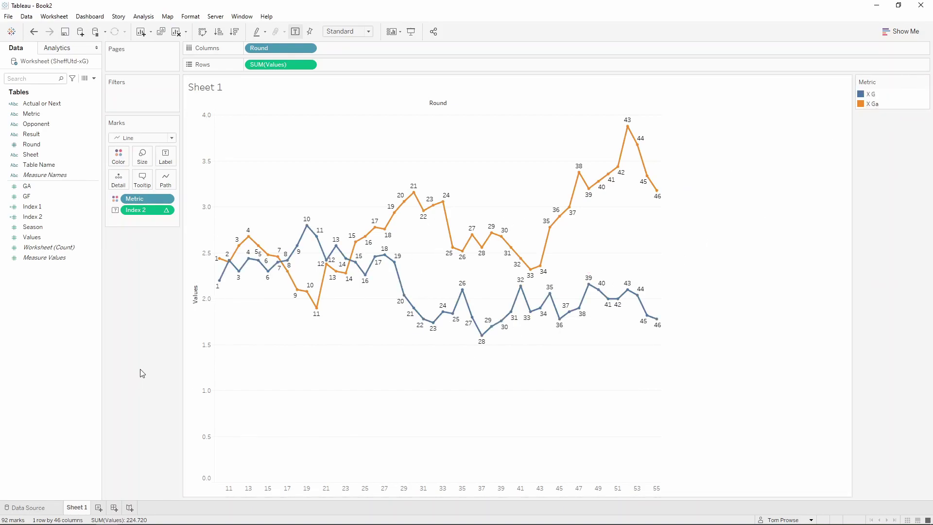
key(alt)
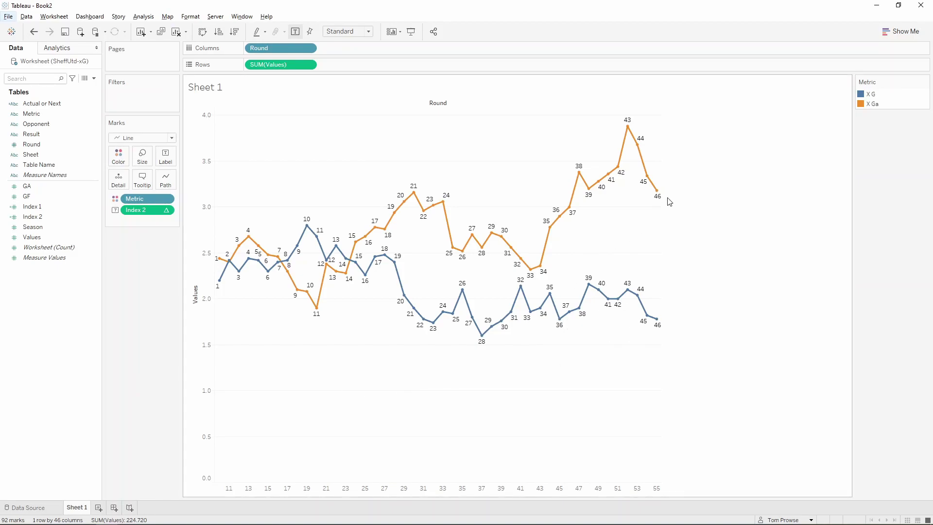
key(alt)
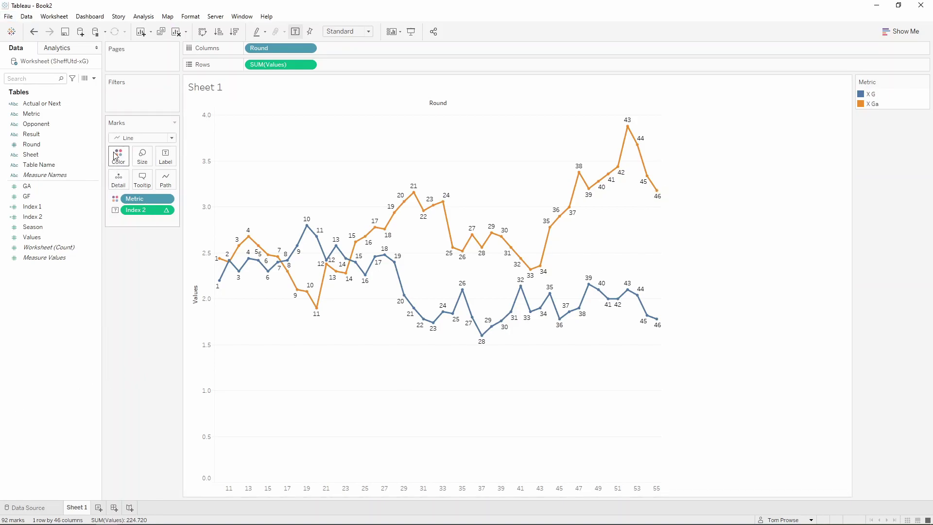
- Create a calculated field named Last with the formula Last() and use it as the label in place of Index 2
click(94, 78)
click(90, 90)
text(Last)
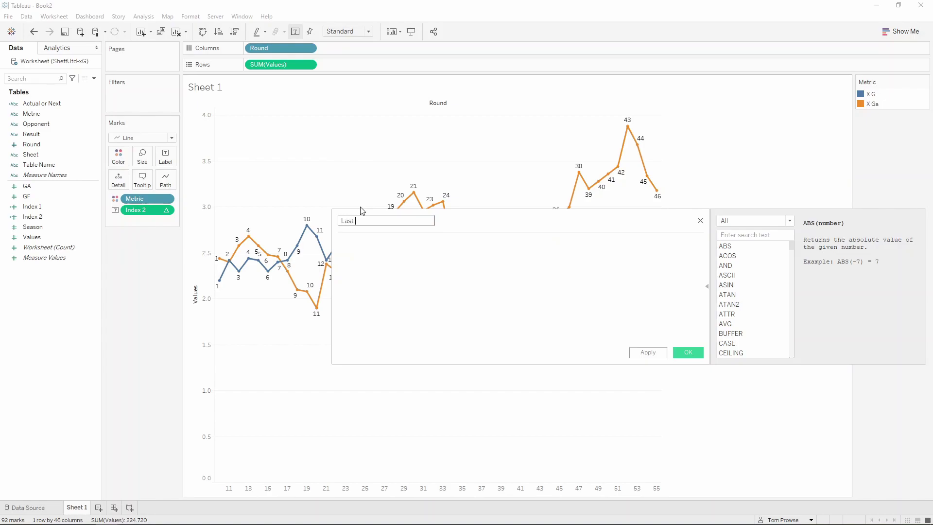
click(428, 254)
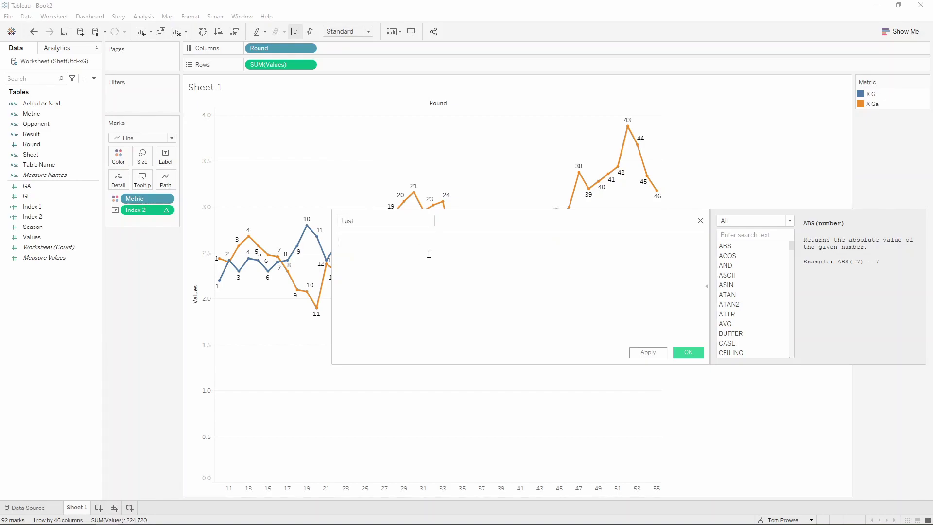
text(Last)
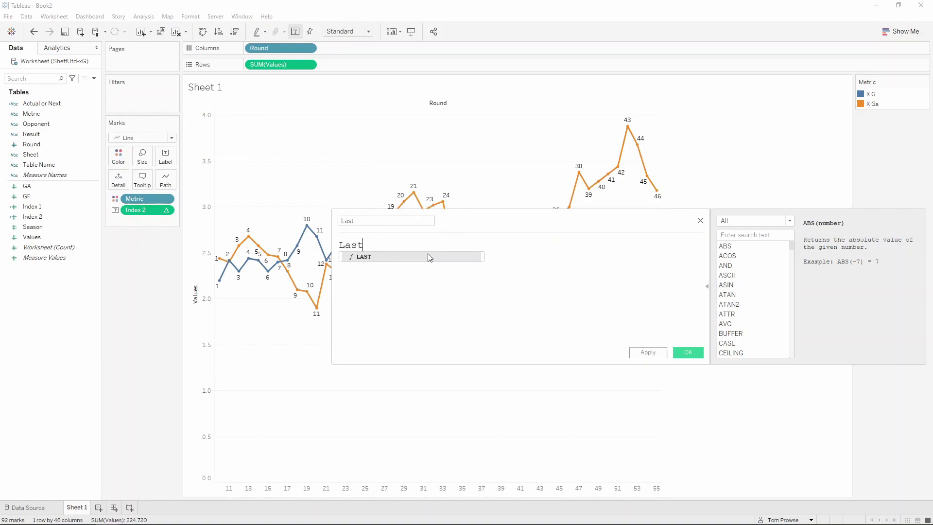
text(())
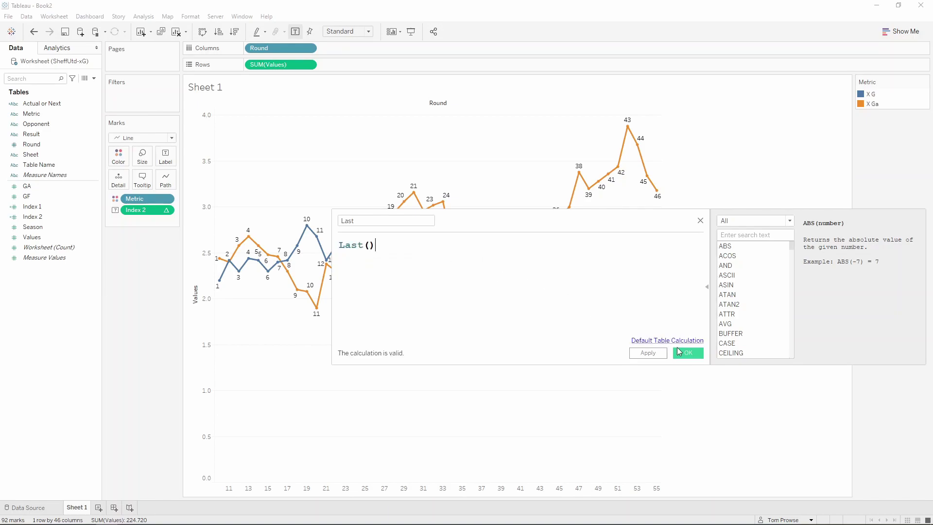
click(688, 354)
drag(43, 229, 138, 213)
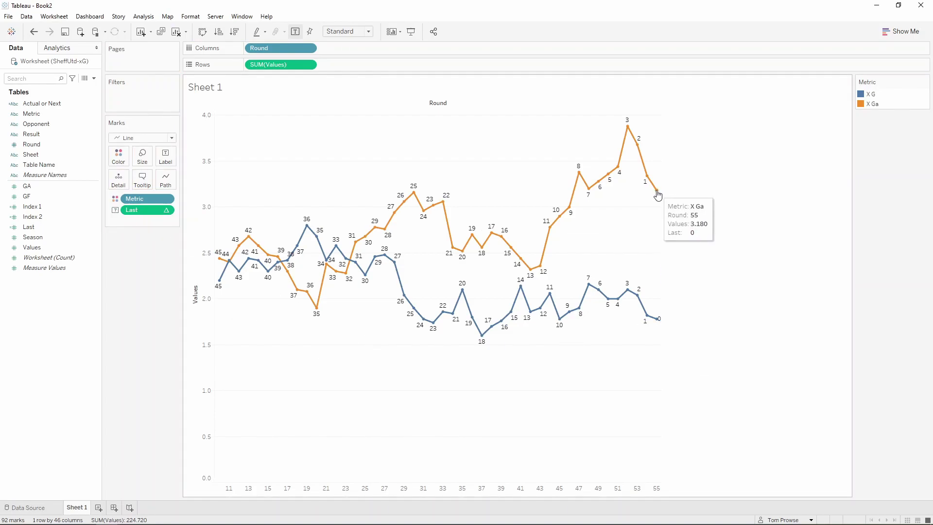
- Edit the Last calculated field so its formula reads Last()+1
click(42, 228)
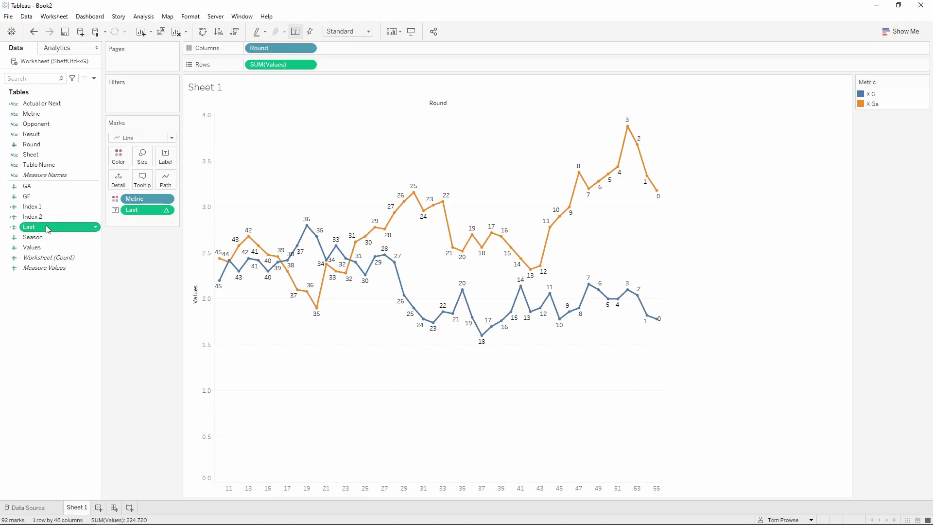
right_click(45, 225)
click(72, 273)
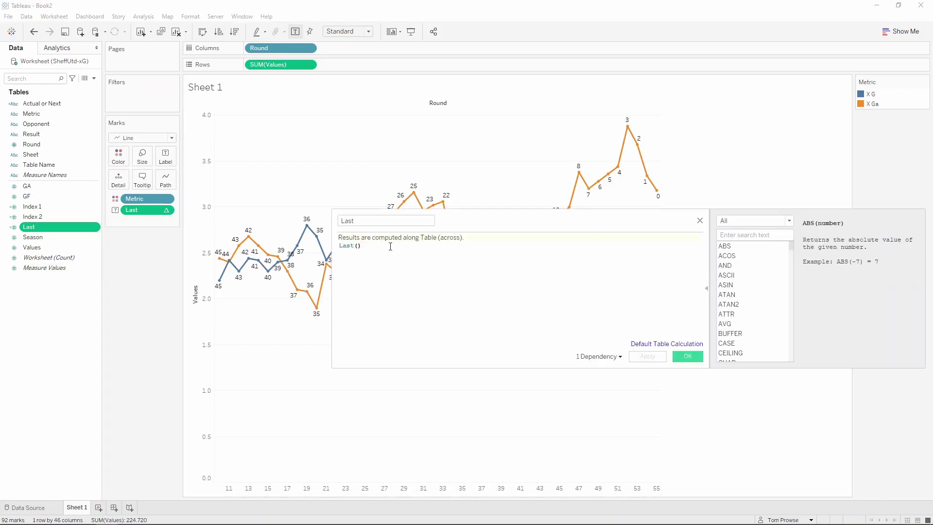
text(+1)
drag(462, 218, 485, 312)
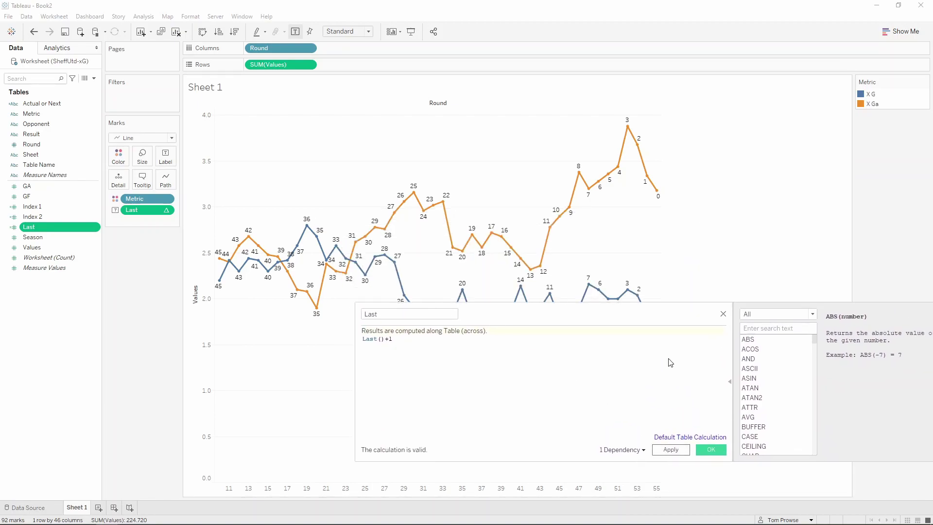
click(670, 450)
click(711, 450)
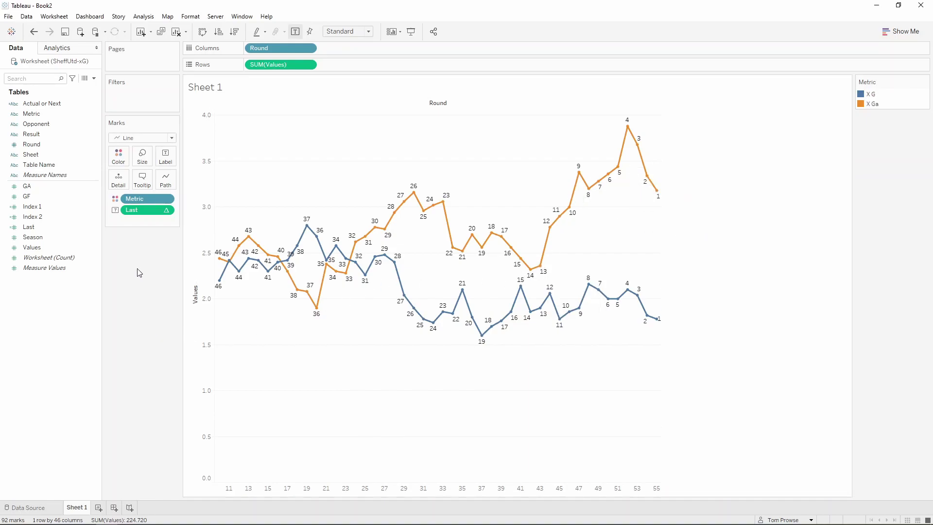
- Create a calculated field named Size with the formula Size() and use it as the label in place of Last
click(94, 79)
click(93, 89)
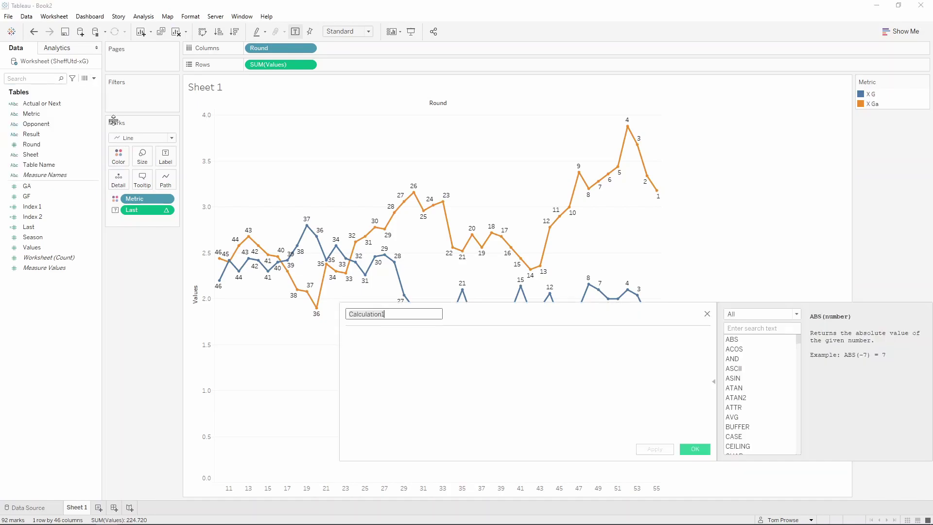
text(Size)
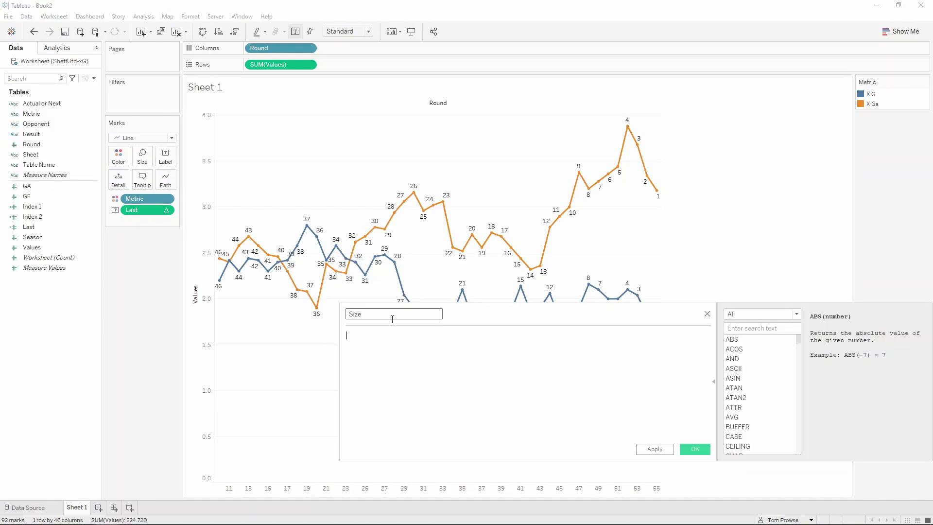
text(Size())
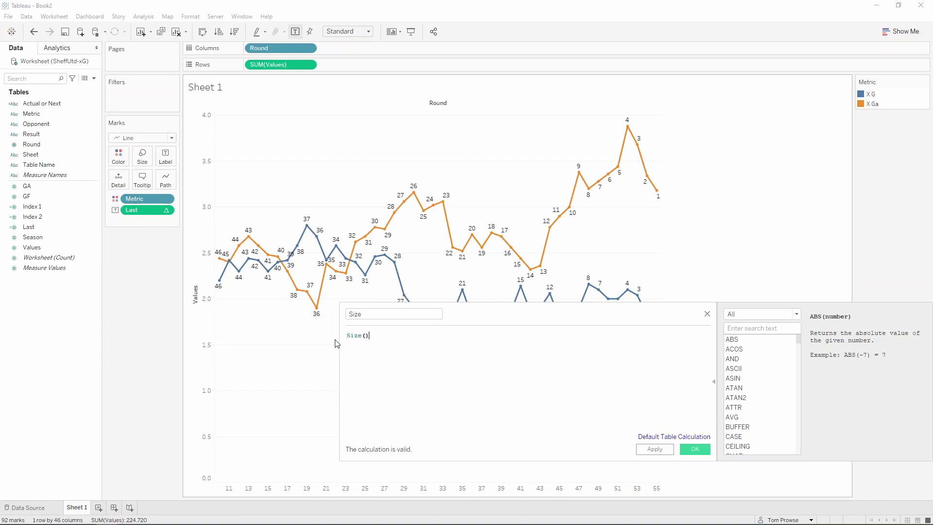
click(701, 451)
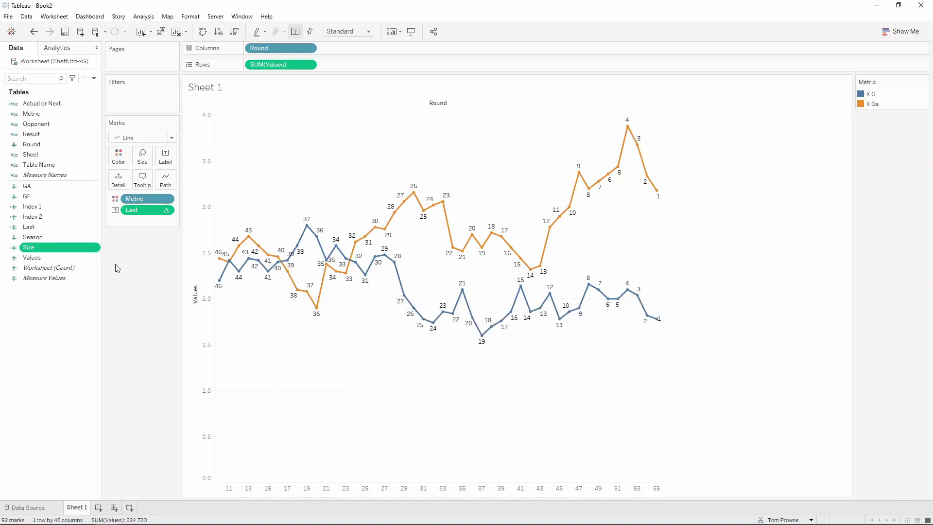
drag(30, 247, 135, 209)
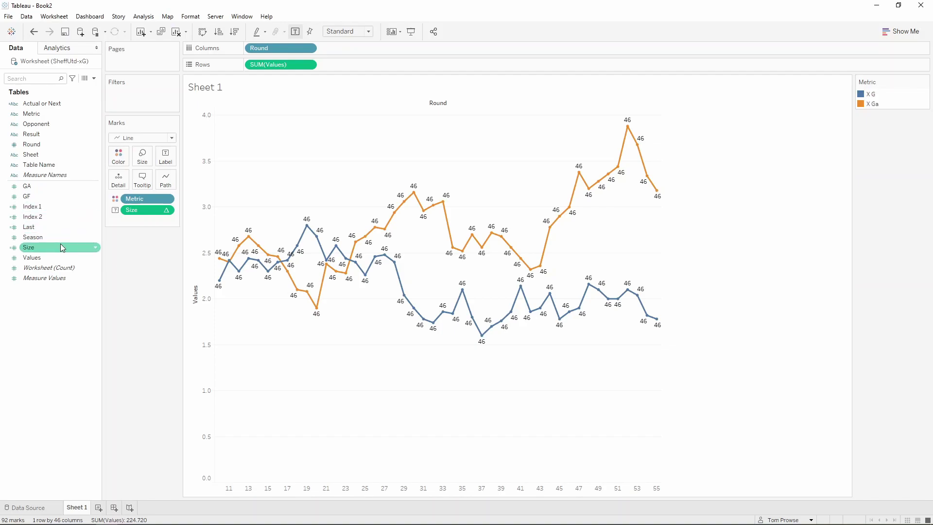
mouse_move(653, 323)
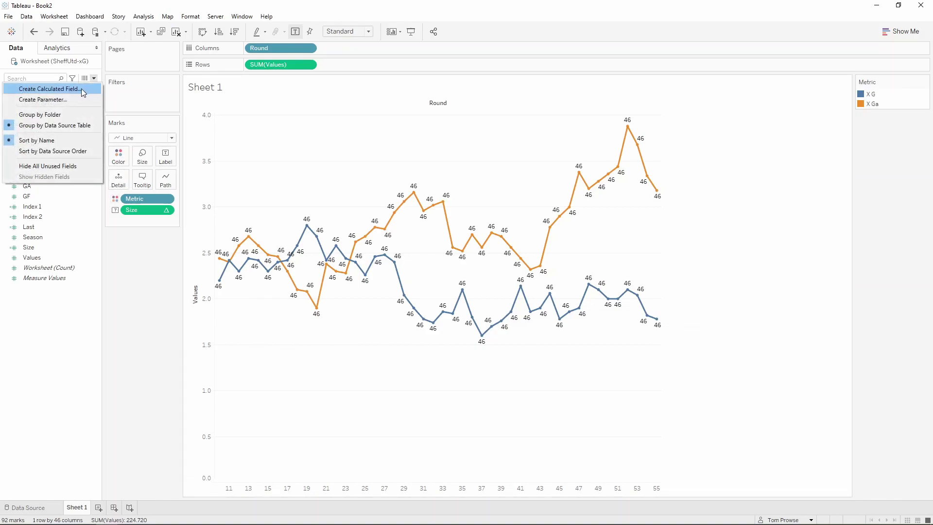
- Start a new calculated field named Path, moving its editor clear of the lower chart area
click(81, 89)
text(Path)
drag(462, 319, 504, 157)
click(445, 184)
click(446, 184)
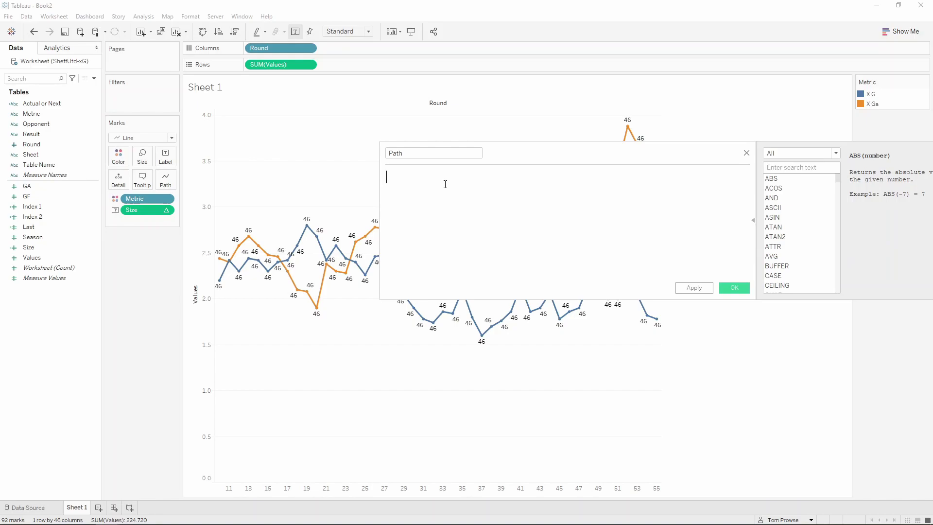
- Enter the first line of the Path formula as IF [Index 1] = 1 THEN [Index 2]
text(IF inde)
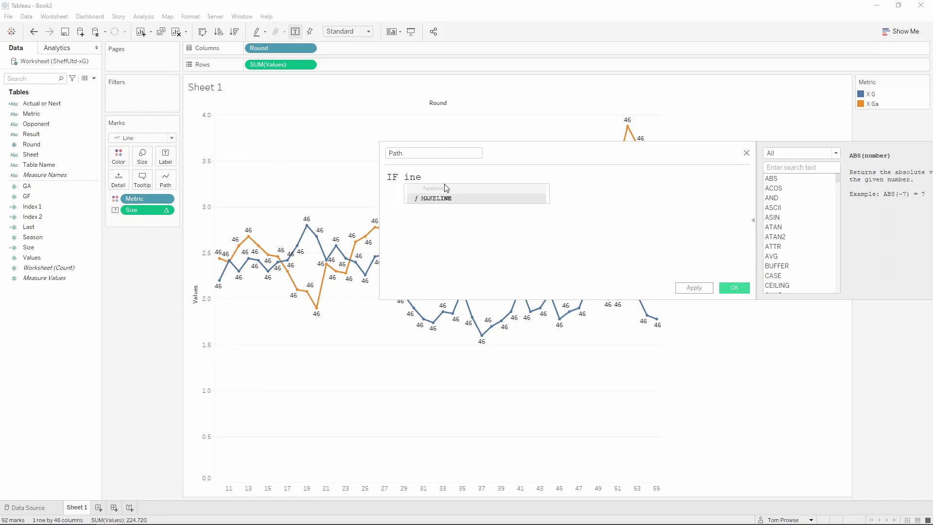
text(x)
key(Down)
key(Return)
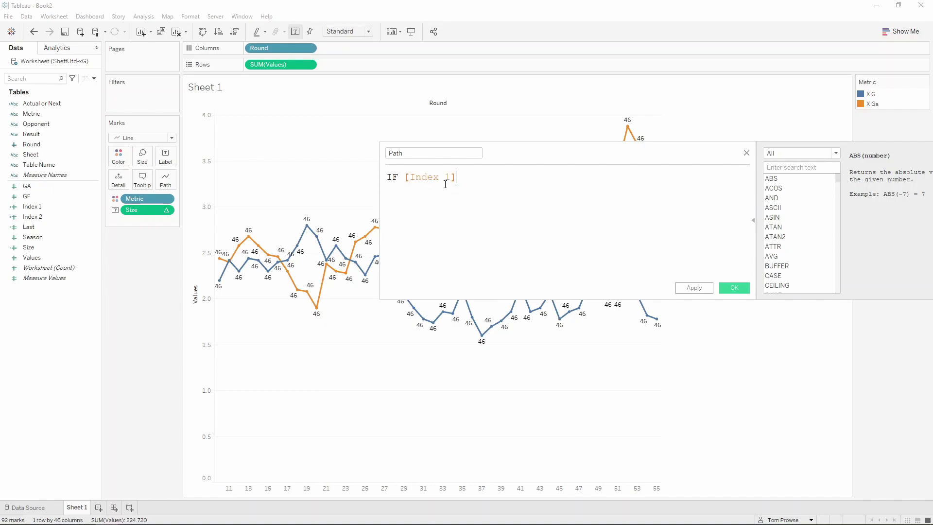
text(= 1 tj)
key(BackSpace)
text(hen)
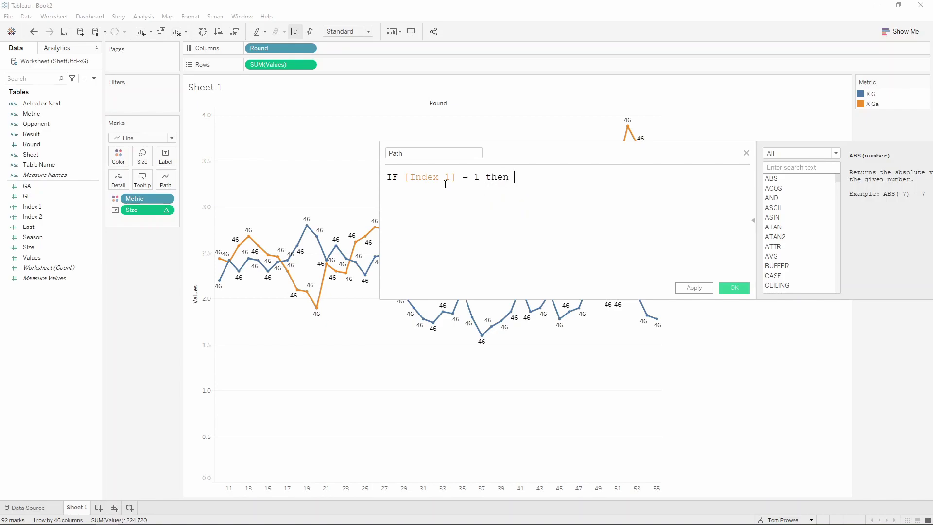
key(BackSpace)
key(Return)
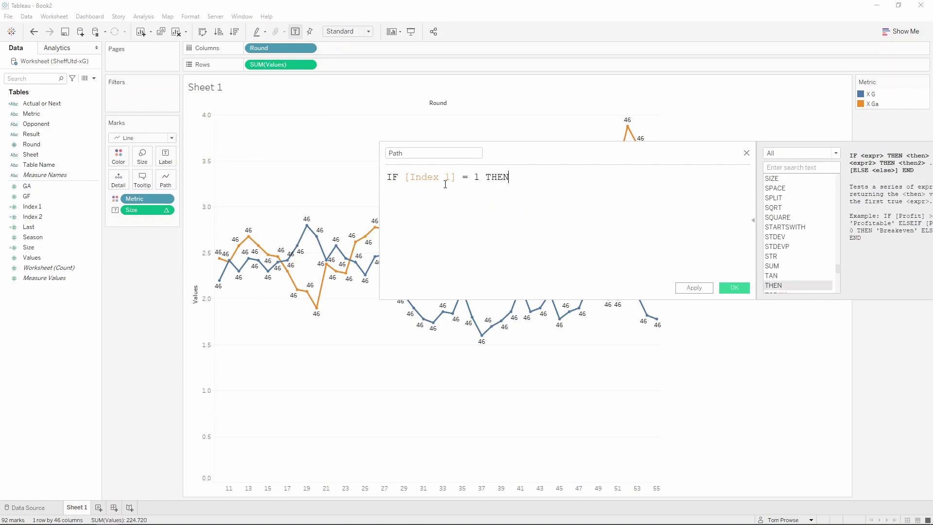
text(index)
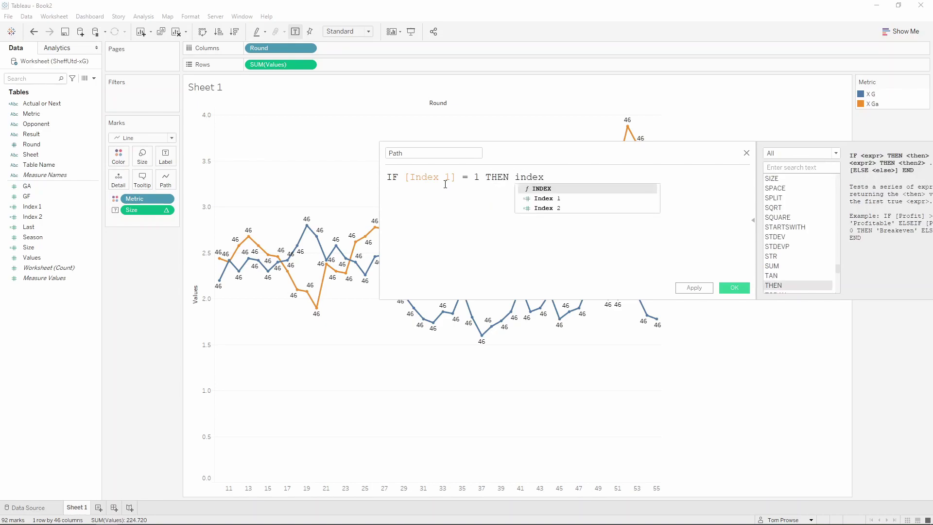
key(Down)
key(Down)
key(Return)
- Complete the Path formula with ELSE [Last] + [Size] and END, and save the field
text(else)
key(Return)
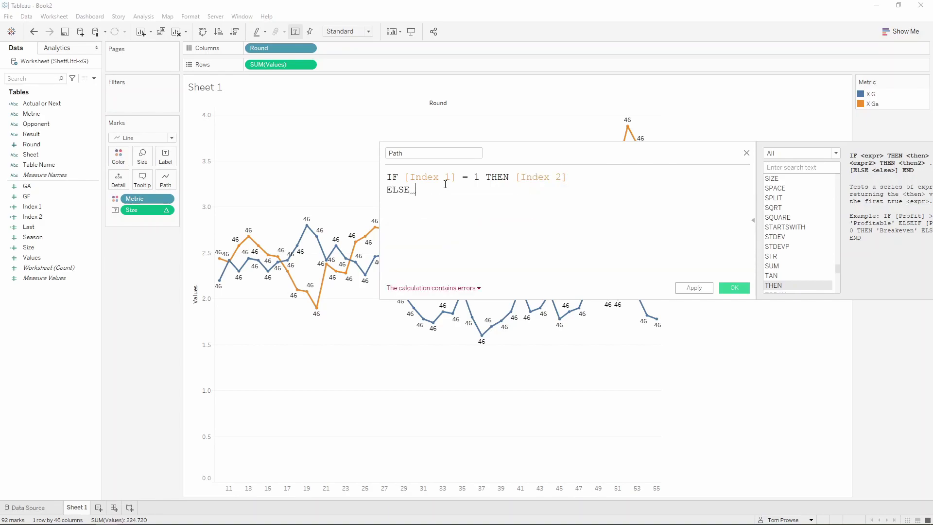
text(last)
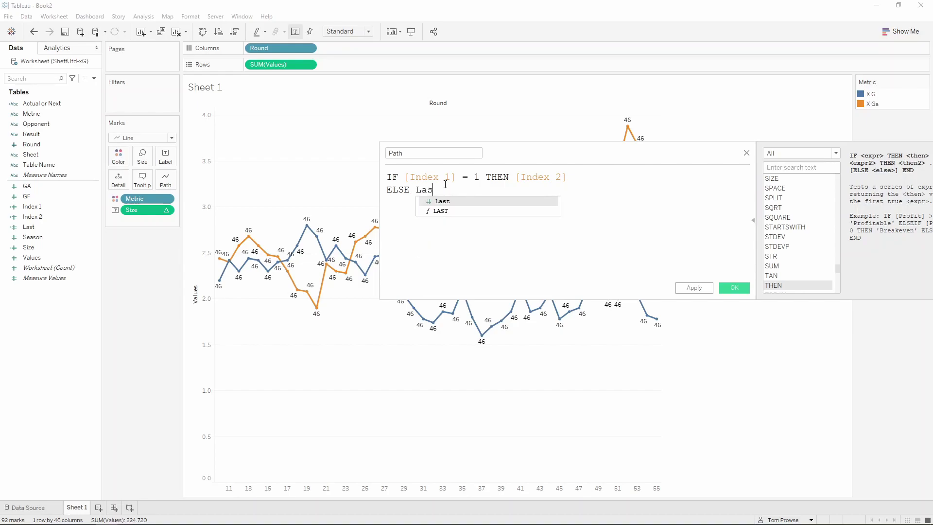
key(Down)
key(Return)
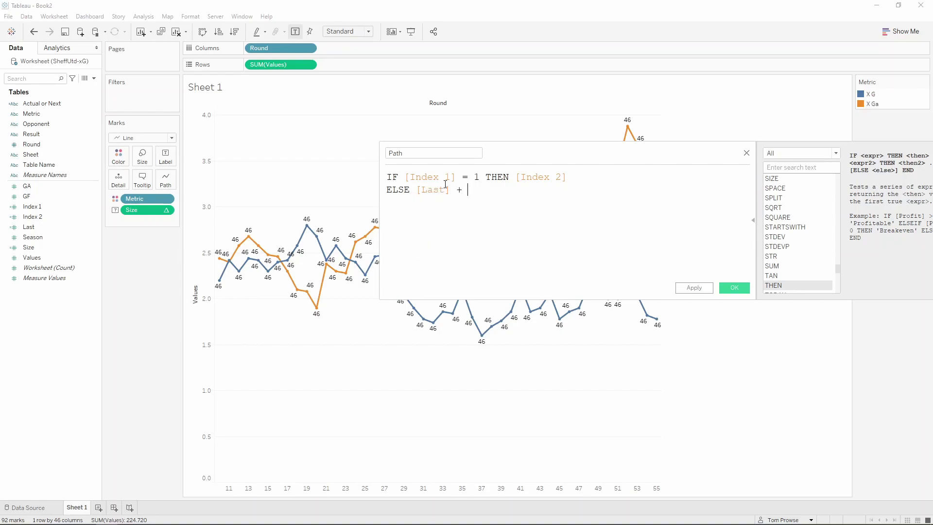
text(size)
key(Return)
key(Return)
text(end)
key(Return)
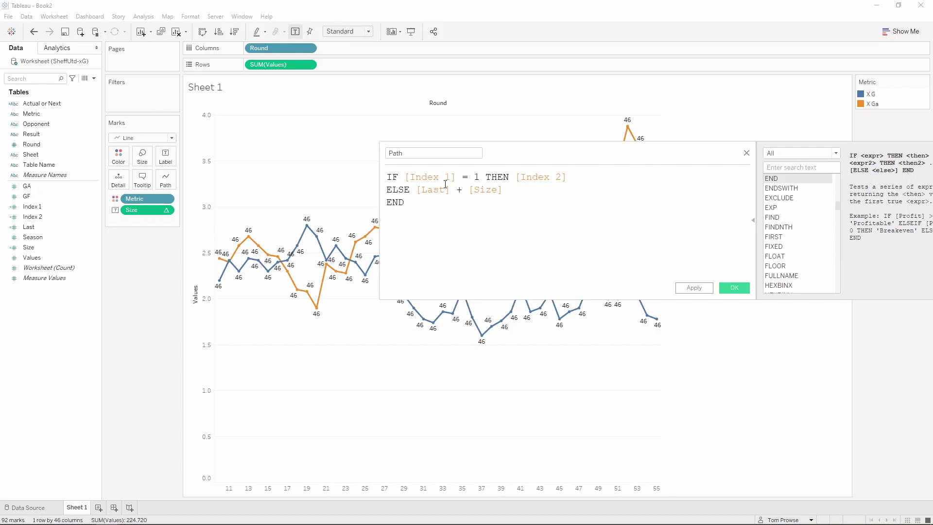
click(735, 288)
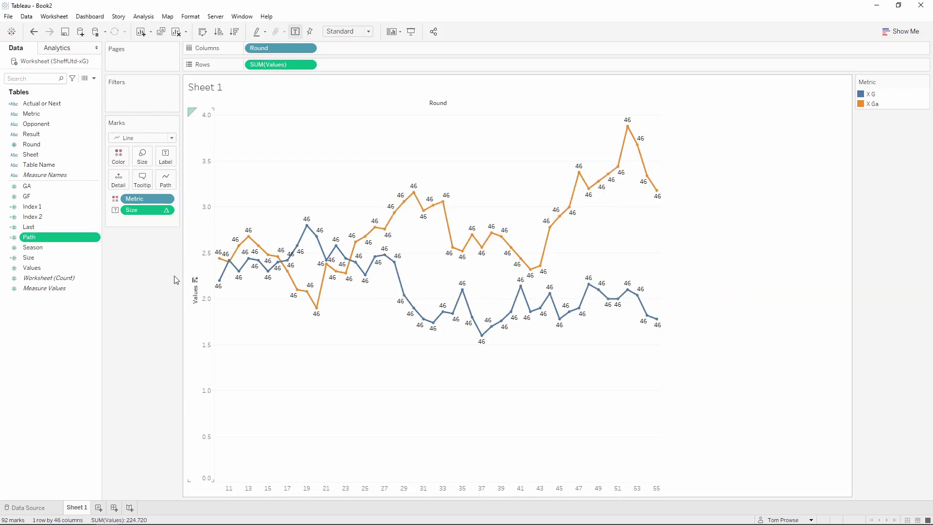
- Replace the Size label with Path and compute its nested Index 1 using specific dimensions with only Metric included
drag(30, 238, 130, 214)
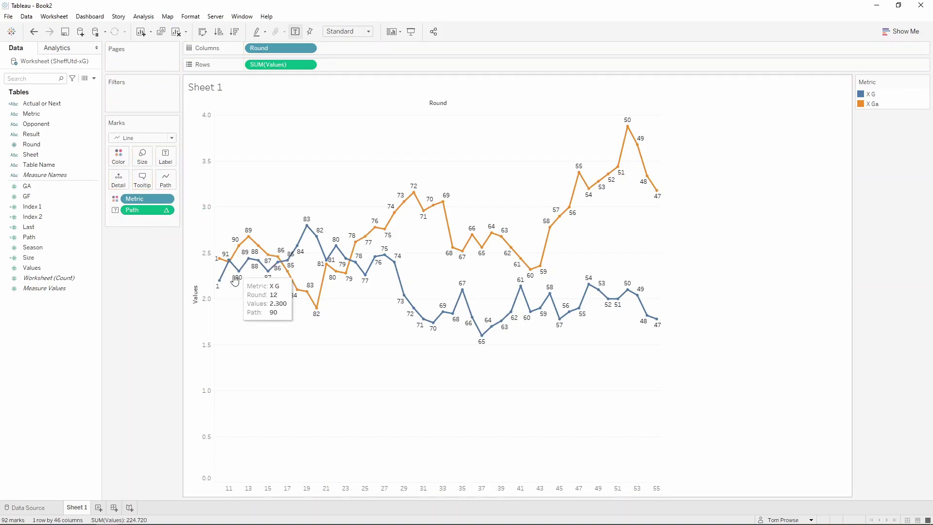
right_click(154, 209)
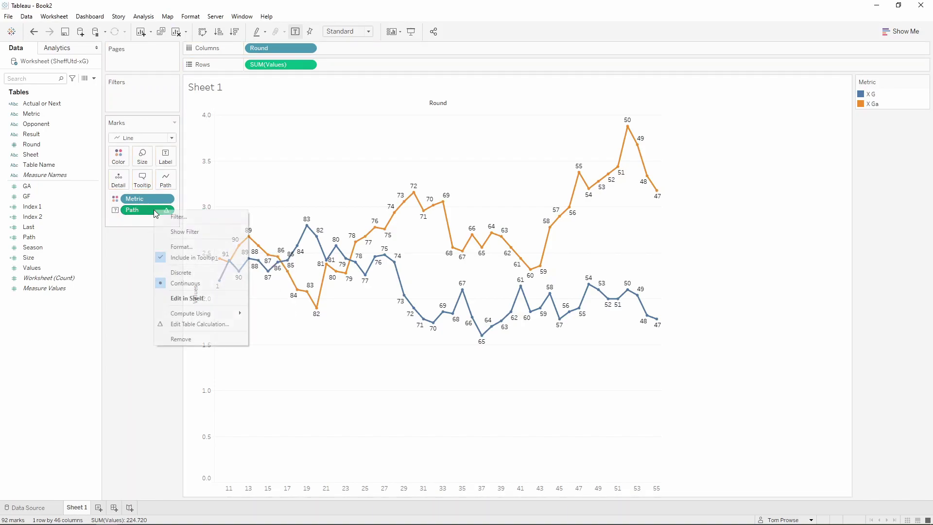
click(194, 325)
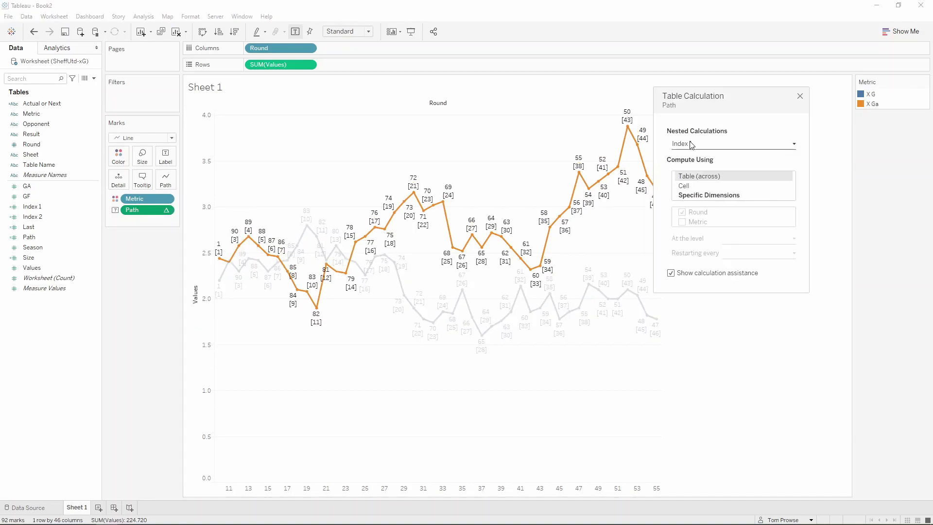
click(708, 197)
click(683, 214)
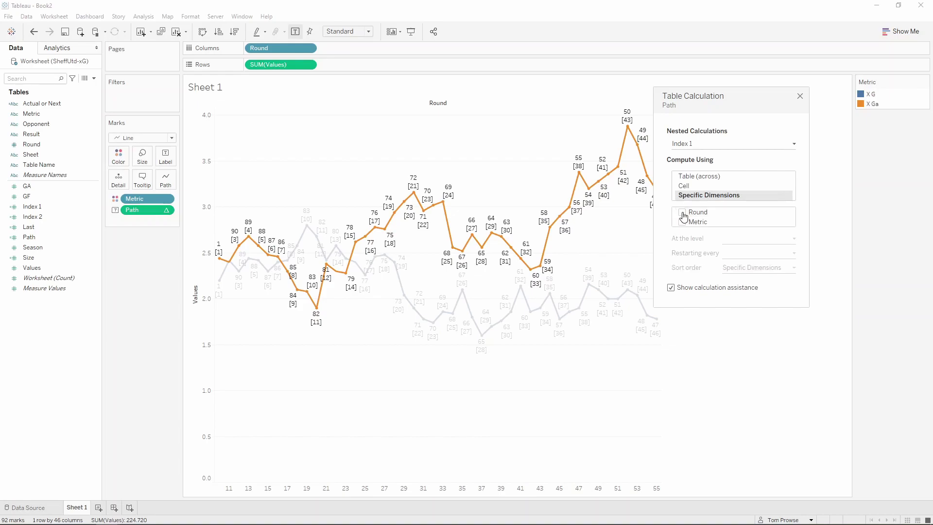
click(712, 221)
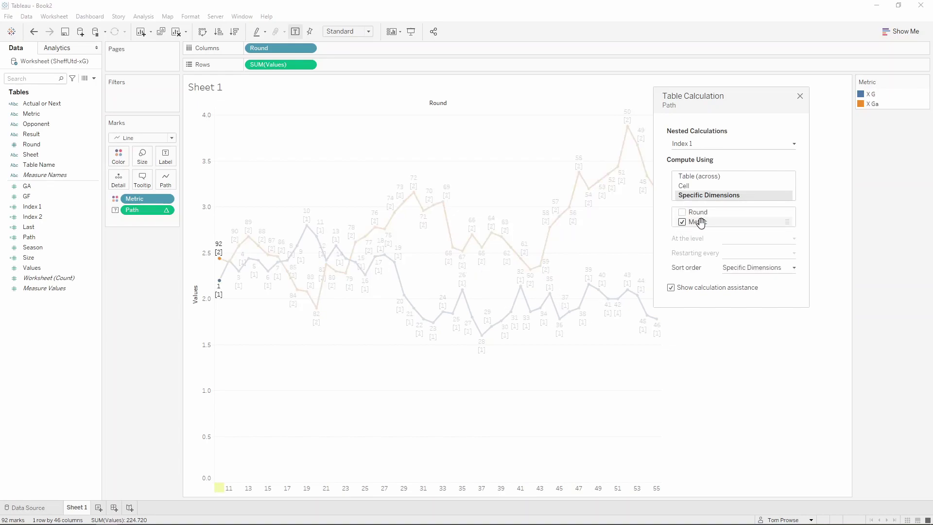
click(802, 99)
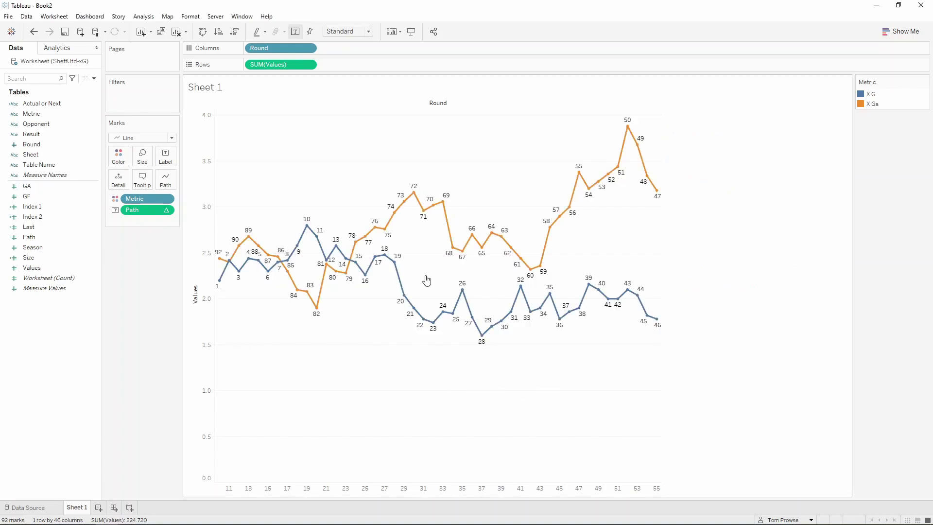
- Highlight the X G and X Ga lines in turn to check the Path numbering, and clear the highlight
click(872, 94)
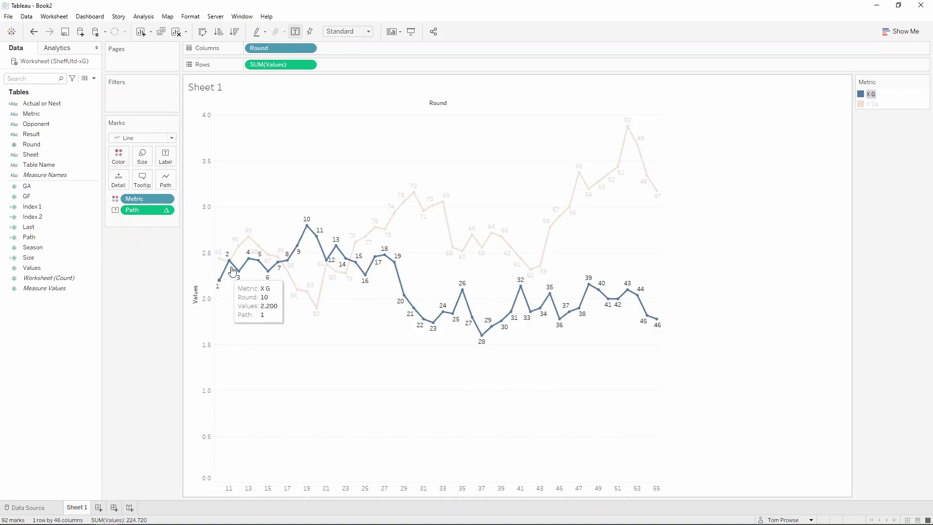
click(871, 104)
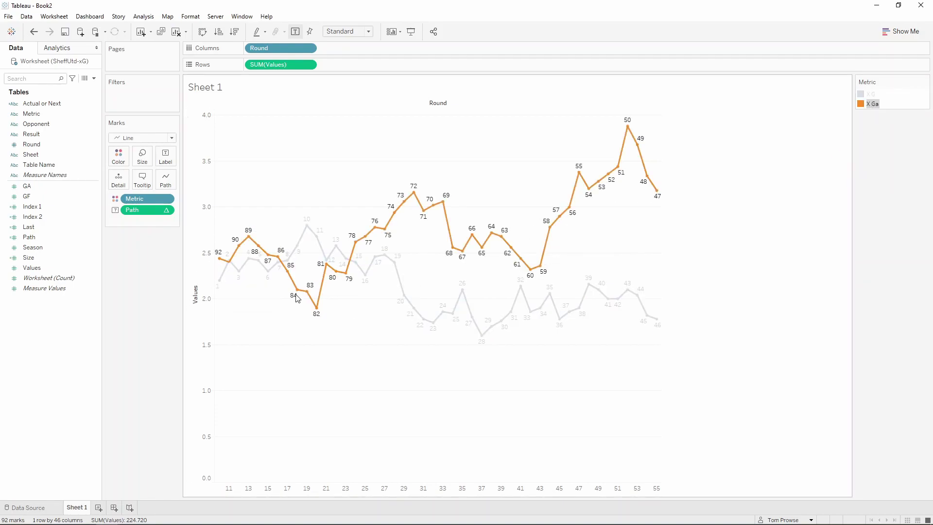
click(838, 123)
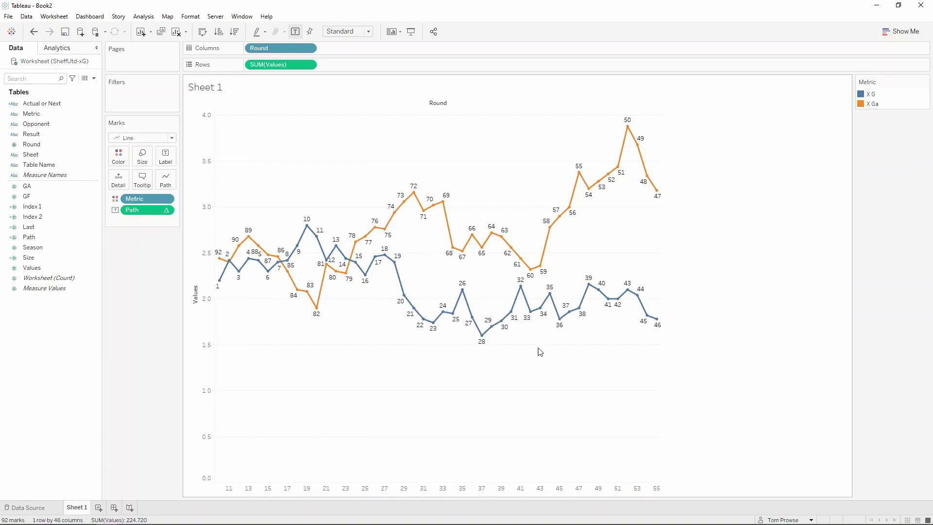
- Highlight the marks of rounds 54 and 55 to examine the Path order at the chart's end, and clear the highlight
mouse_move(662, 197)
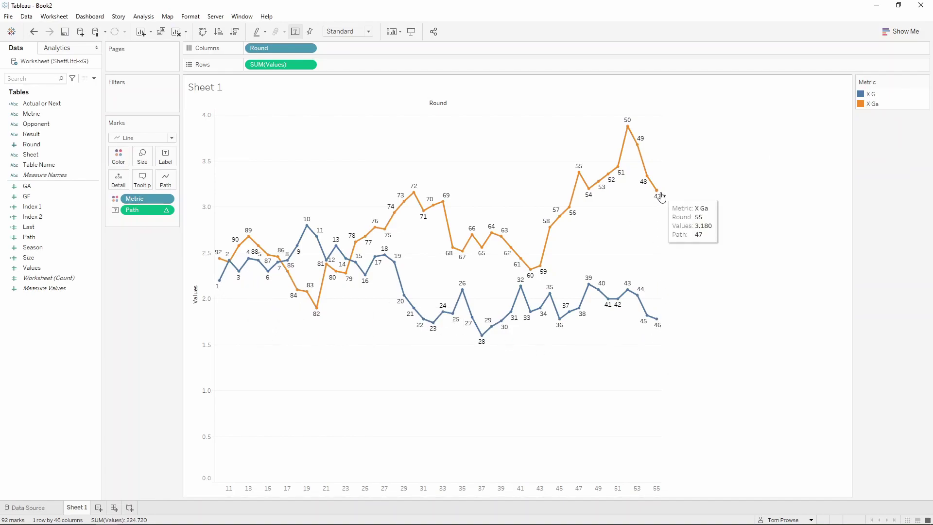
mouse_move(224, 262)
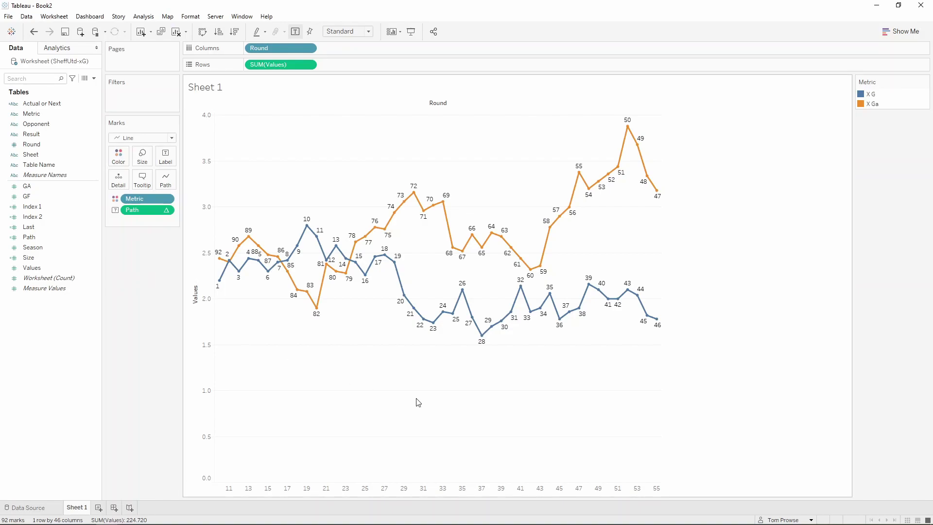
click(655, 489)
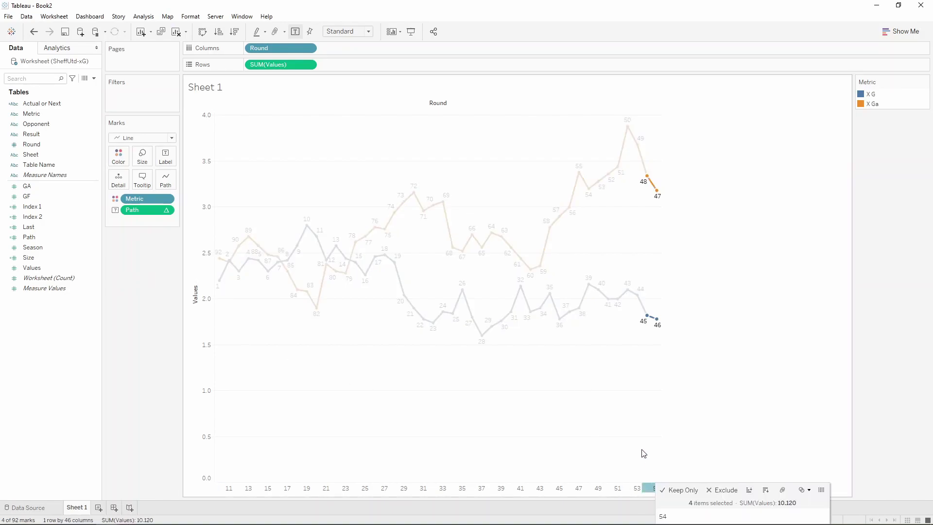
click(651, 317)
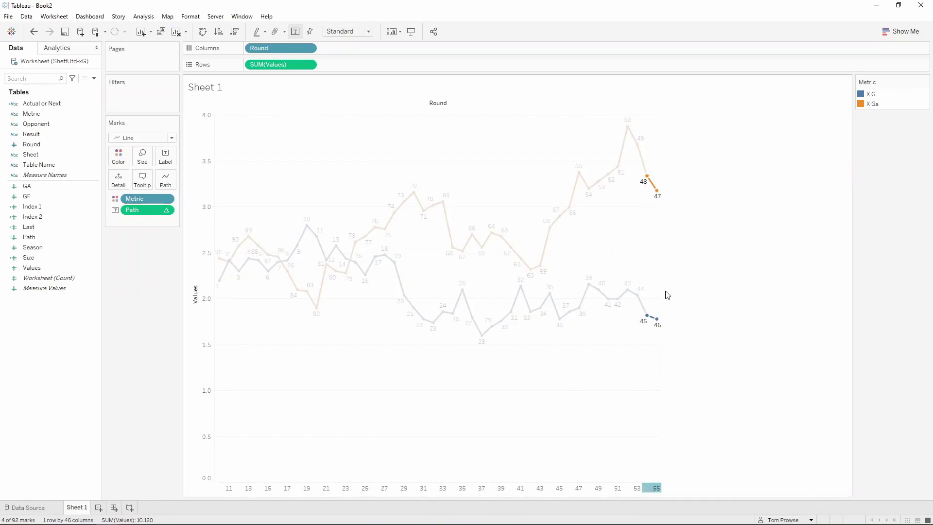
click(648, 489)
click(186, 413)
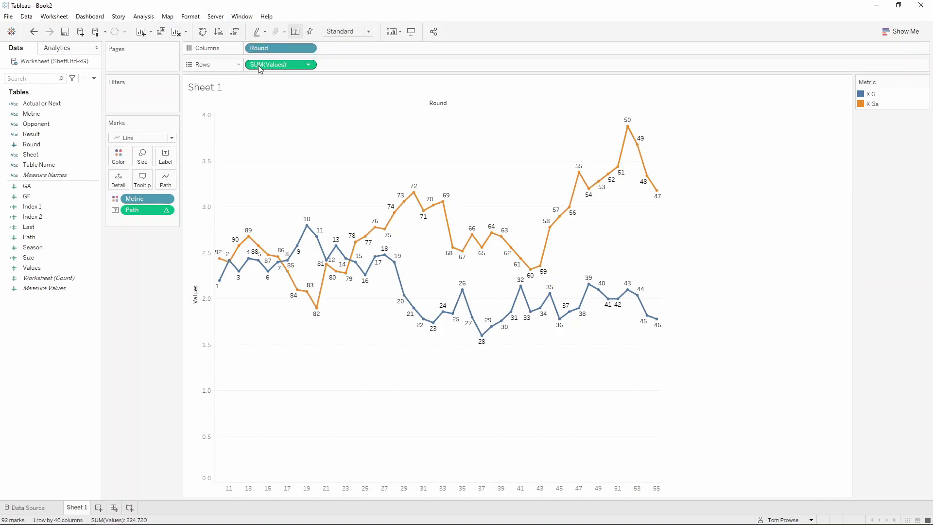
- Create a new calculated field named Rows
click(94, 78)
click(88, 89)
text(Rows)
click(358, 200)
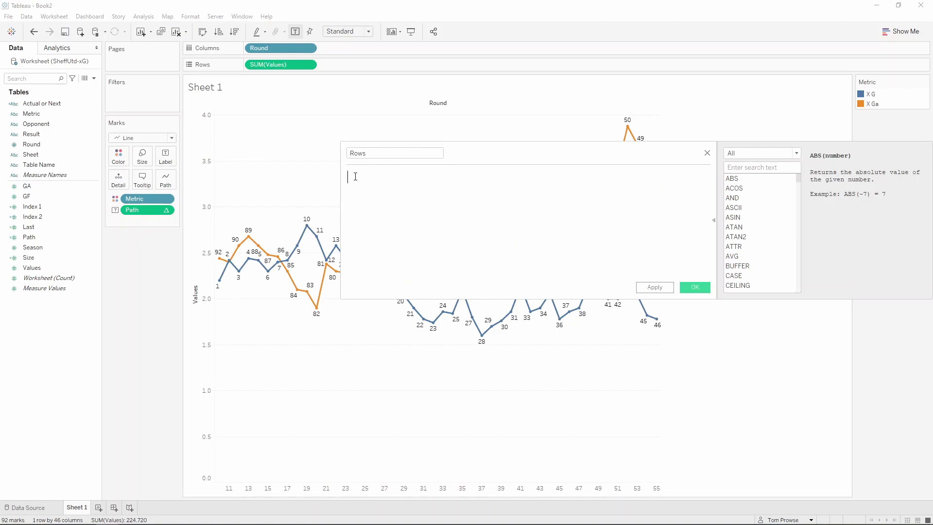
- Begin the Rows formula with IF [Actual or Next] = 'Actual' THEN
text(IF ac)
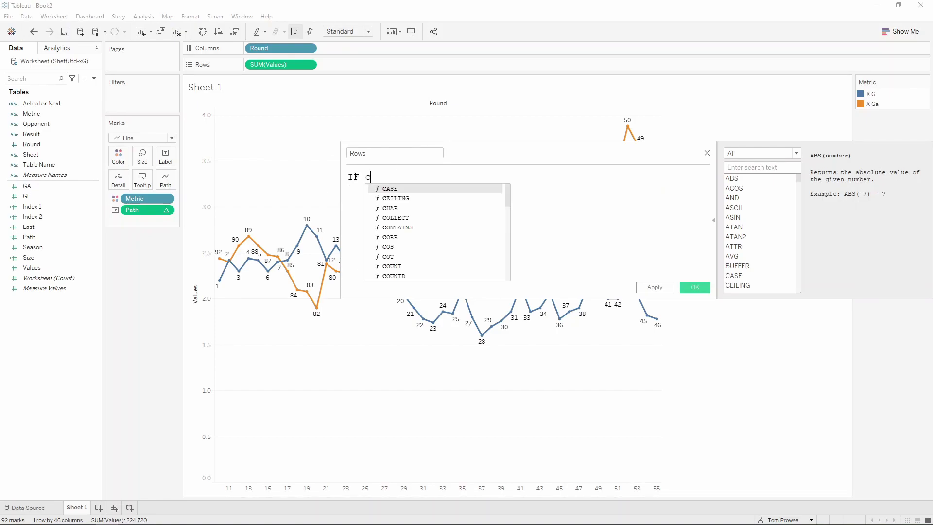
key(Down)
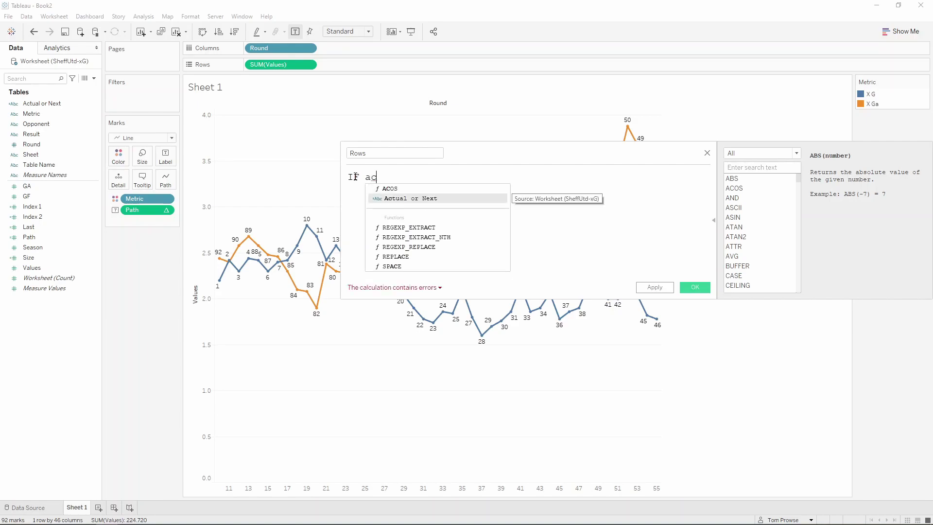
click(398, 199)
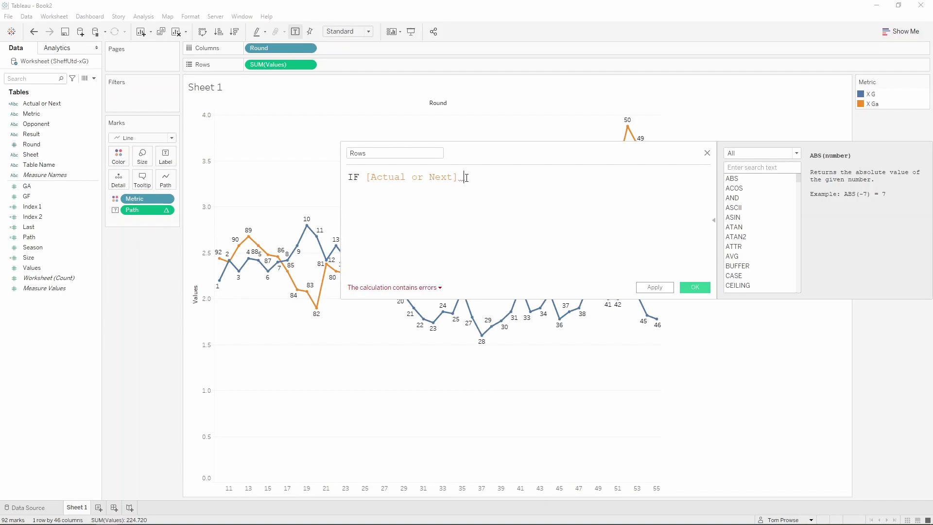
text(= 'Actu)
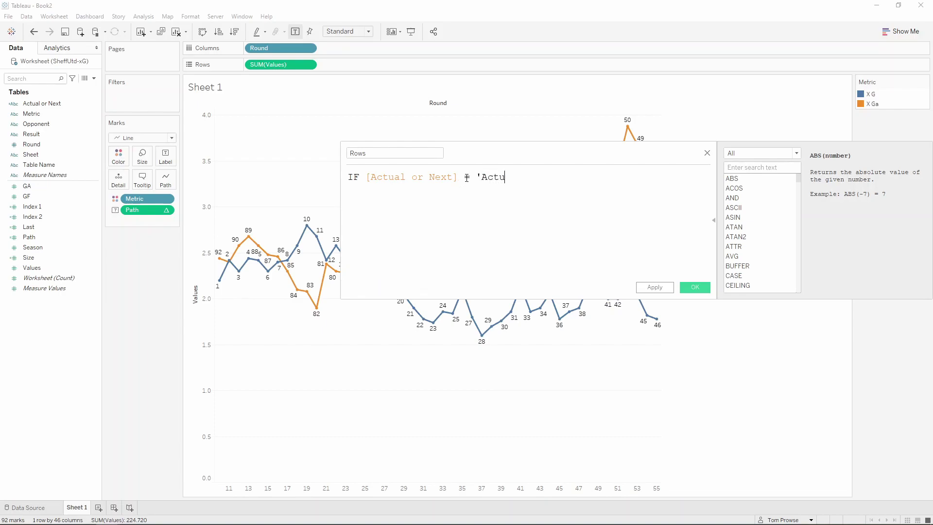
text(al' then)
key(BackSpace)
key(Return)
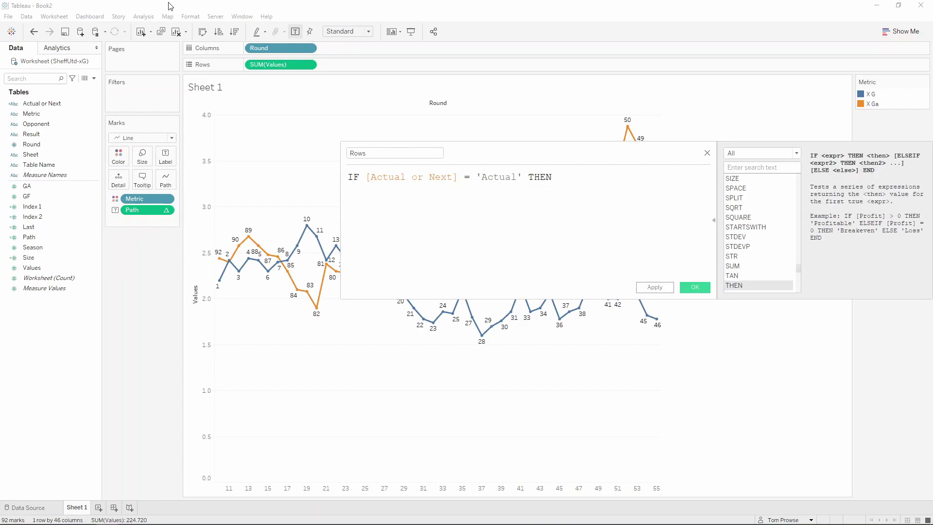
- Insert SUM([Values]) after THEN in the Rows formula and start a second line with ELSE [Round]
drag(284, 63, 596, 178)
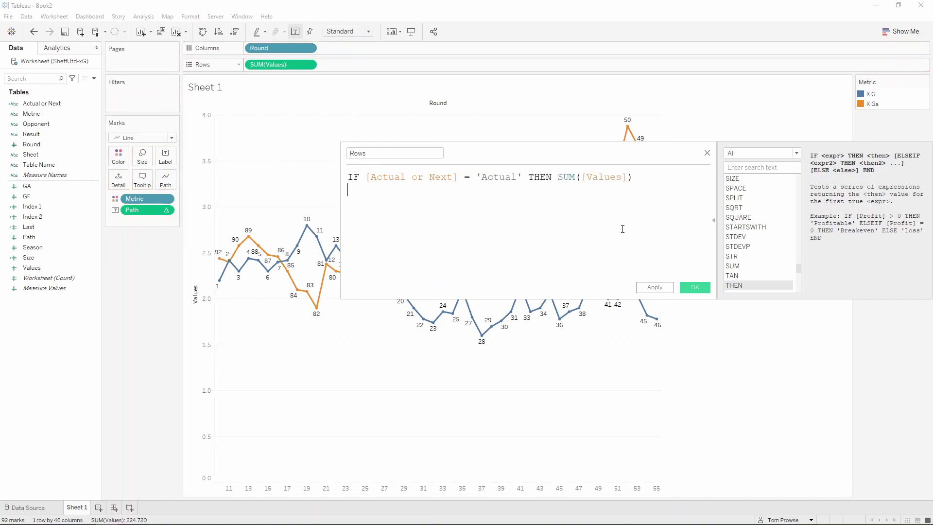
key(Return)
text(ELSE)
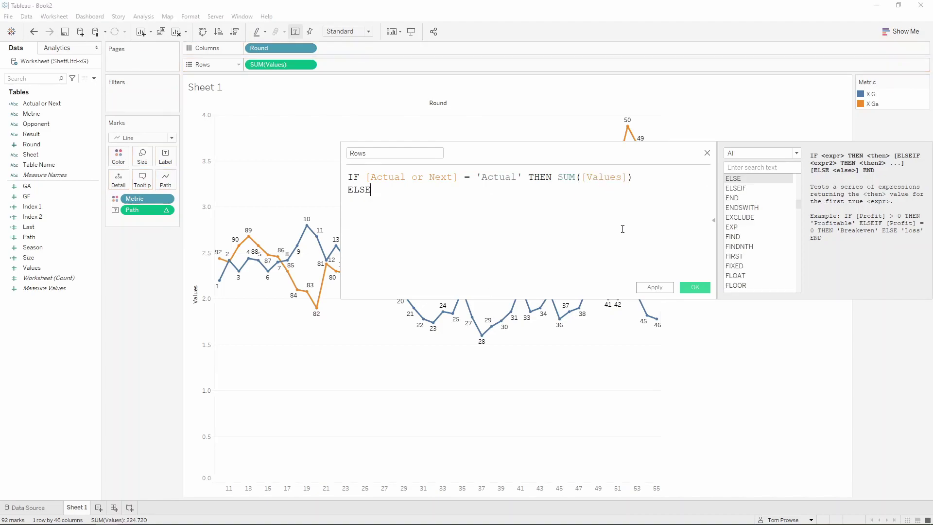
text( round)
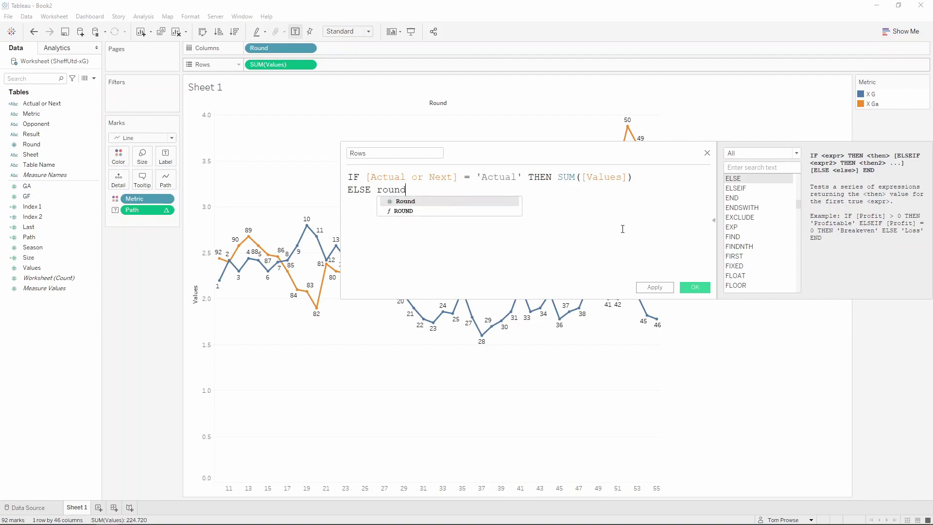
key(Return)
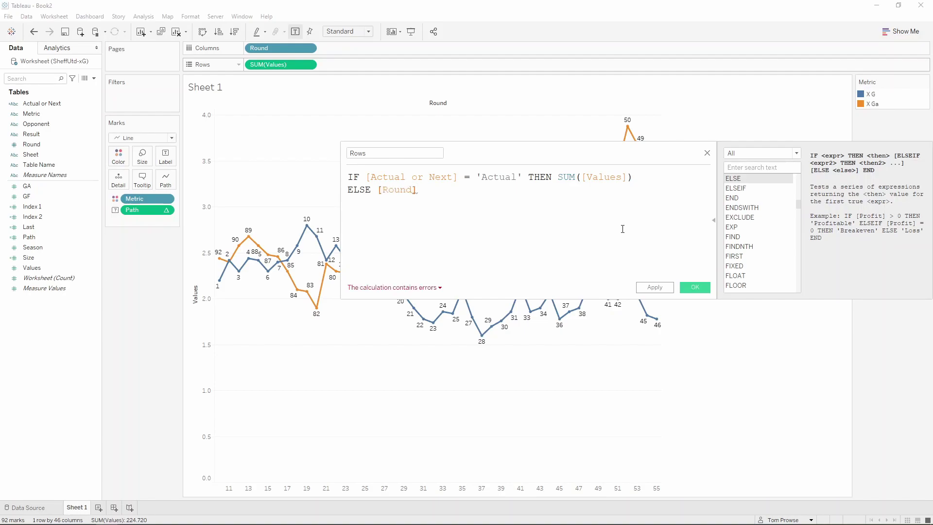
- Replace SUM([Values]) with [Round] in the THEN part of the Rows formula
drag(643, 174, 558, 178)
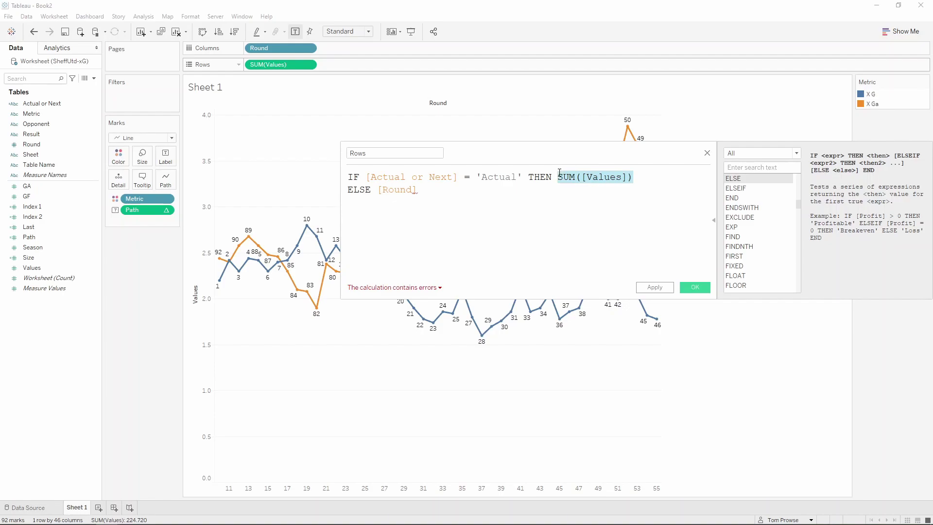
key(BackSpace)
drag(414, 96, 564, 189)
- Complete the Rows formula with ELSE [Round]+1 and END, and save the field
text(+1)
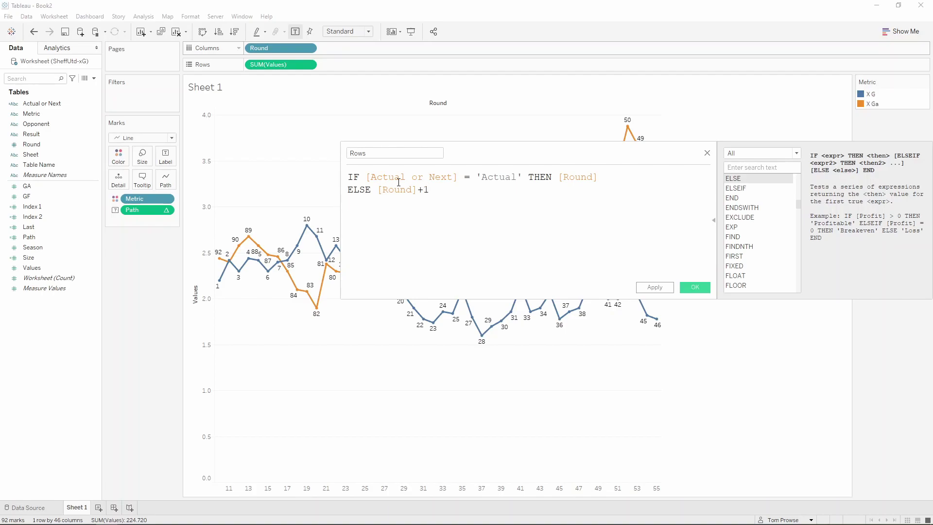
key(Return)
text(END)
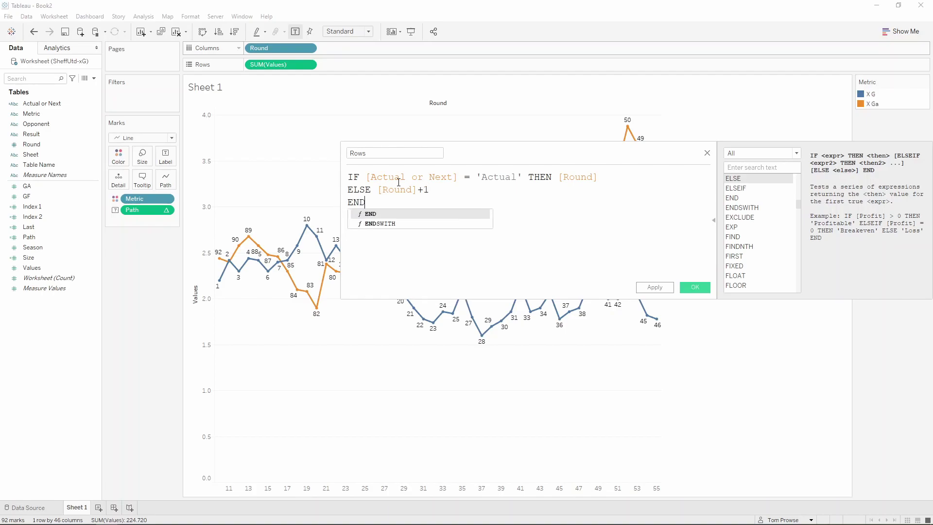
click(509, 175)
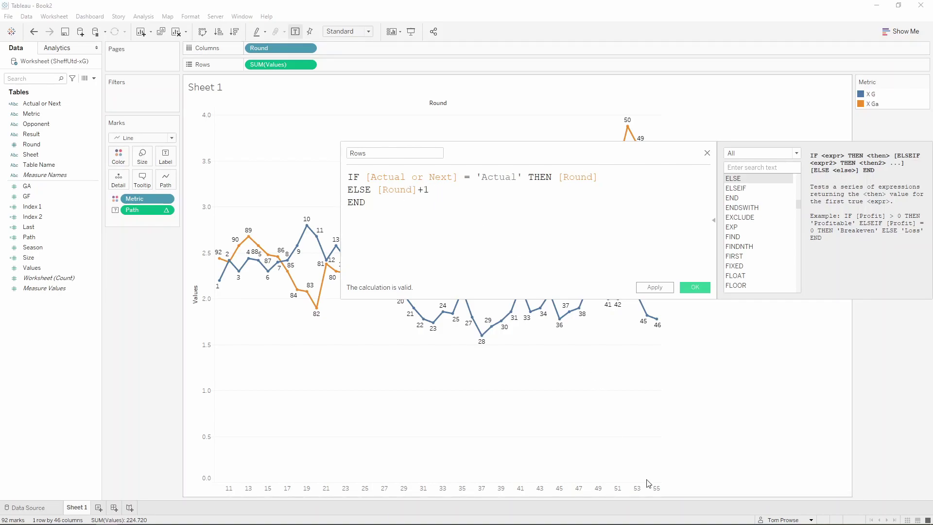
click(695, 285)
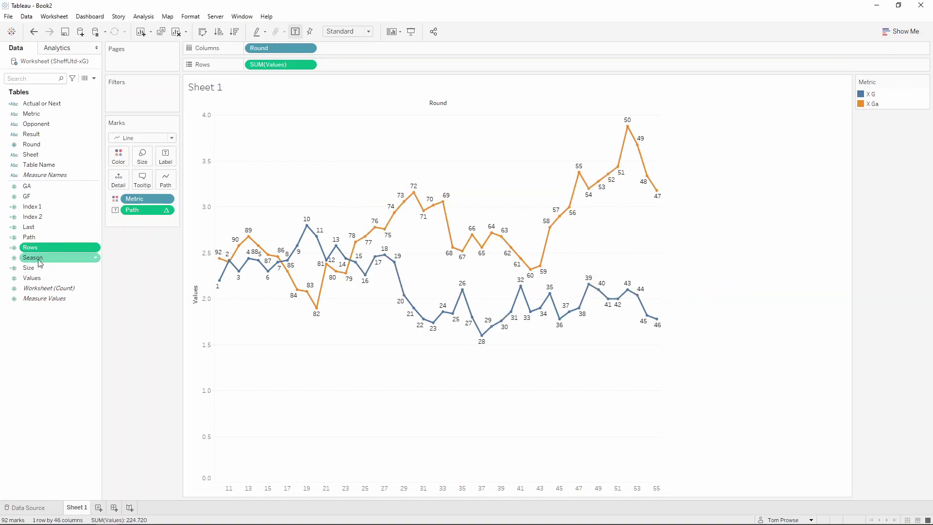
- Replace Round on Columns with the unaggregated Rows field
drag(41, 248, 347, 48)
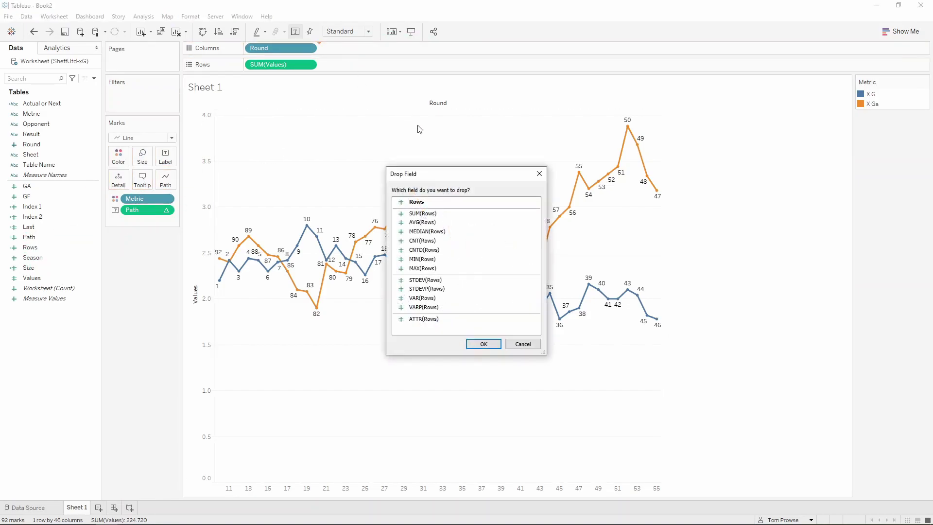
click(486, 344)
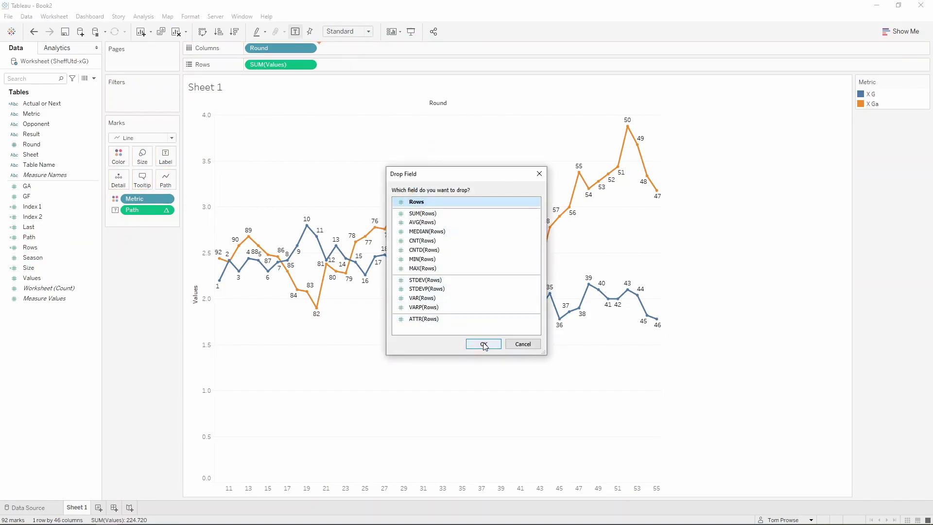
drag(293, 52, 294, 4)
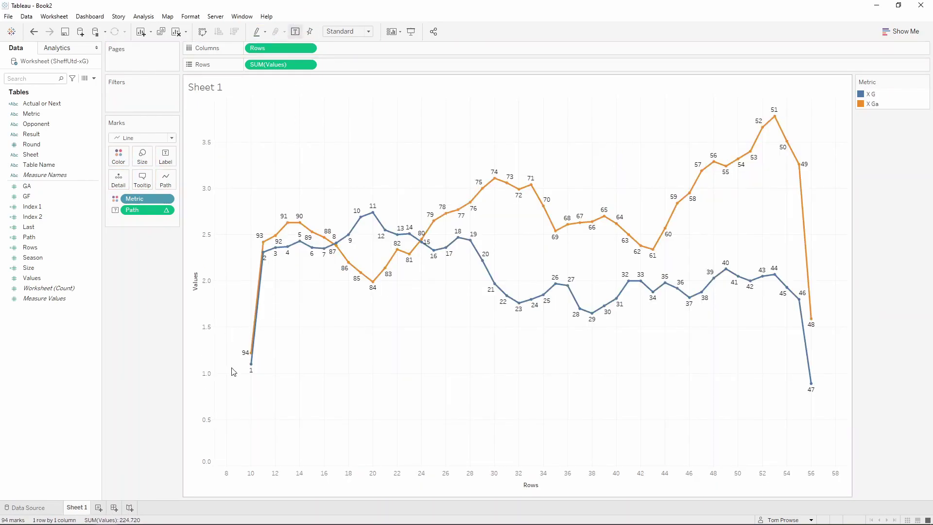
- Split the chart by Actual or Next on the Rows shelf to compare the two sets of lines, and remove the split
mouse_move(250, 372)
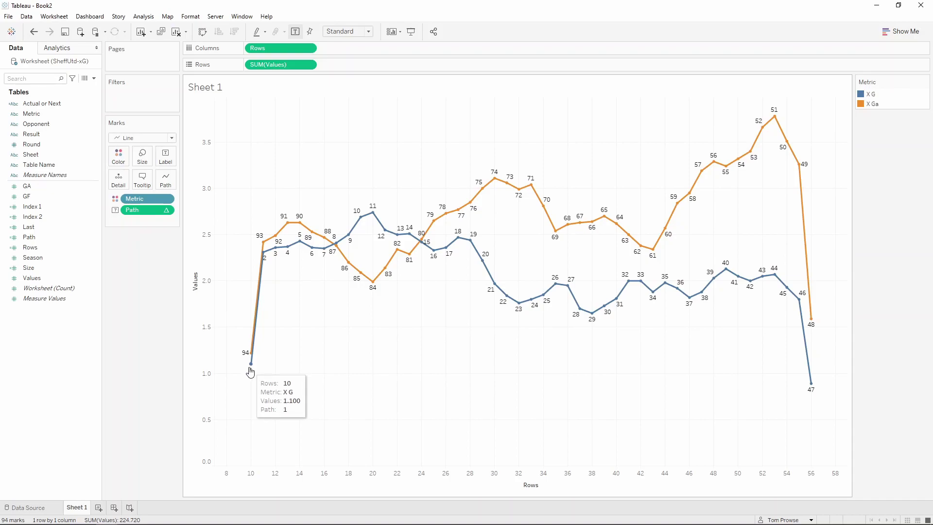
mouse_move(273, 254)
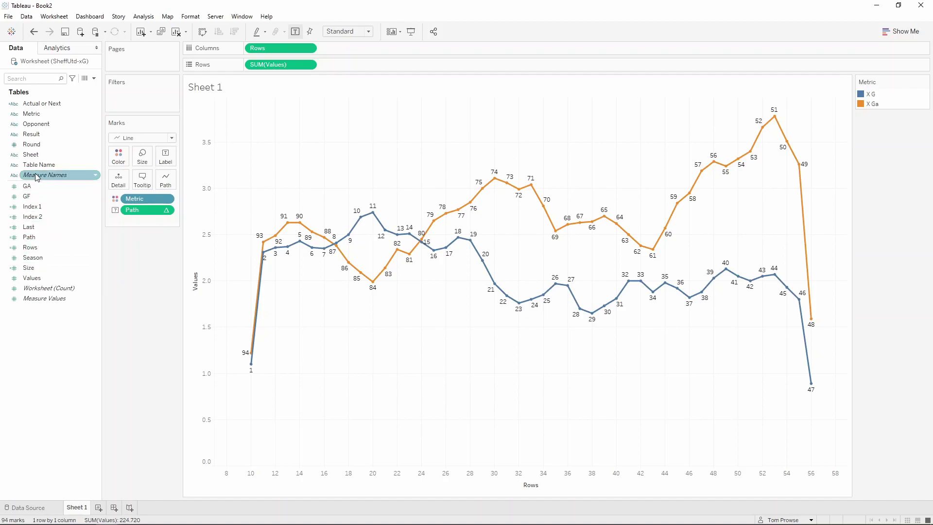
drag(42, 104, 247, 66)
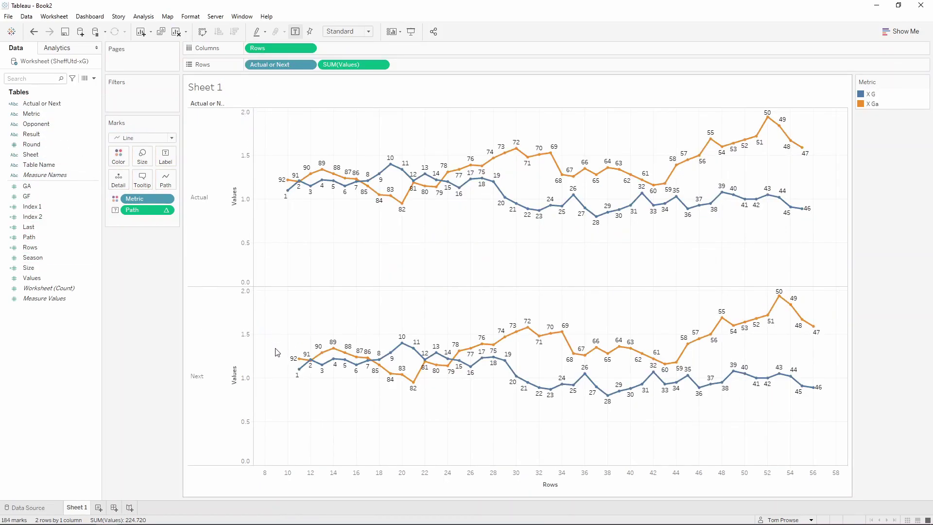
mouse_move(312, 372)
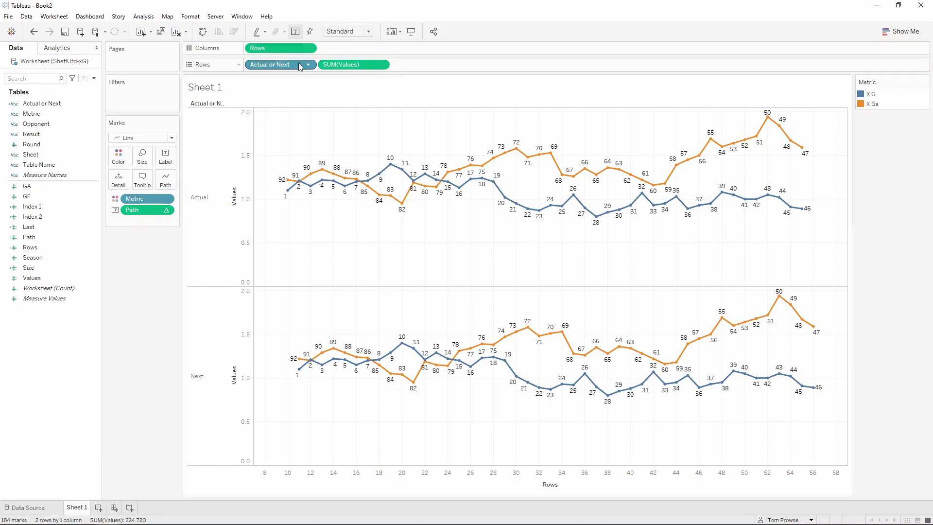
drag(290, 63, 150, 257)
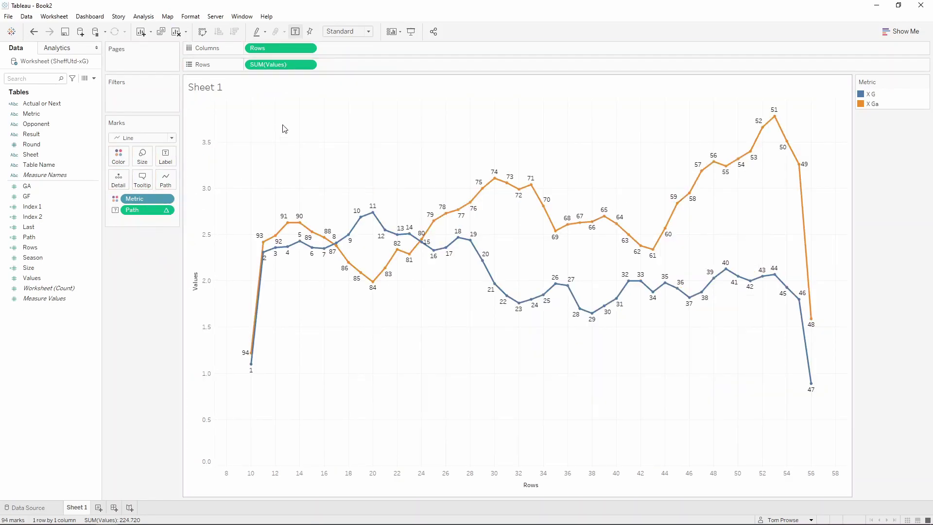
- Create a new calculated field named Values Updated
click(93, 78)
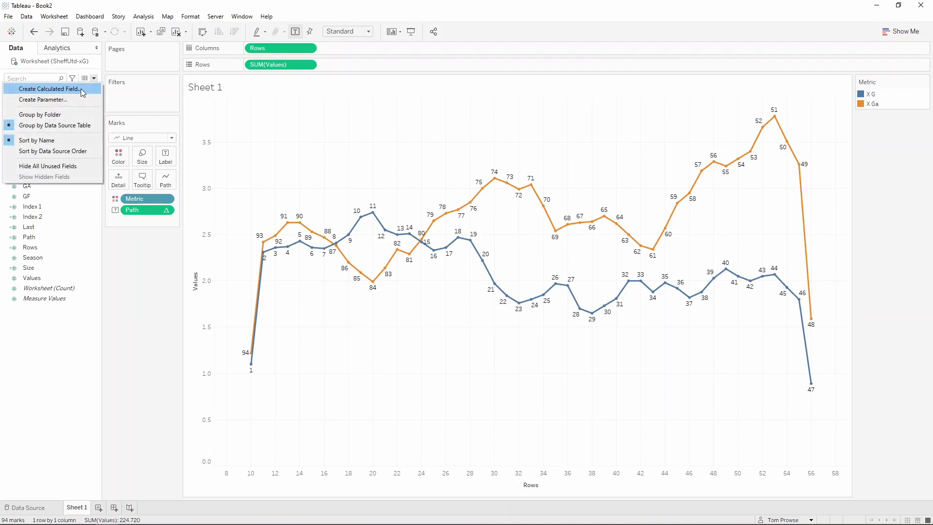
click(80, 88)
text(Values Updated)
click(392, 206)
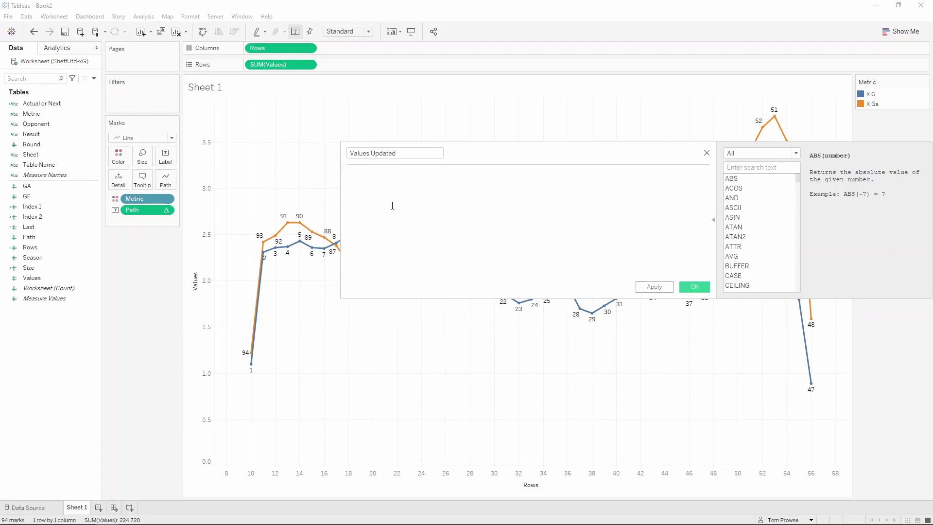
- Enter the first line of the Values Updated formula as IF ATTR([Actual or Next]) = 'Actual' THEN SUM([Values])
text(IF AT)
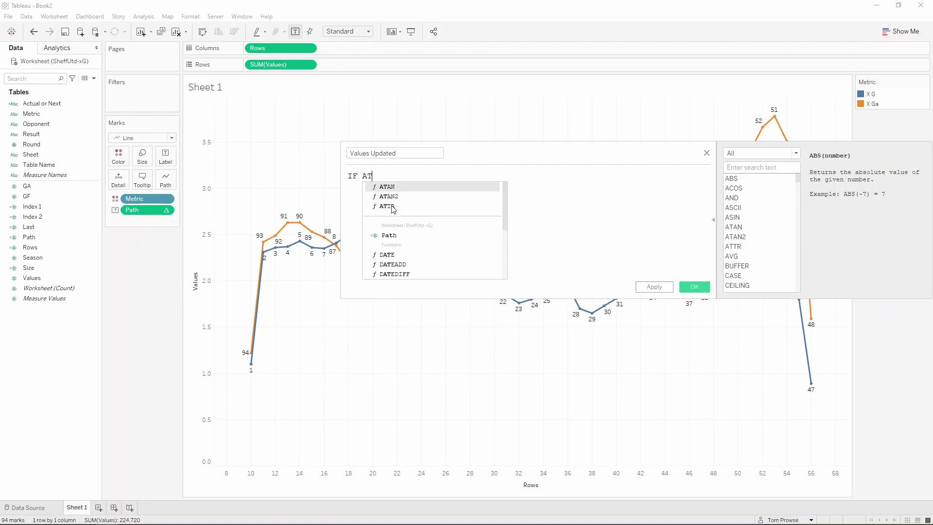
text(TR(a))
key(Left)
text(actua)
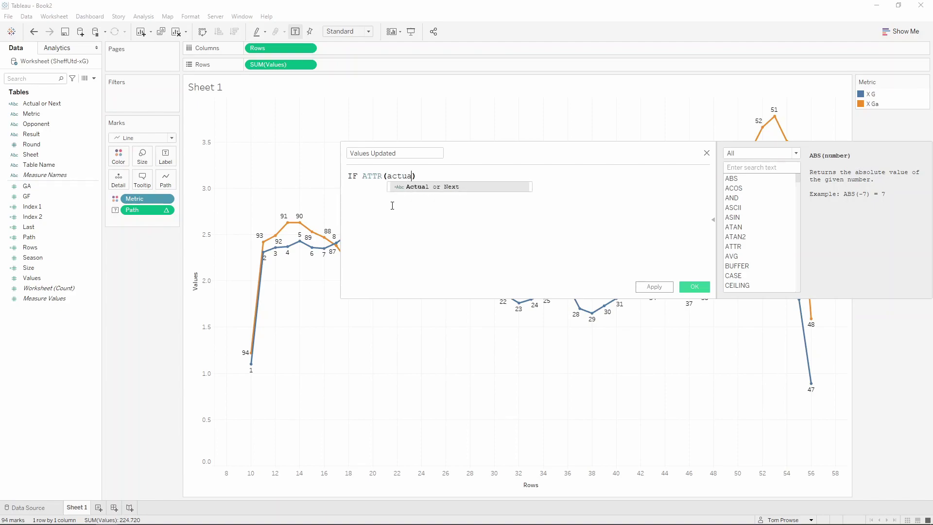
key(Return)
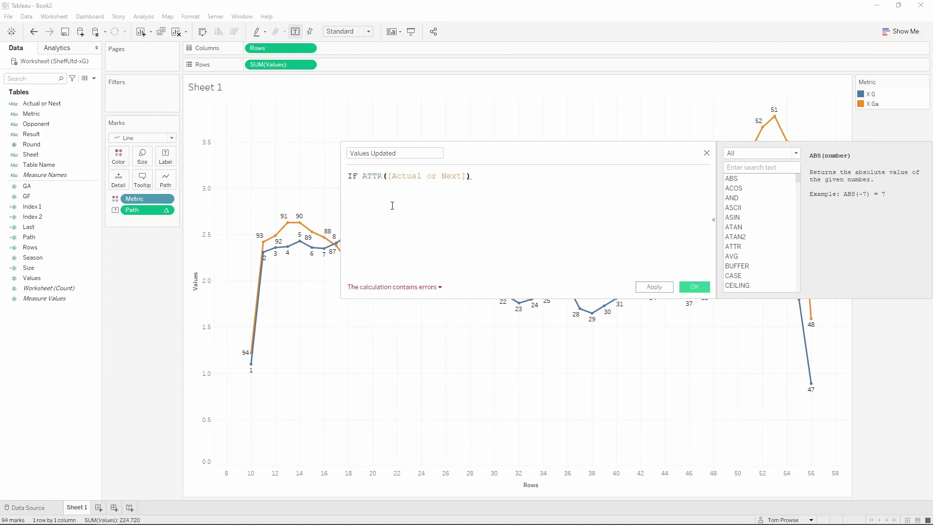
text(= 'Actual)
text(' THEN)
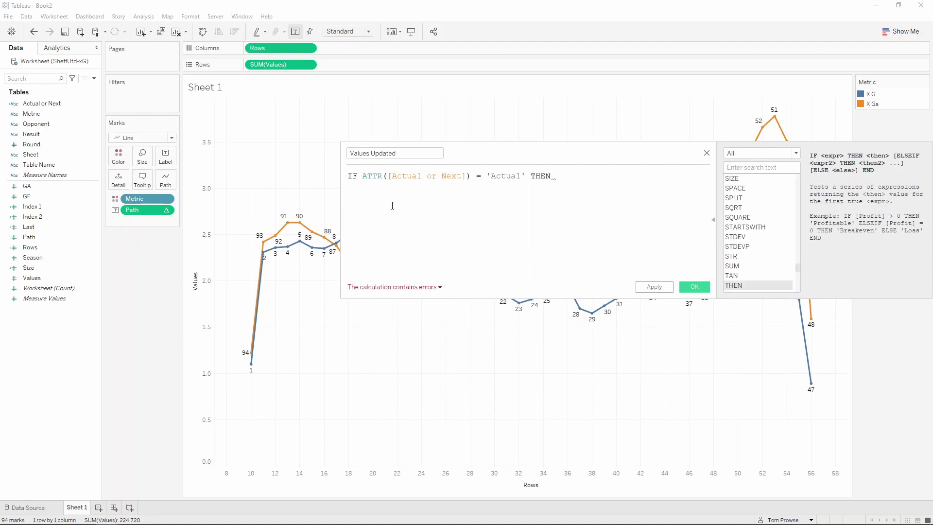
drag(270, 63, 573, 213)
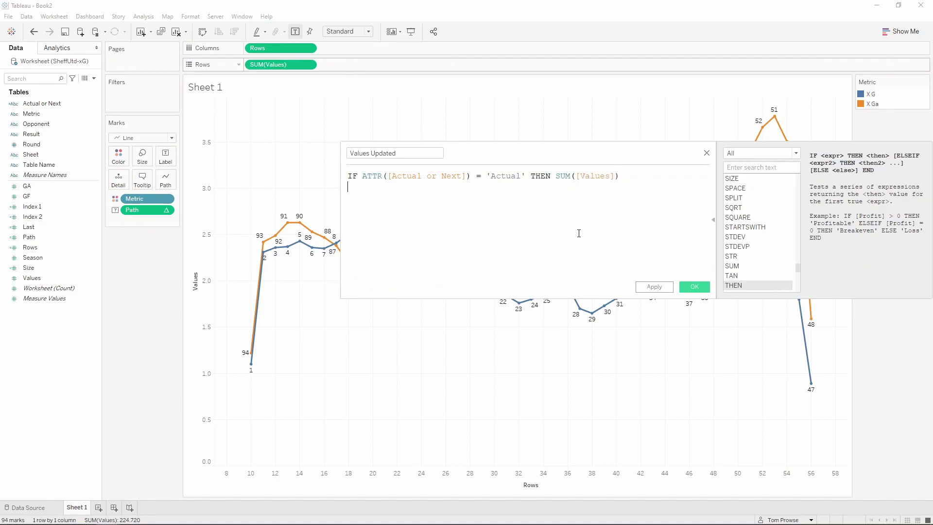
- Complete the Values Updated formula with ELSE LOOKUP(SUM([Values]),1) and END on separate lines, and save the field
key(Return)
text(ELSE )
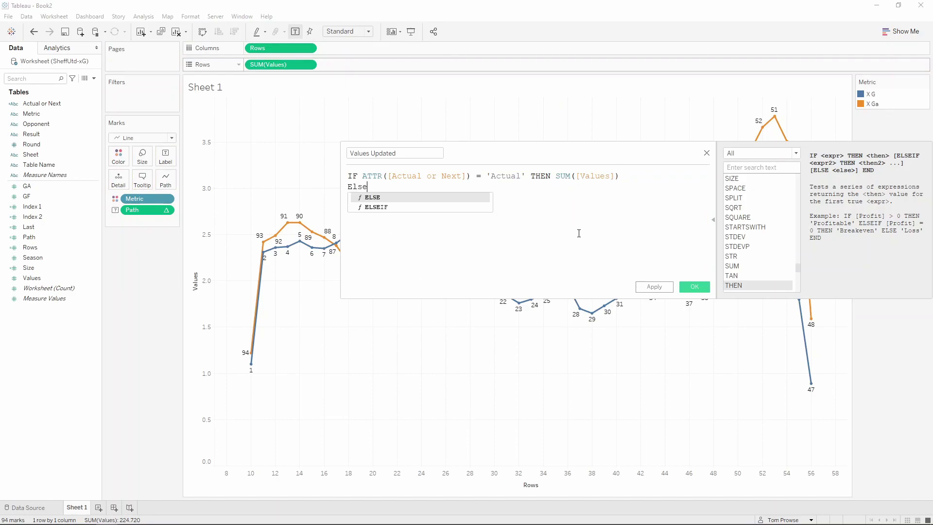
text(LOO)
key(Return)
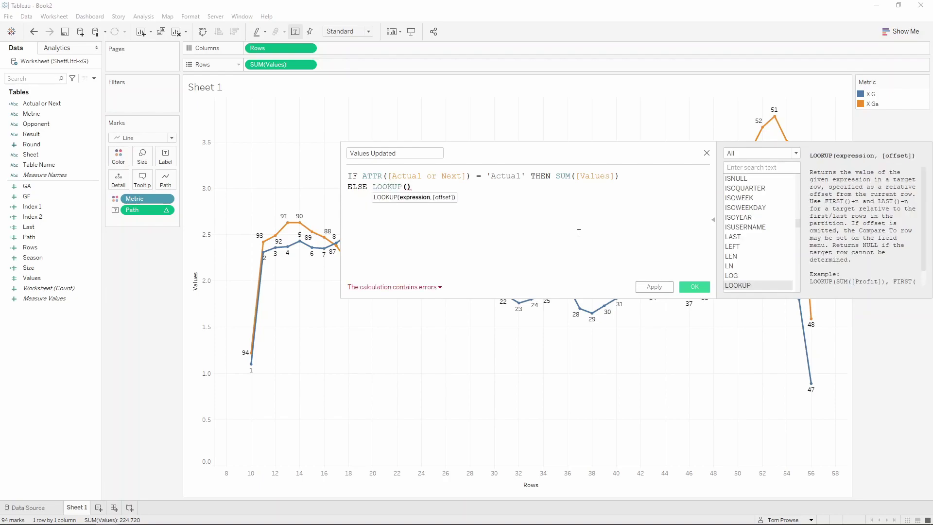
drag(293, 64, 413, 204)
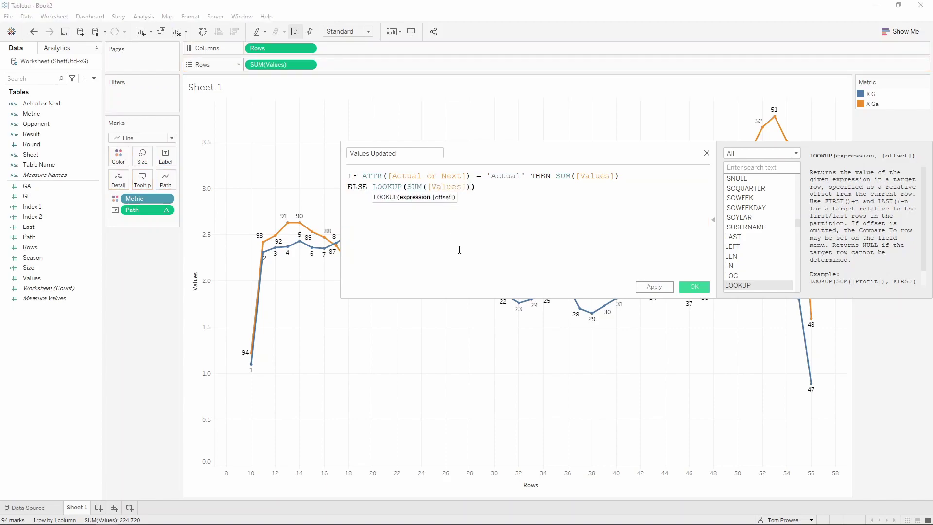
text(,)
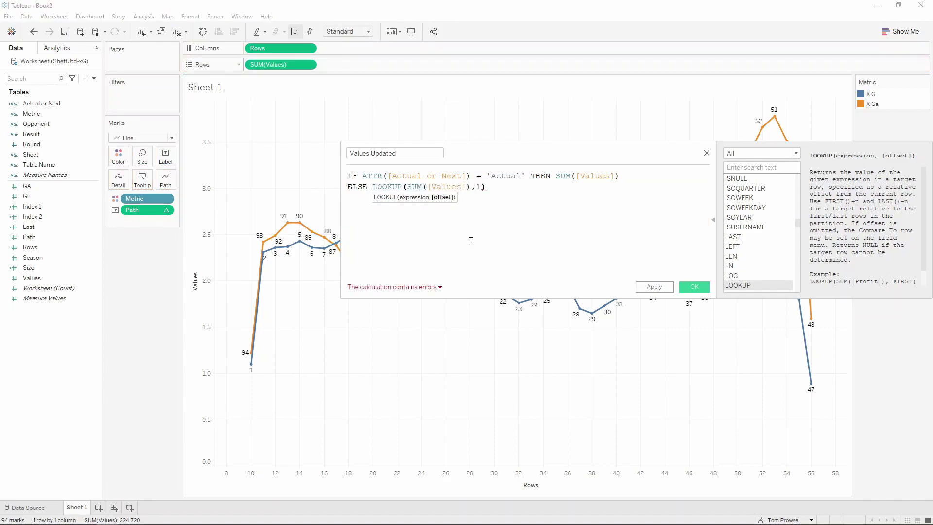
text(1)
key(Right)
key(Return)
text(END)
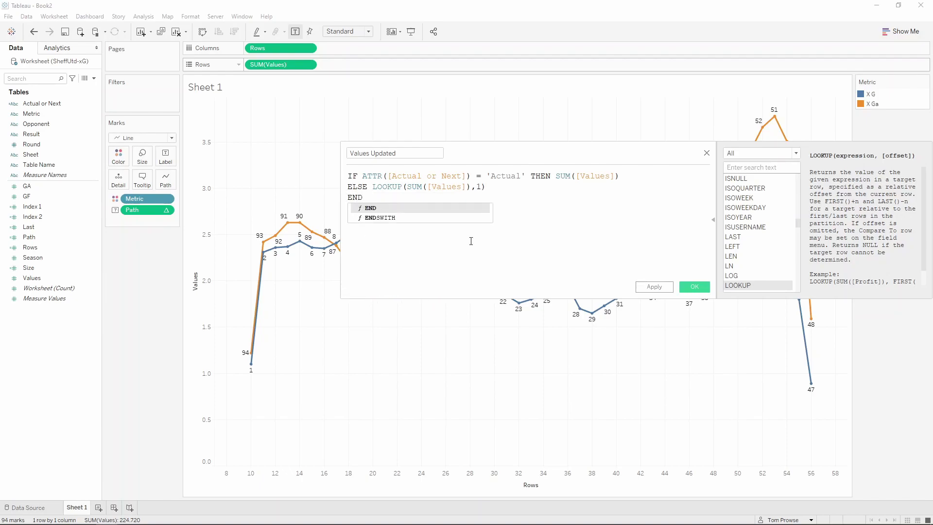
click(476, 234)
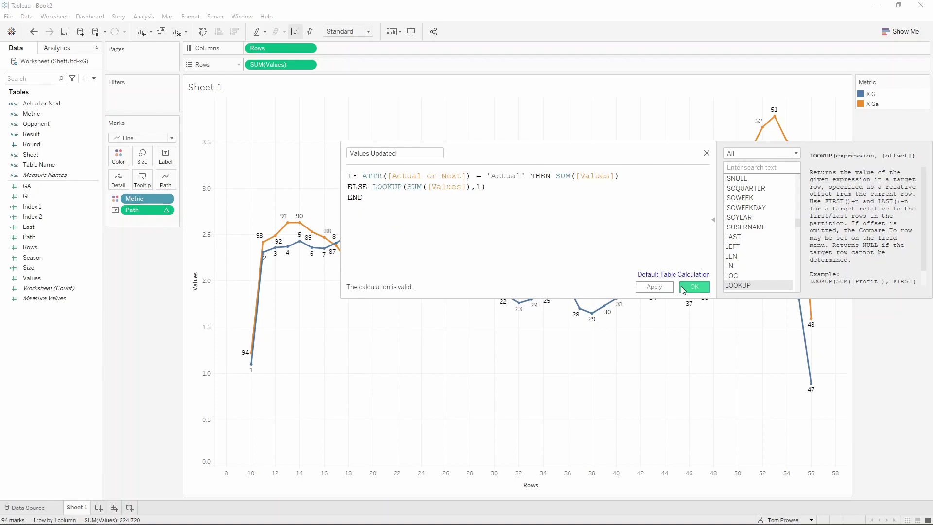
click(694, 287)
- Replace SUM(Values) on the Rows shelf with Values Updated and add Round to Detail
drag(80, 288, 271, 65)
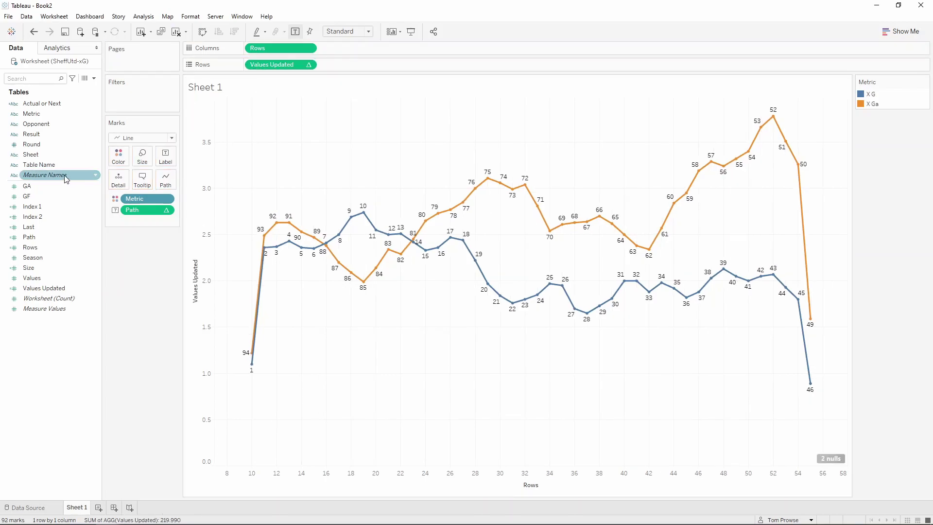
drag(34, 145, 117, 179)
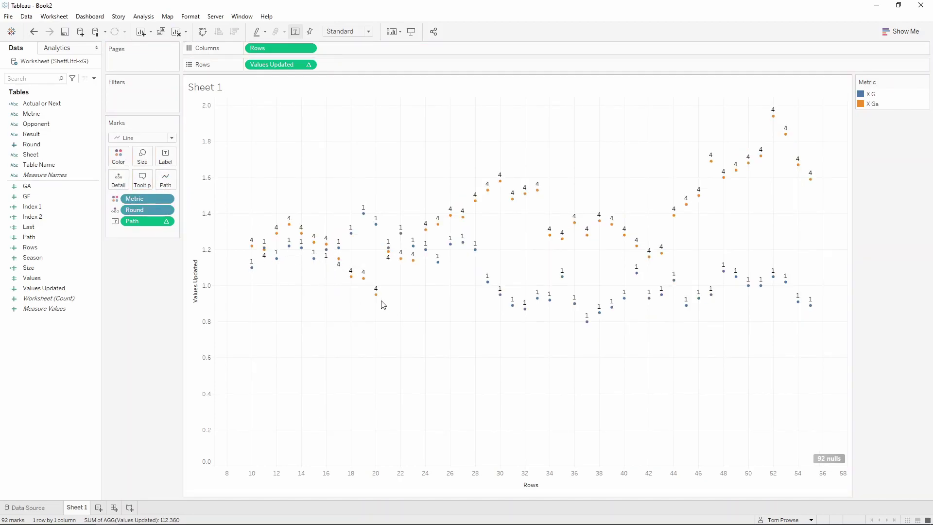
- Set the Values Updated table calculation to compute using Specific Dimensions with only Round selected
right_click(270, 68)
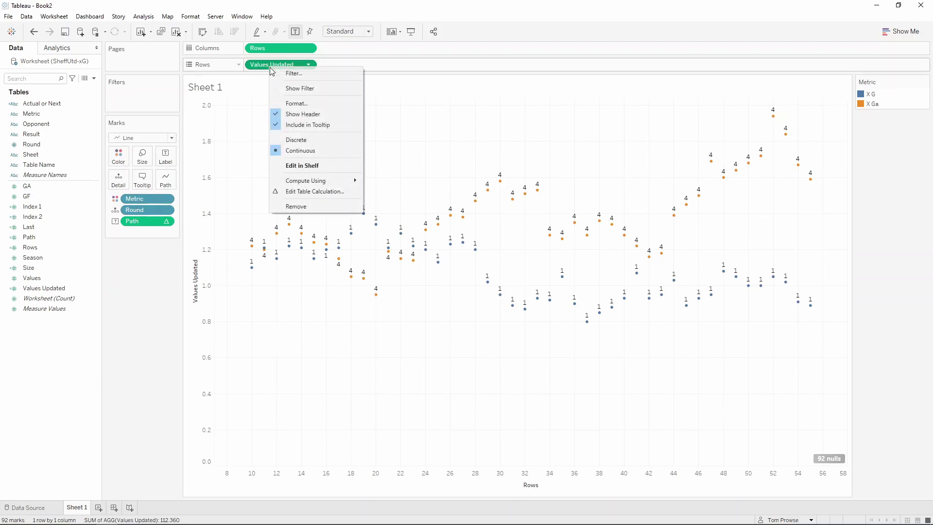
click(303, 196)
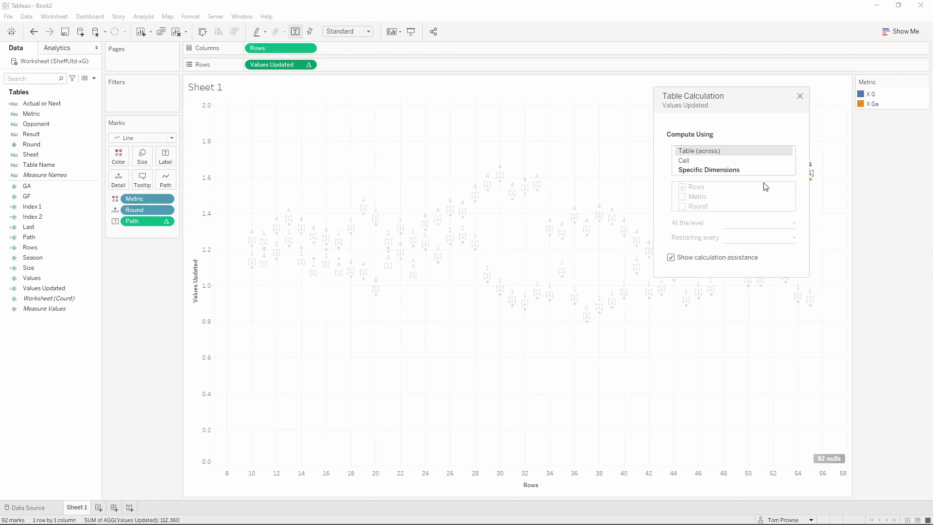
click(709, 170)
click(682, 187)
click(682, 206)
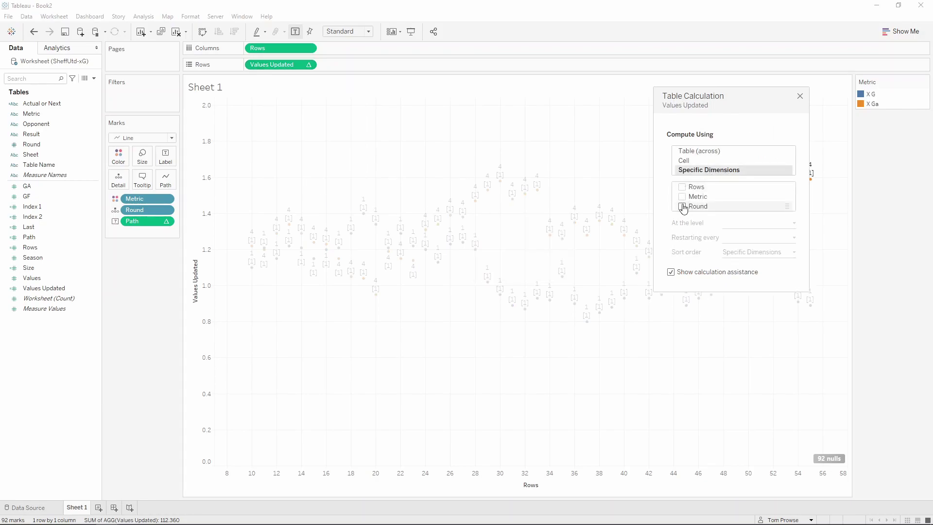
click(800, 97)
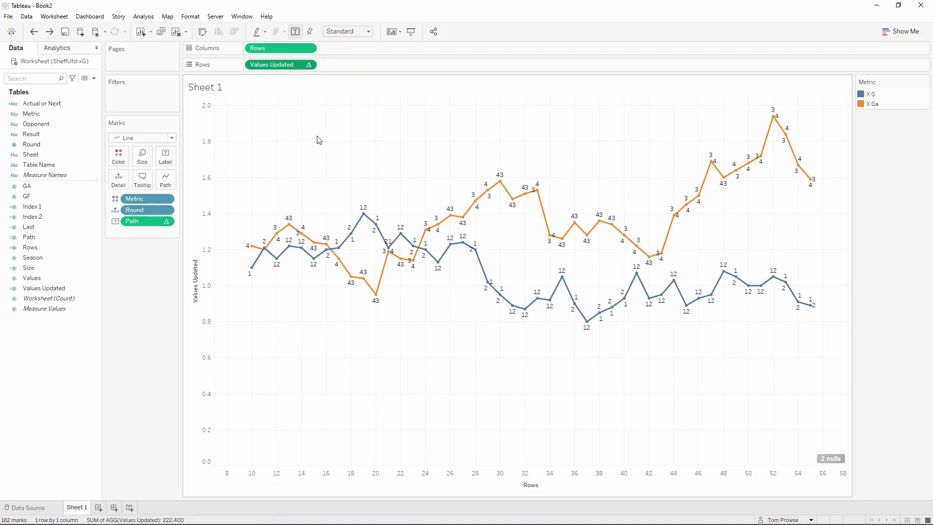
- Change the mark type to Polygon, assign the Path field to Path, and move Metric from Color to Detail
click(154, 141)
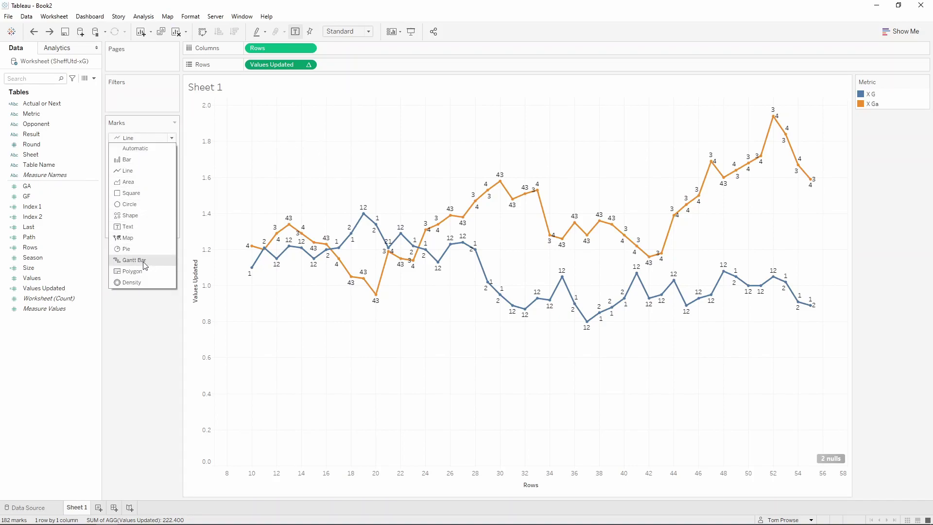
click(133, 272)
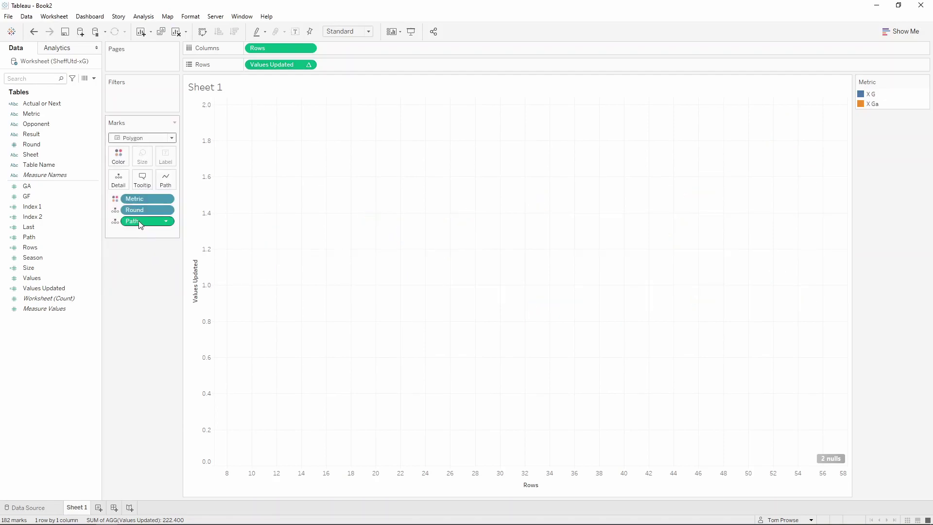
drag(135, 225, 161, 182)
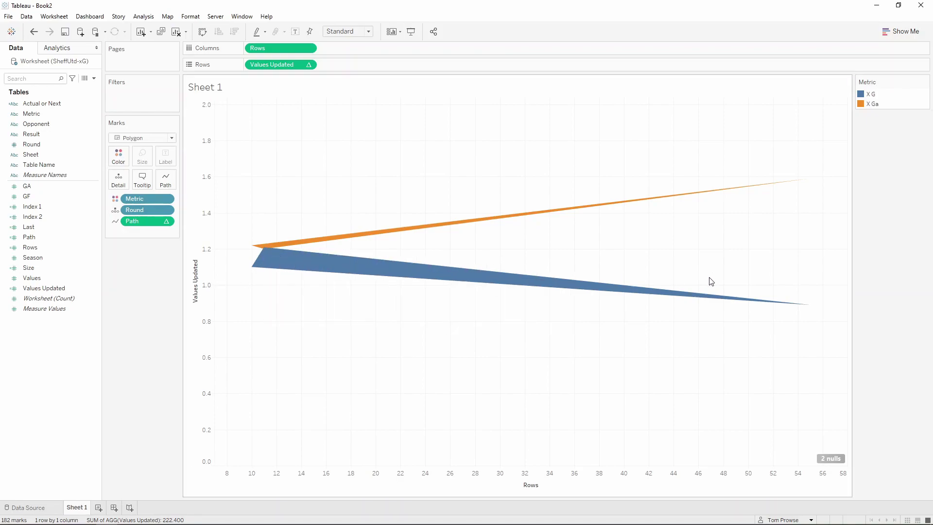
mouse_move(271, 265)
drag(136, 199, 118, 179)
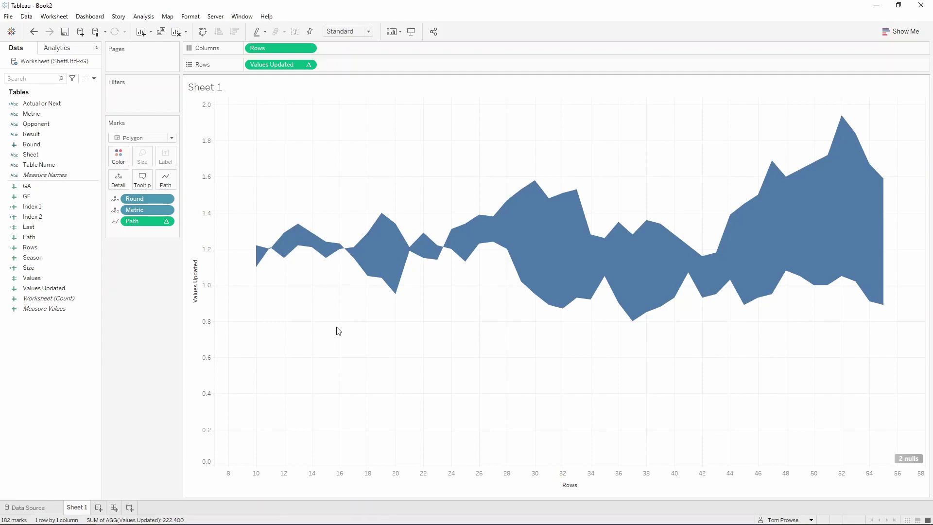
- Hide the nulls indicator and duplicate Values Updated on the Rows shelf as a dual axis
right_click(907, 460)
click(903, 469)
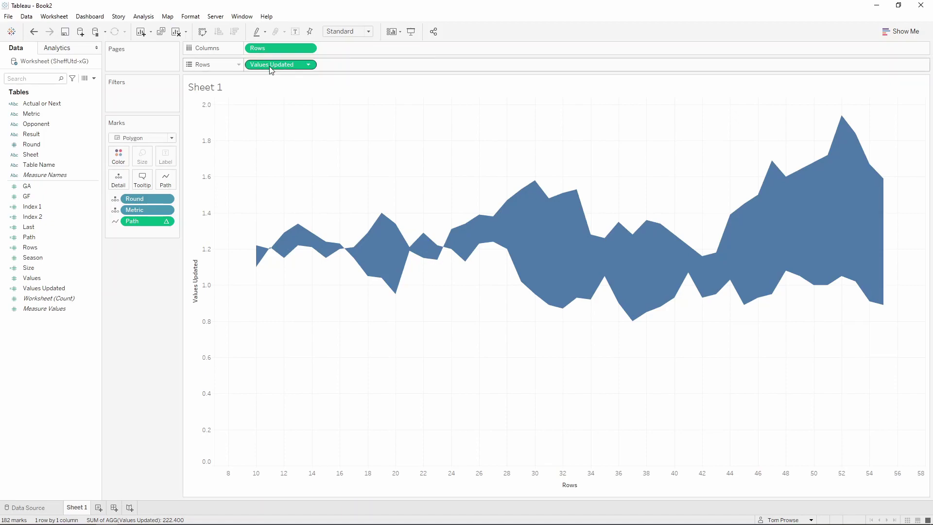
drag(271, 68, 344, 65)
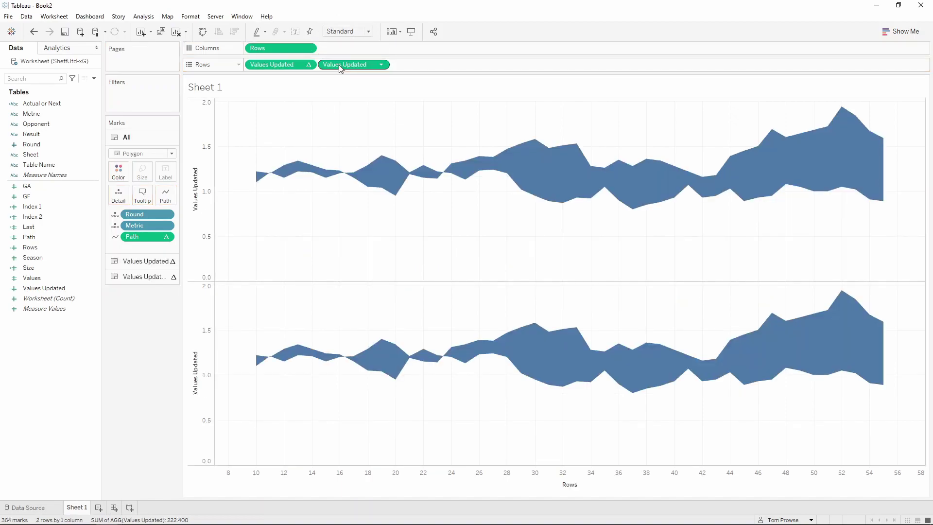
right_click(340, 66)
click(383, 206)
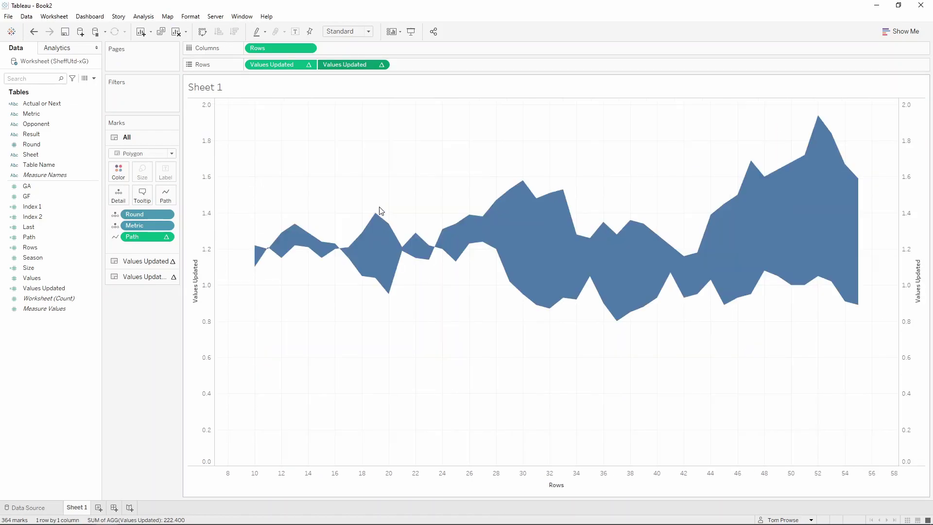
- Synchronize the two Values Updated axes and hide the header of the secondary axis
right_click(199, 294)
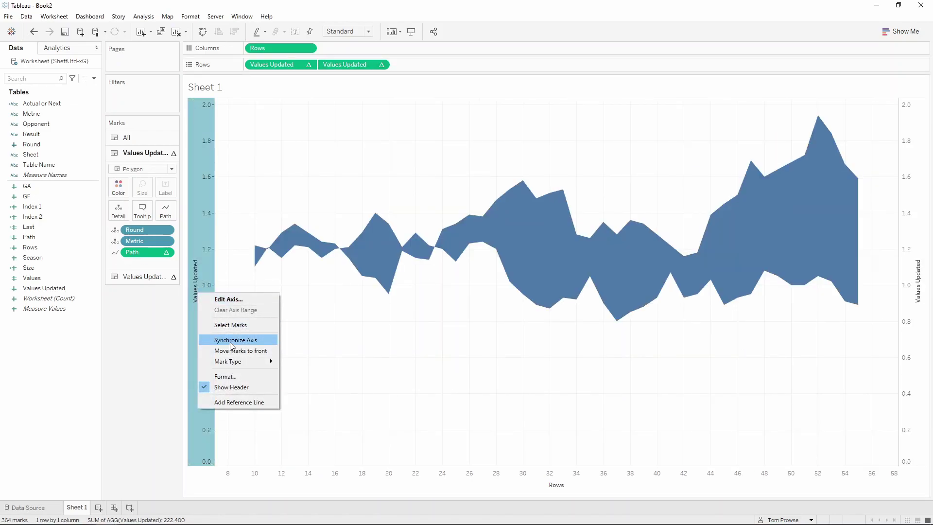
click(229, 340)
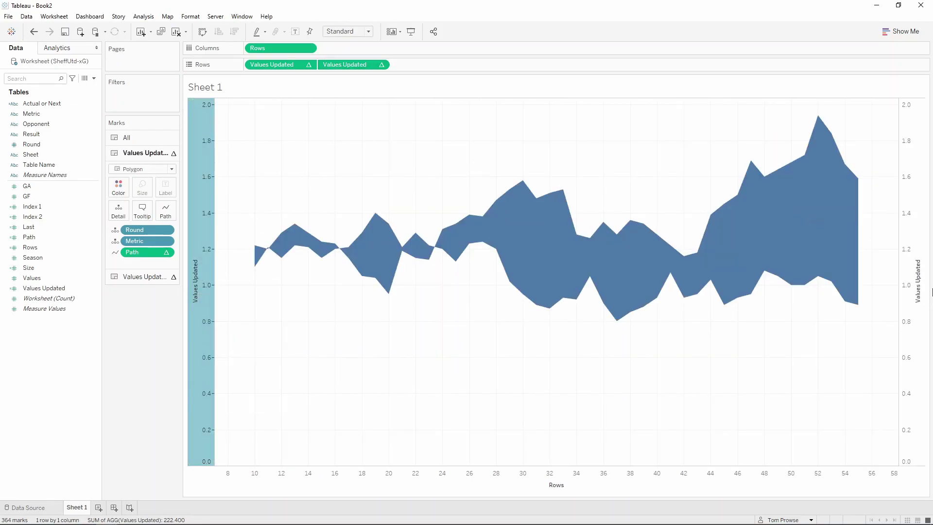
right_click(916, 335)
click(875, 433)
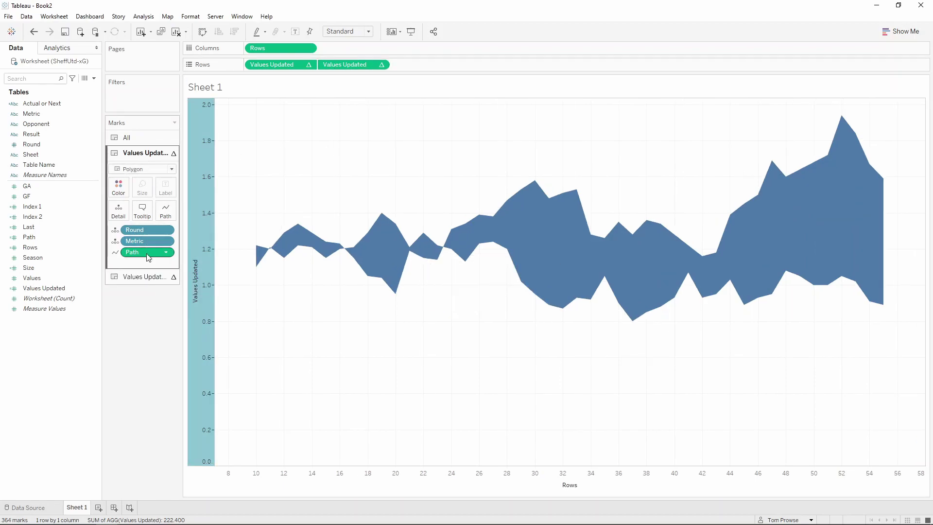
- Change the second Values Updated marks to Line and remove the Path field from them
click(148, 280)
click(143, 184)
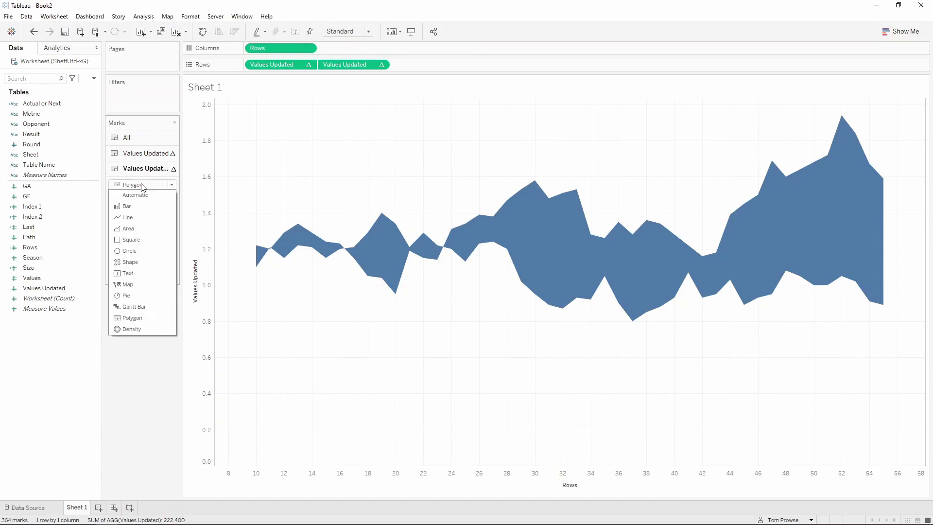
click(133, 220)
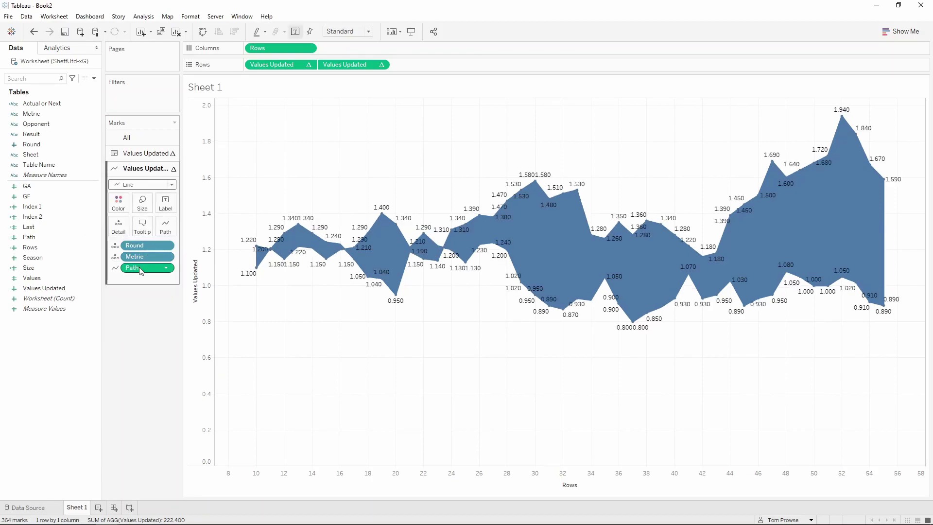
drag(137, 274, 134, 326)
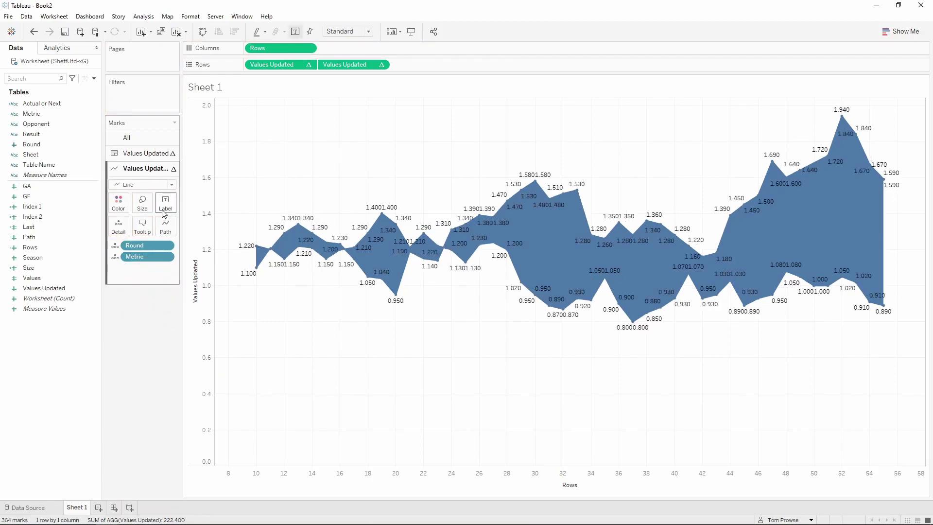
- Turn off the mark labels on the second Values Updated line marks
click(166, 203)
click(188, 226)
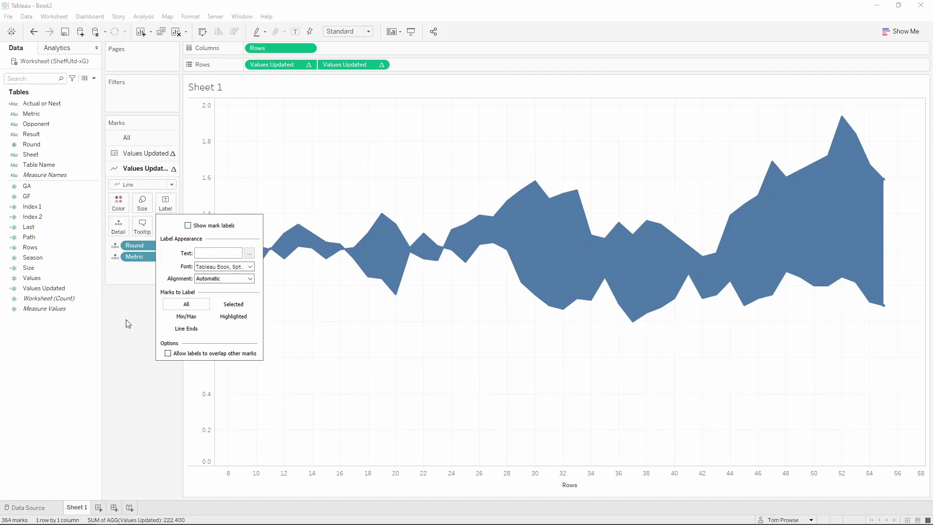
click(131, 289)
- Color the second Values Updated lines by Metric and highlight X G through the legend
drag(135, 263, 115, 203)
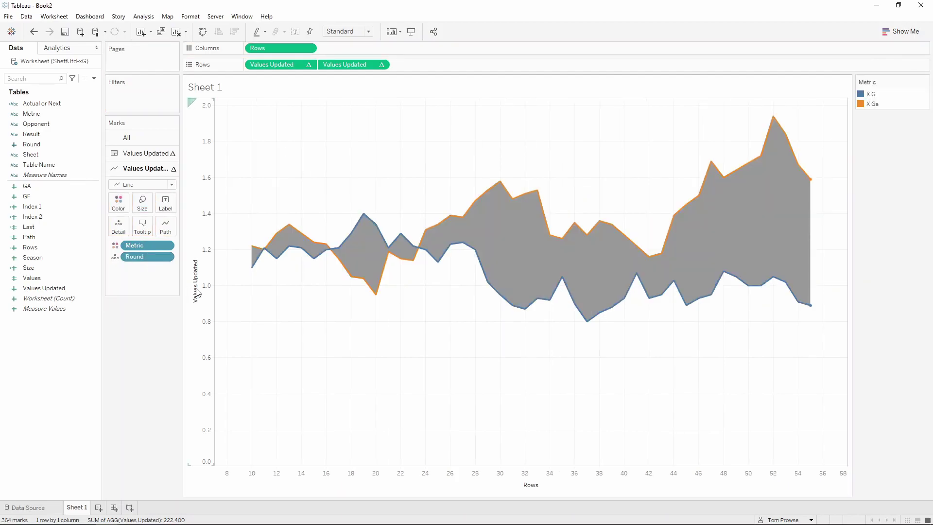
click(872, 94)
click(706, 140)
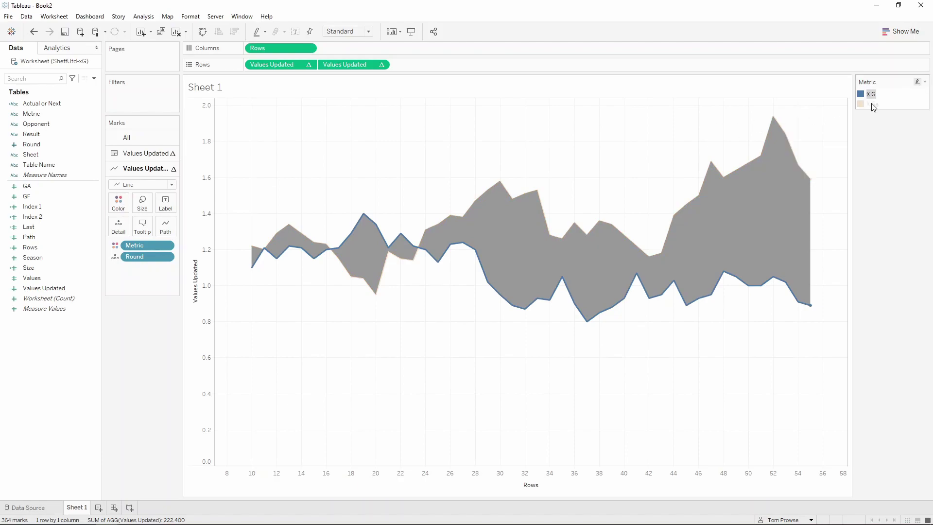
- Set the color of the first Values Updated polygon marks to light grey
click(145, 153)
click(118, 187)
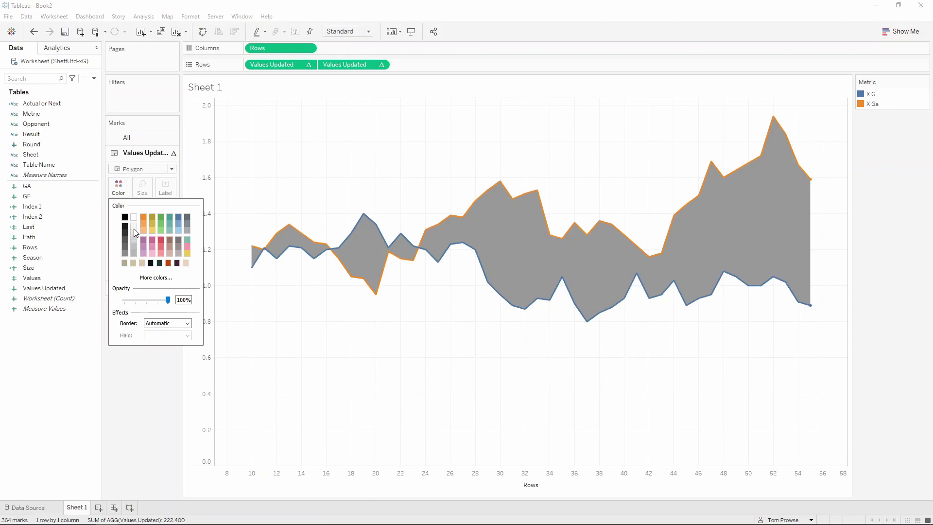
click(133, 228)
click(138, 378)
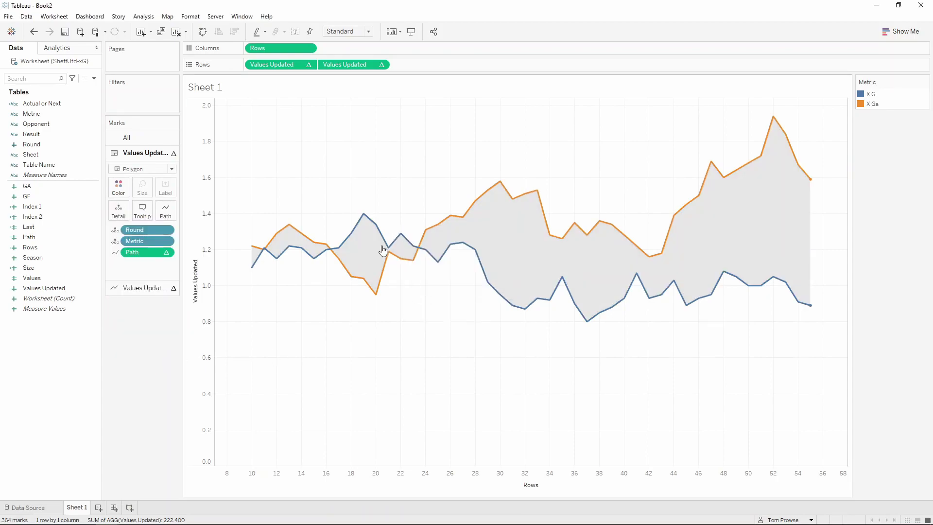
- Select individual polygon segments near rounds 17 to 20 to examine their details, and clear the selection
click(369, 258)
click(356, 250)
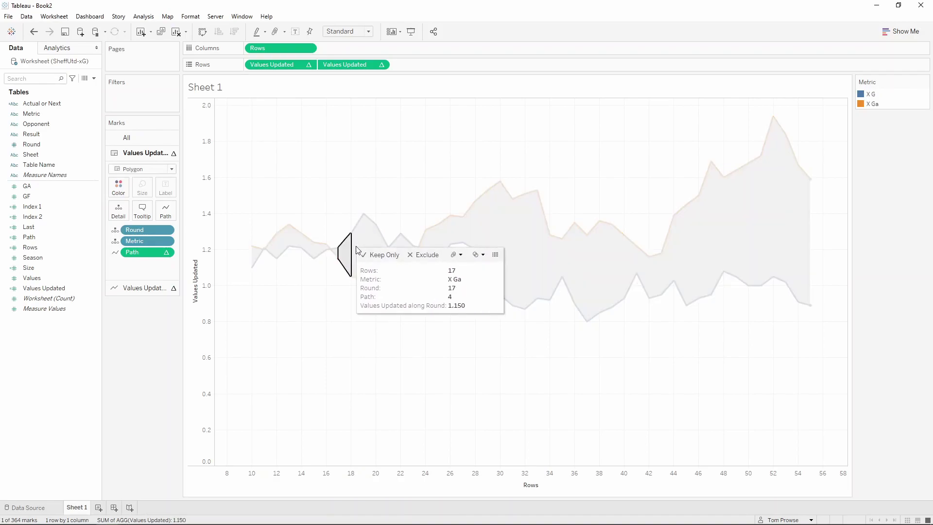
click(328, 348)
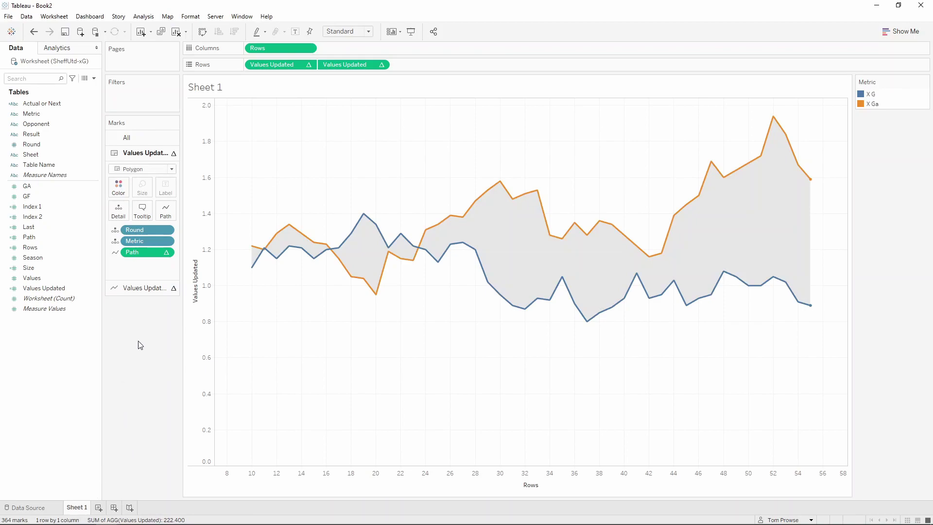
- Start a new calculated field named Colour and place the cursor in its formula area
click(95, 81)
click(80, 86)
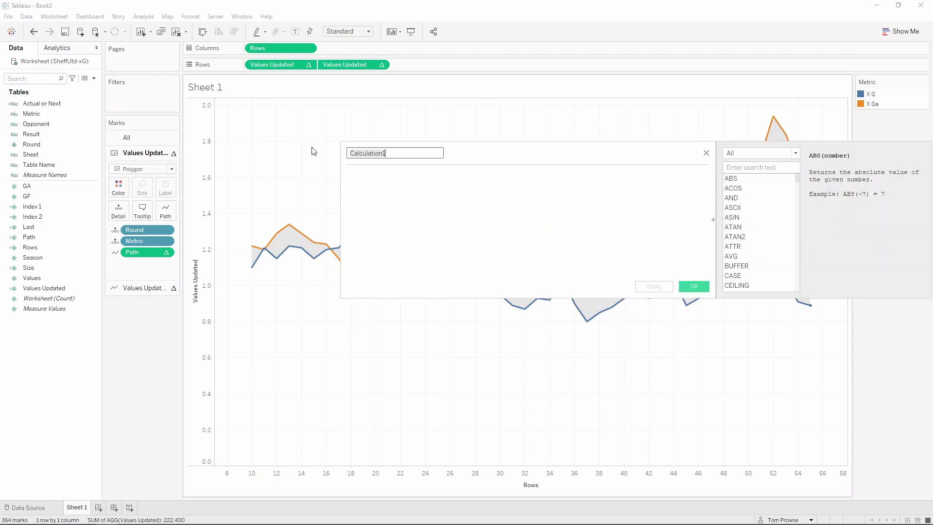
text(Colour)
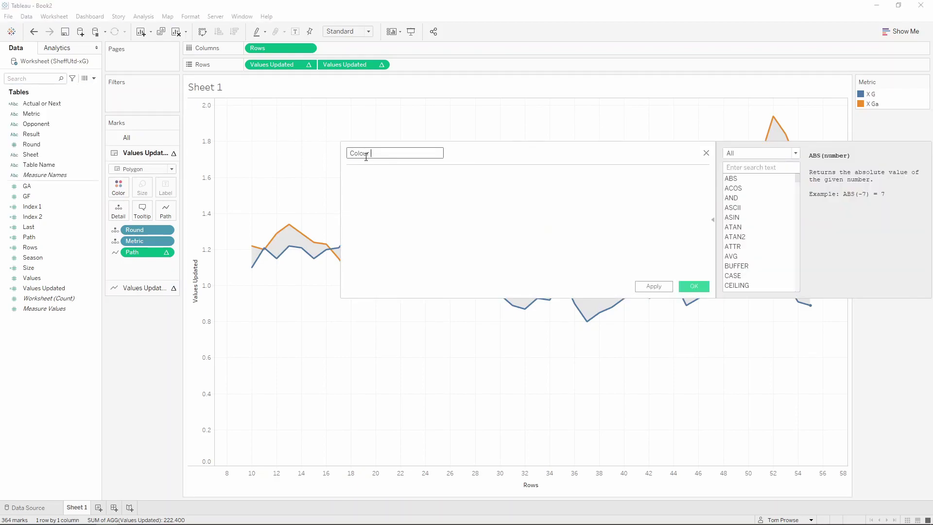
click(381, 193)
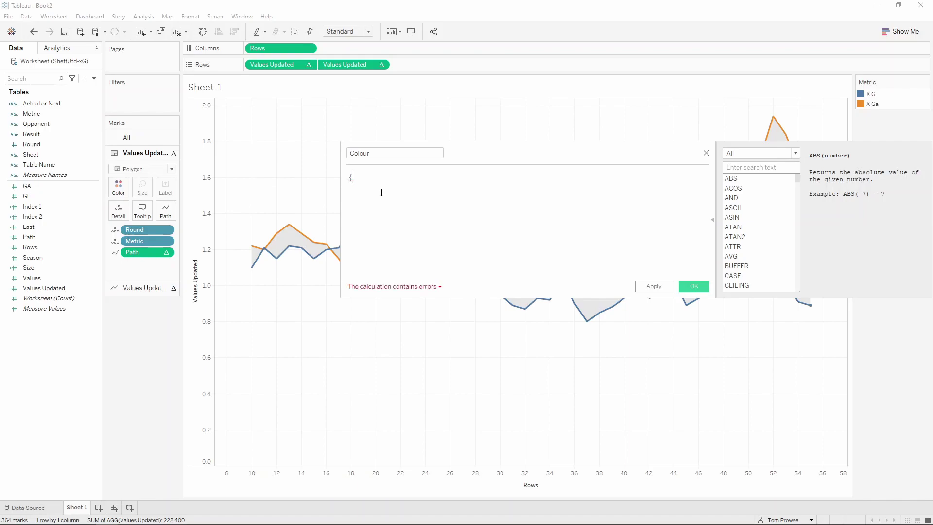
- Enter the Colour formula {Fixed [Round] : MAX(IF [Metric] = 'X G' THEN [Values] END)}
text(Fixed r)
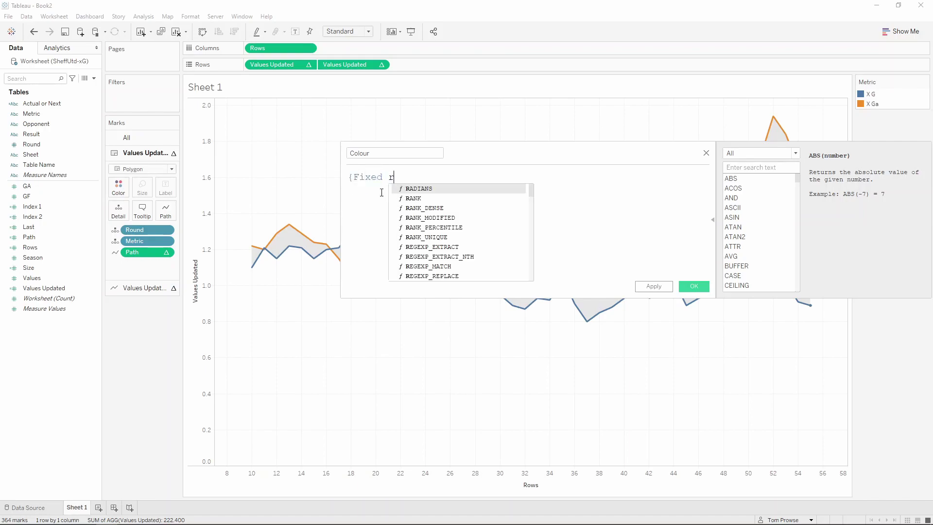
text(ound)
key(Return)
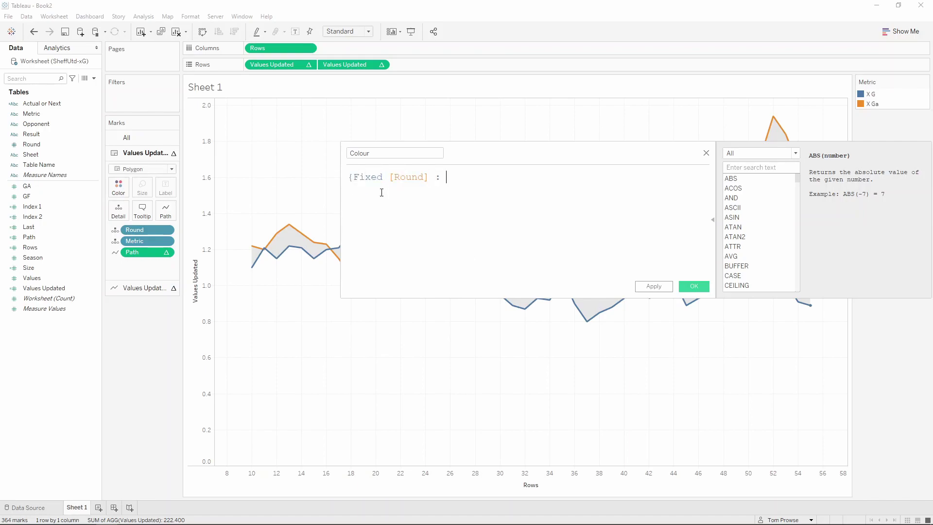
text(: MAX)
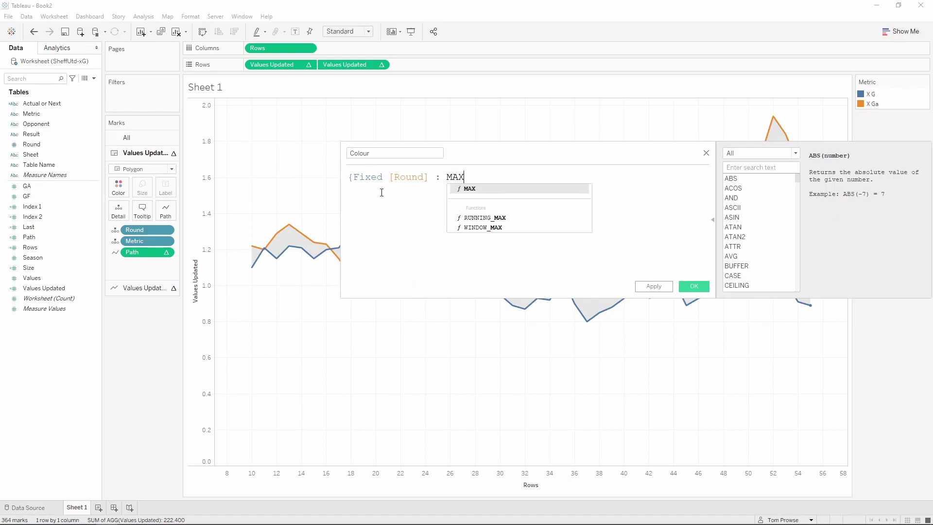
text((IF metri)
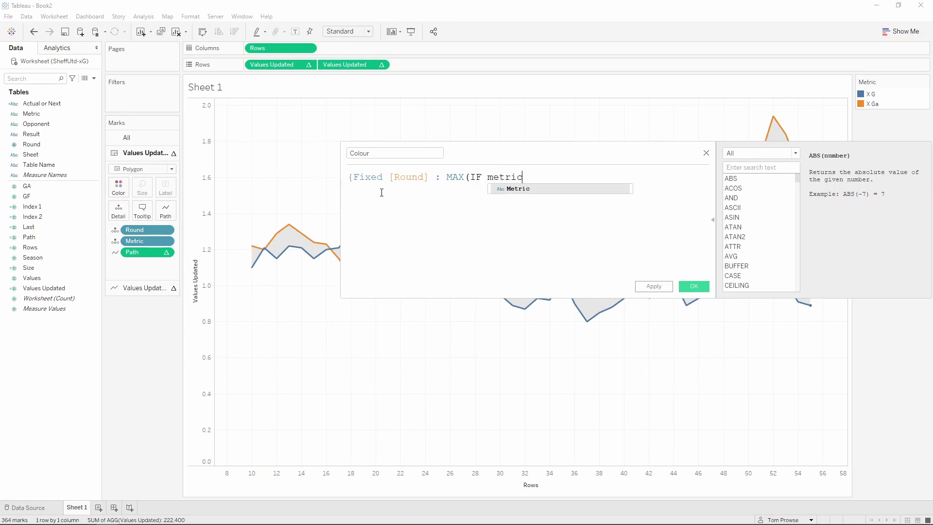
text(c)
key(Return)
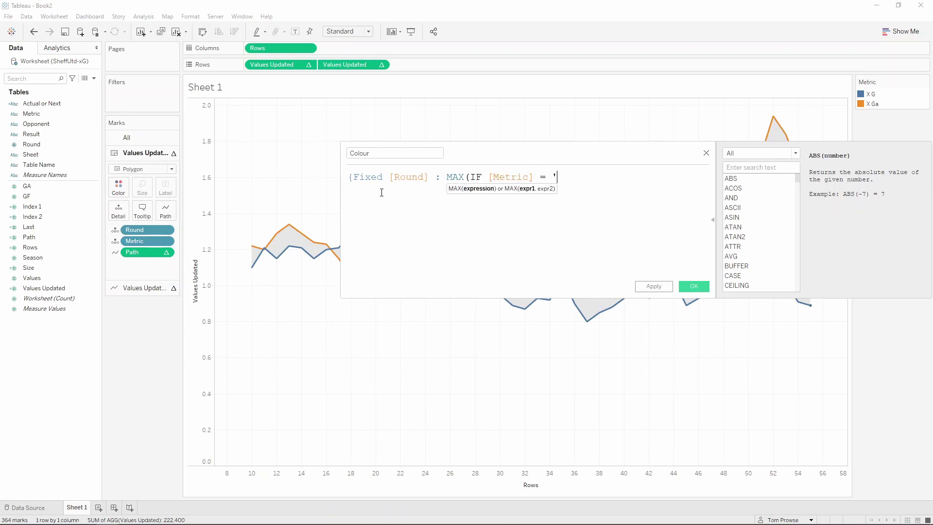
text(= 'X G' then)
key(Return)
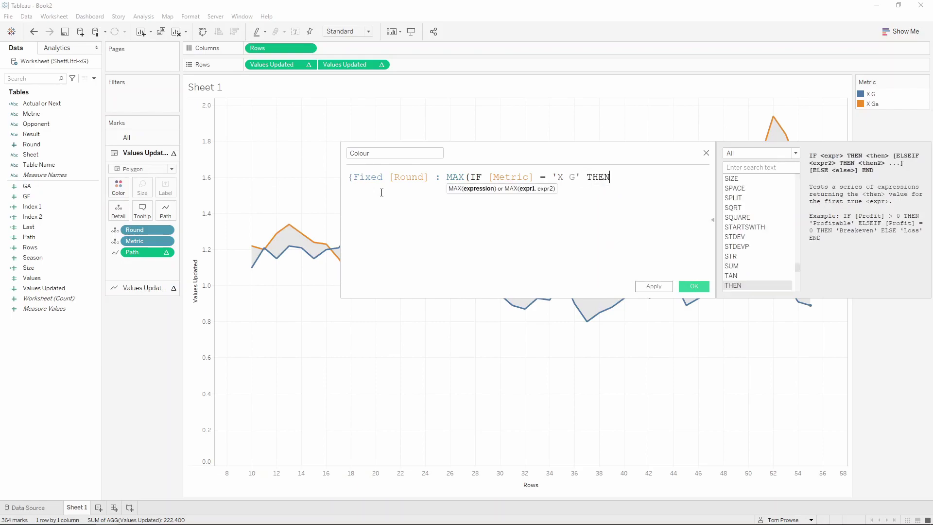
text(values)
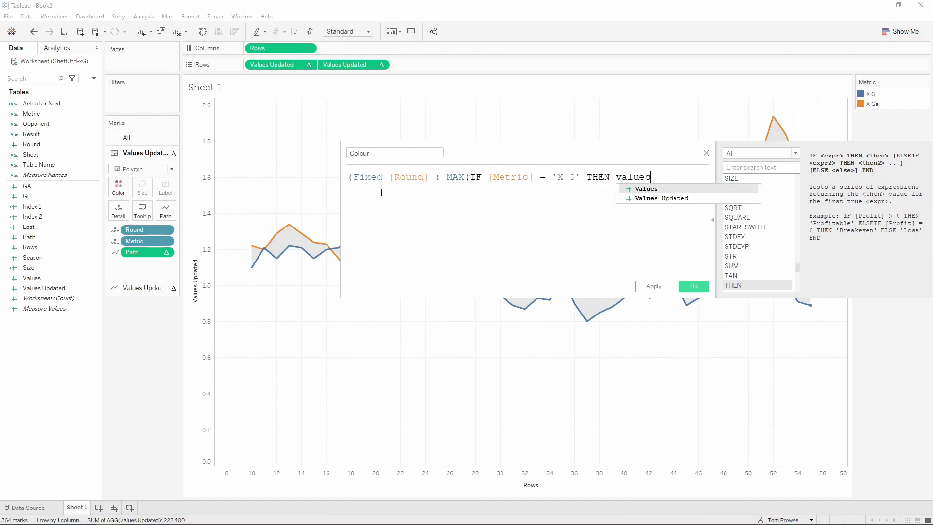
key(Return)
text(ENd)
key(BackSpace)
text(D)
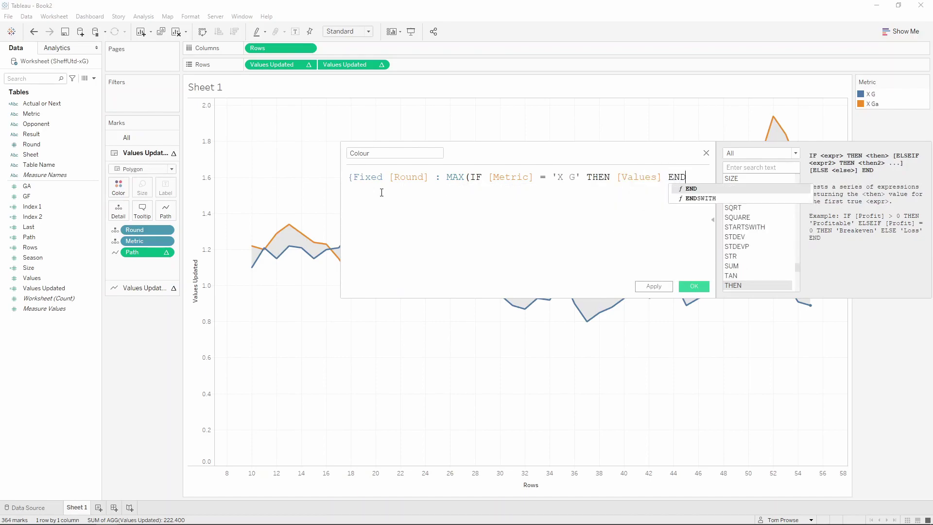
text()})
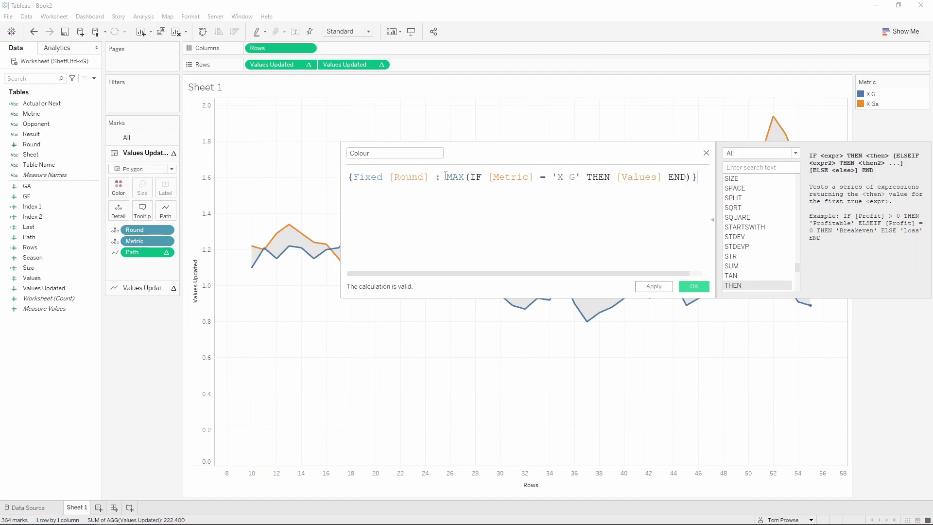
- Break the Colour formula after the colon so the MAX expression sits on its own line
click(445, 175)
key(Return)
click(611, 190)
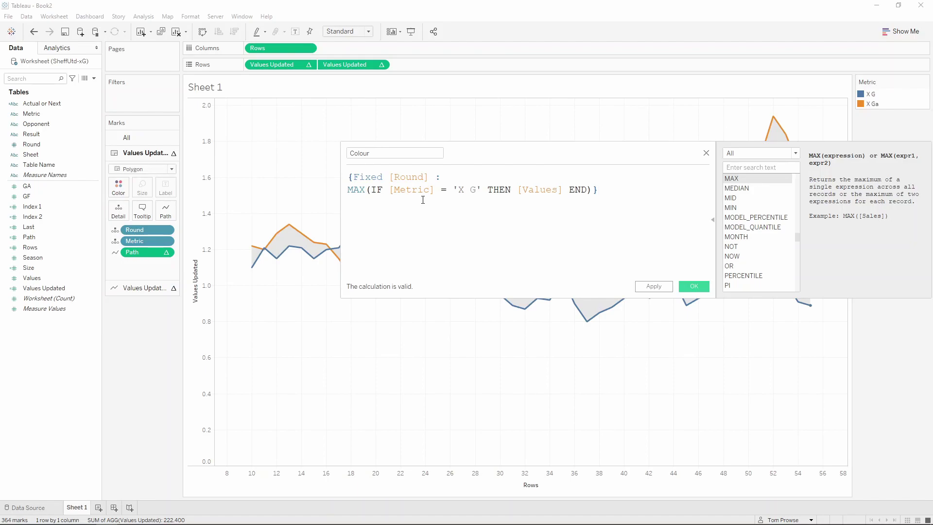
- Subtract a copy of the Fixed expression from the original, with the copy's Metric condition set to 'X Ga'
key(Return)
drag(599, 190, 347, 176)
key(ctrl+c)
click(348, 213)
key(ctrl+v)
click(476, 228)
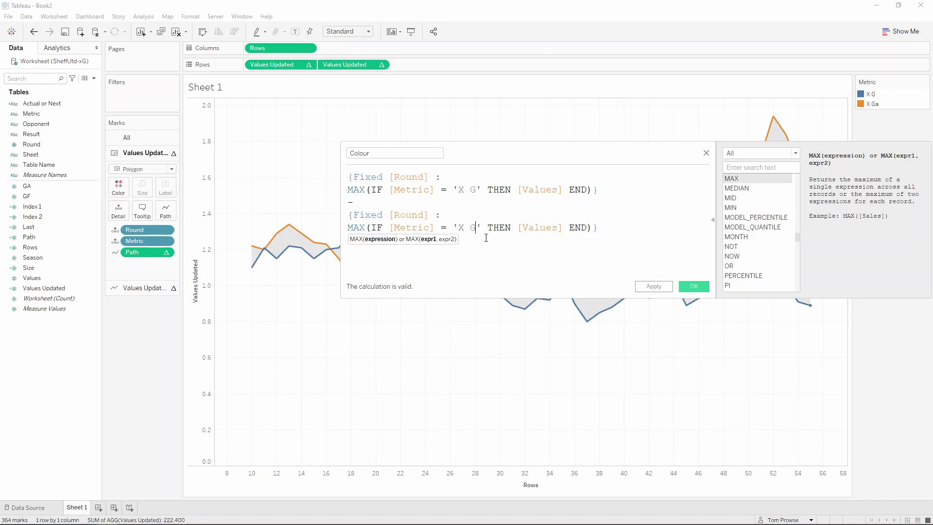
text(a)
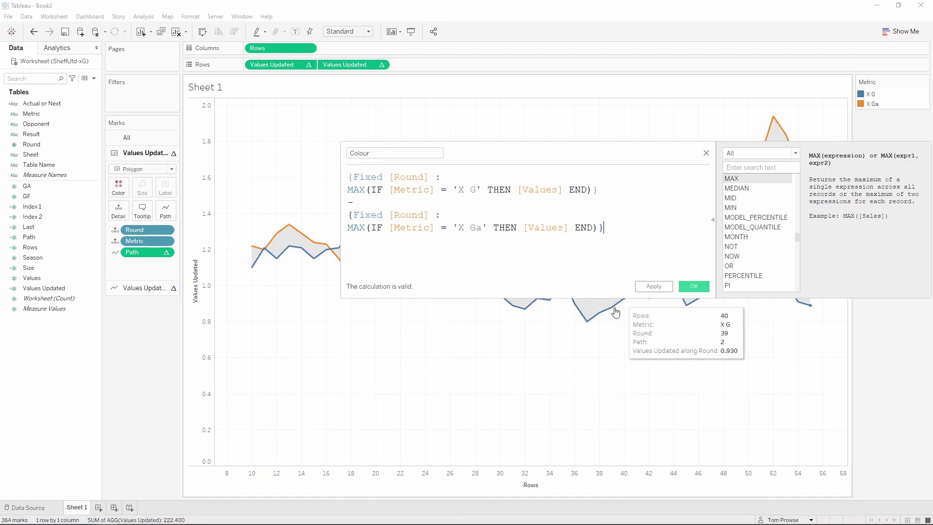
- Review the X G and X Ga expressions in turn and save the Colour calculated field
drag(600, 190, 348, 176)
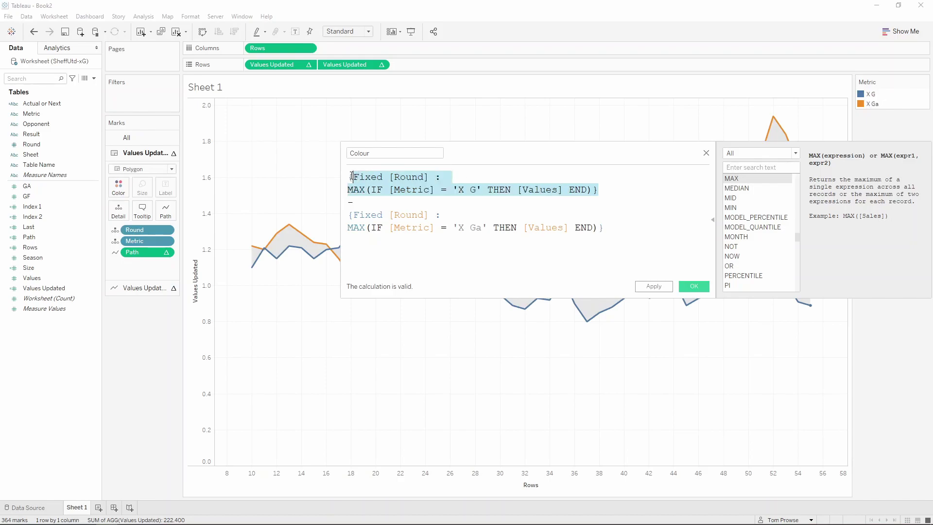
drag(604, 229, 348, 215)
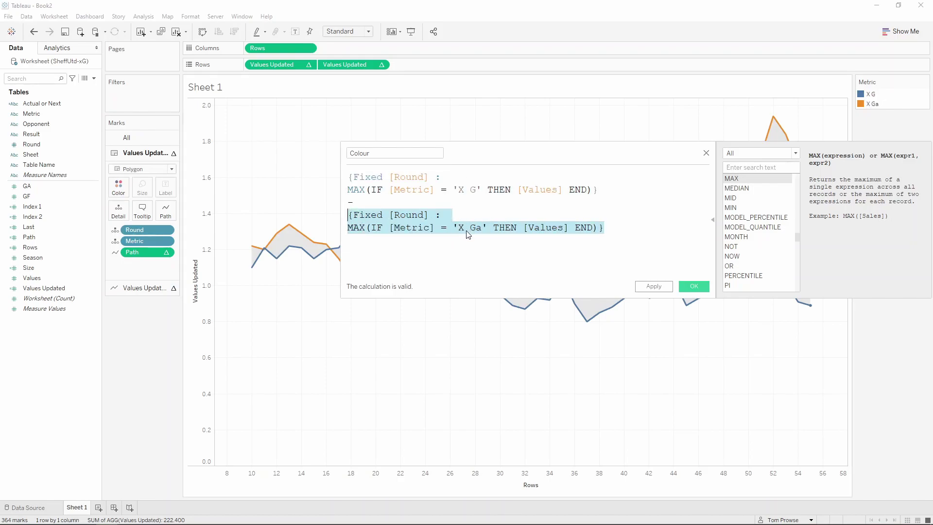
click(629, 227)
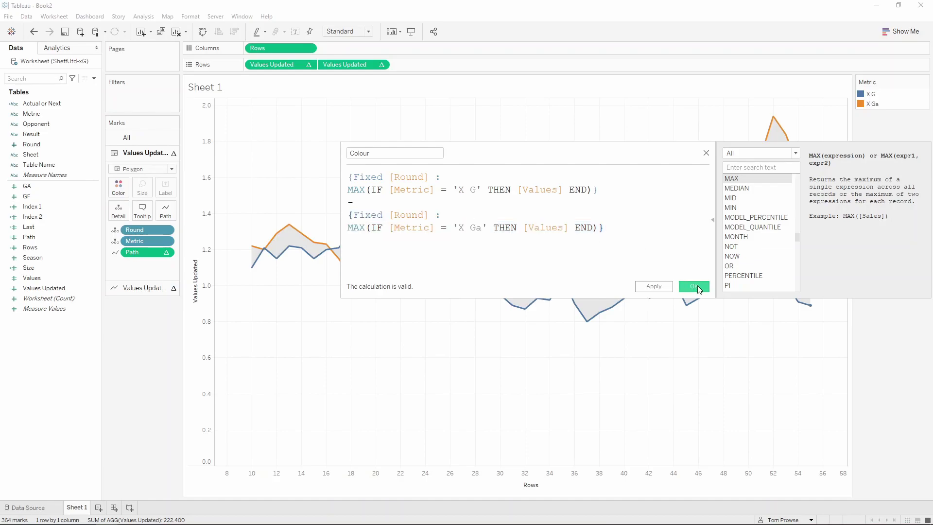
click(694, 286)
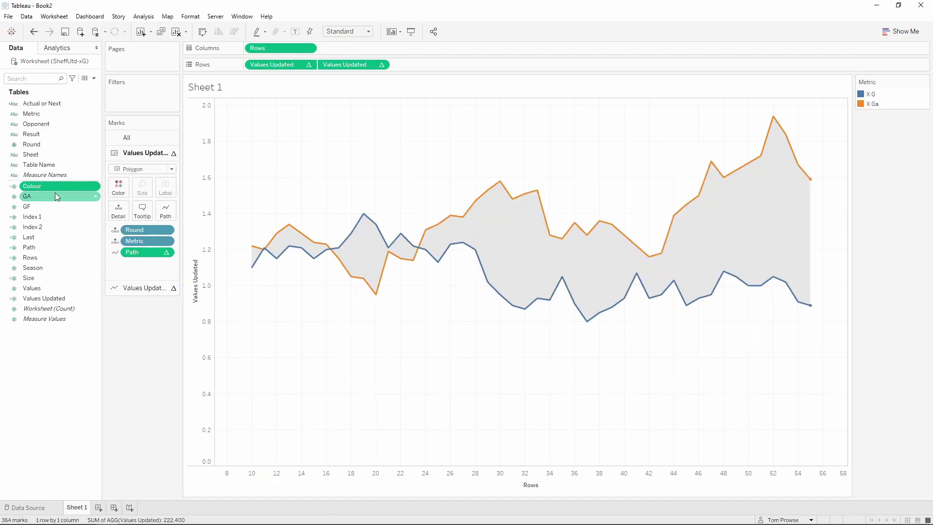
- Color the first Values Updated polygons by the Colour field and inspect the segments at rounds 18 and 52
drag(36, 183, 118, 188)
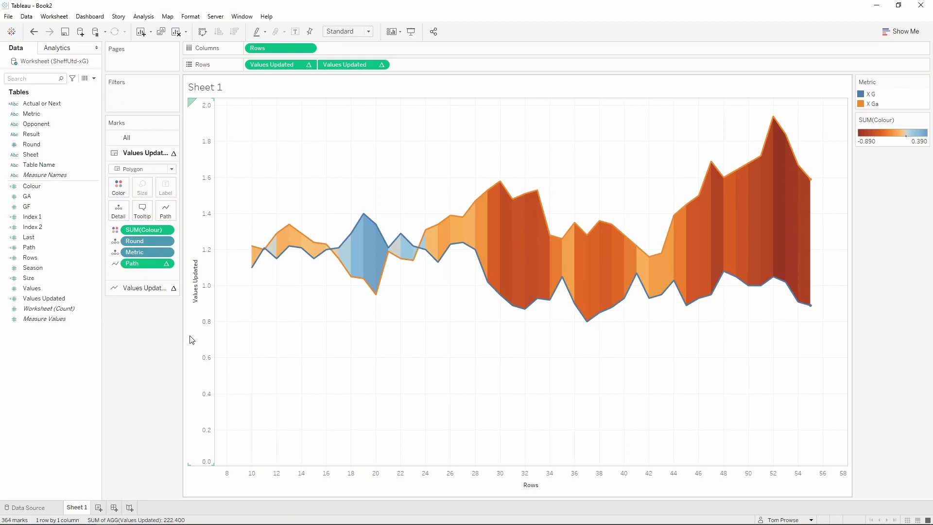
mouse_move(347, 259)
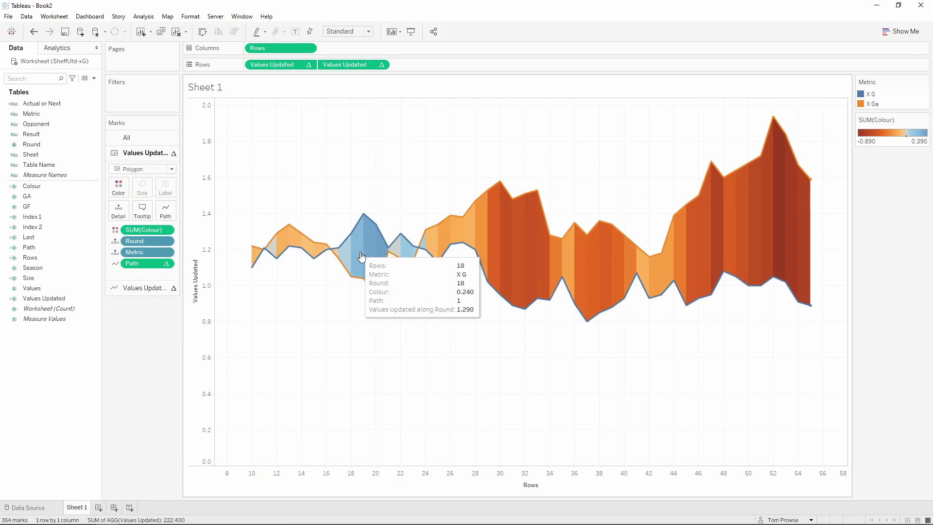
mouse_move(783, 254)
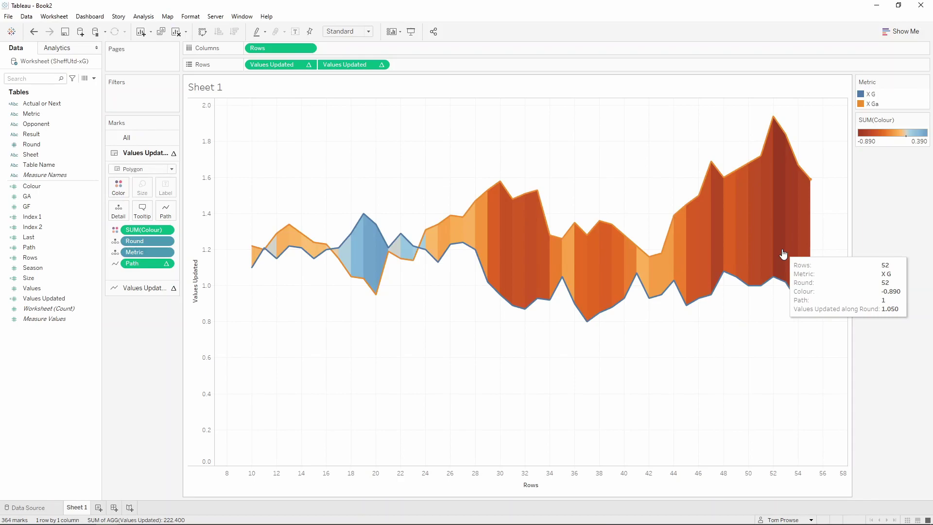